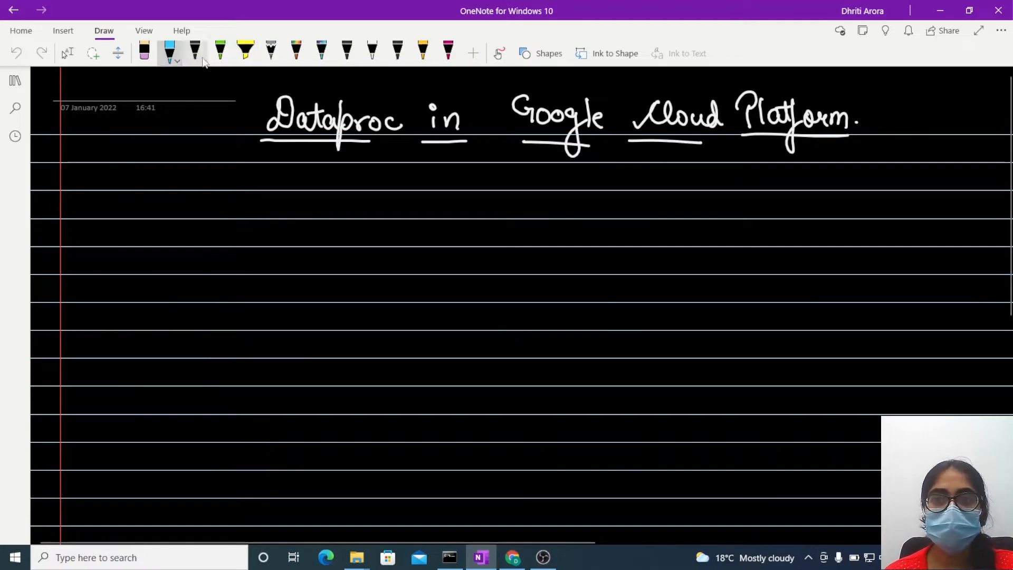
# - Enable ink drawing and handwrite the heading "Dataproc" with a double underline in blue below the page title
pyautogui.click(496, 54)
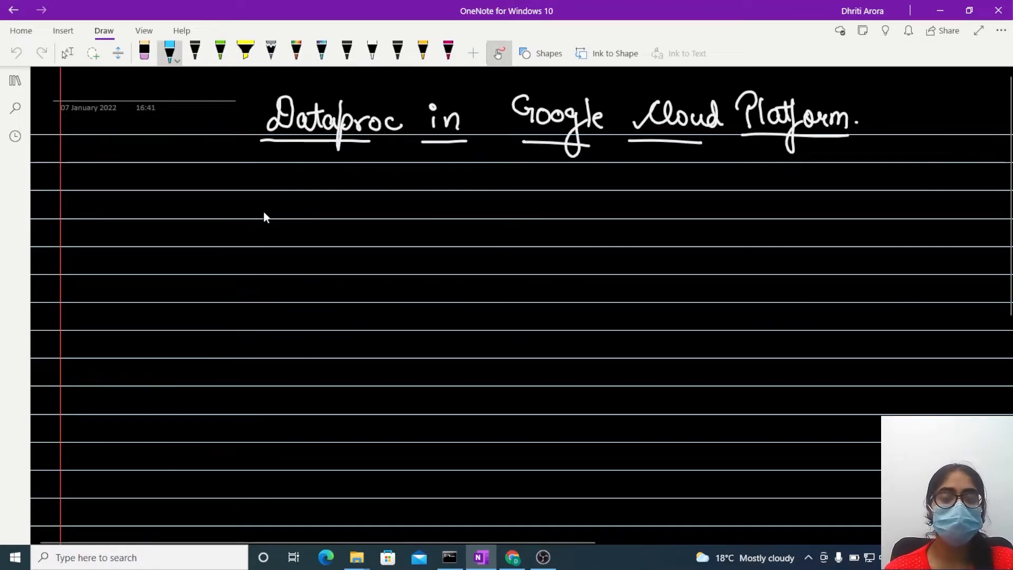
pyautogui.moveTo(207, 214)
pyautogui.mouseDown()
pyautogui.moveTo(222, 229)
pyautogui.moveTo(277, 233)
pyautogui.moveTo(331, 216)
pyautogui.moveTo(277, 226)
pyautogui.mouseUp()
pyautogui.moveTo(209, 239); pyautogui.dragTo(300, 236)
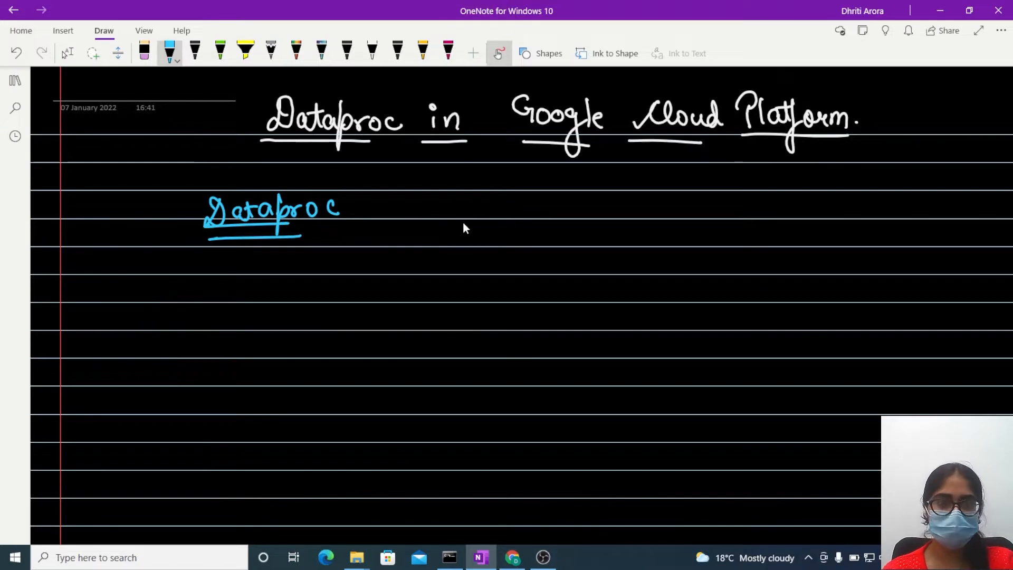
# - Handwrite a circled number 1 followed by "Cluster" beside the blue Dataproc heading
pyautogui.moveTo(462, 214); pyautogui.dragTo(462, 231)
pyautogui.moveTo(452, 205)
pyautogui.mouseDown()
pyautogui.moveTo(448, 242)
pyautogui.moveTo(454, 206)
pyautogui.mouseUp()
pyautogui.click(496, 238)
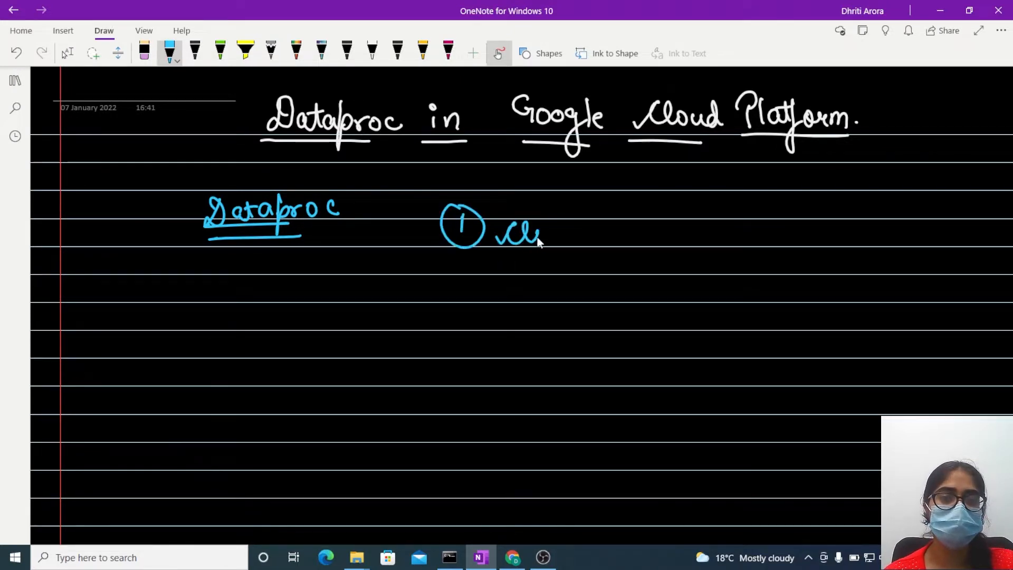
pyautogui.moveTo(560, 227); pyautogui.dragTo(593, 241)
pyautogui.moveTo(595, 235); pyautogui.dragTo(607, 238)
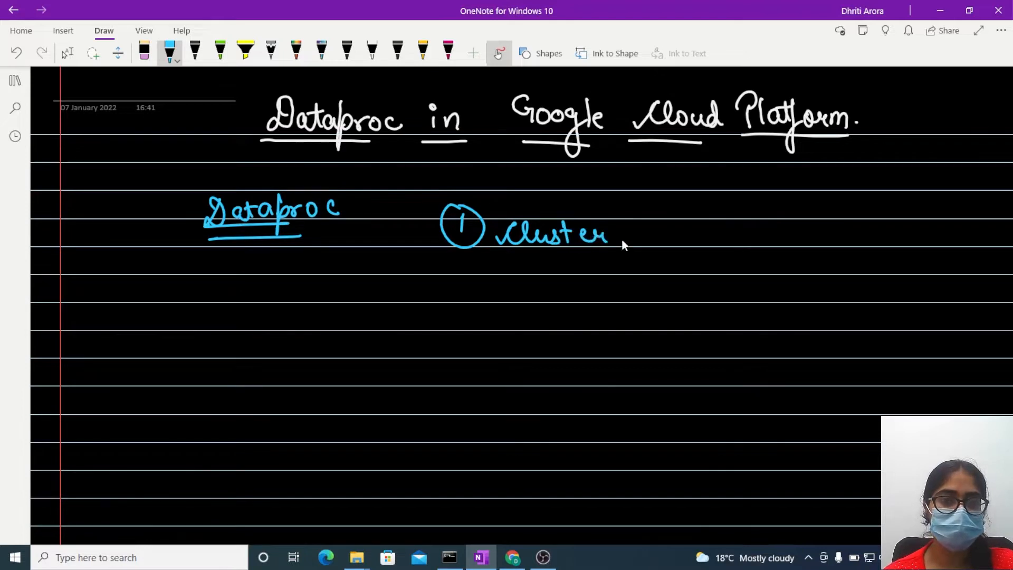
# - Handwrite a circled number 2 followed by "Storage" as the list's second item
pyautogui.moveTo(453, 275); pyautogui.dragTo(457, 282)
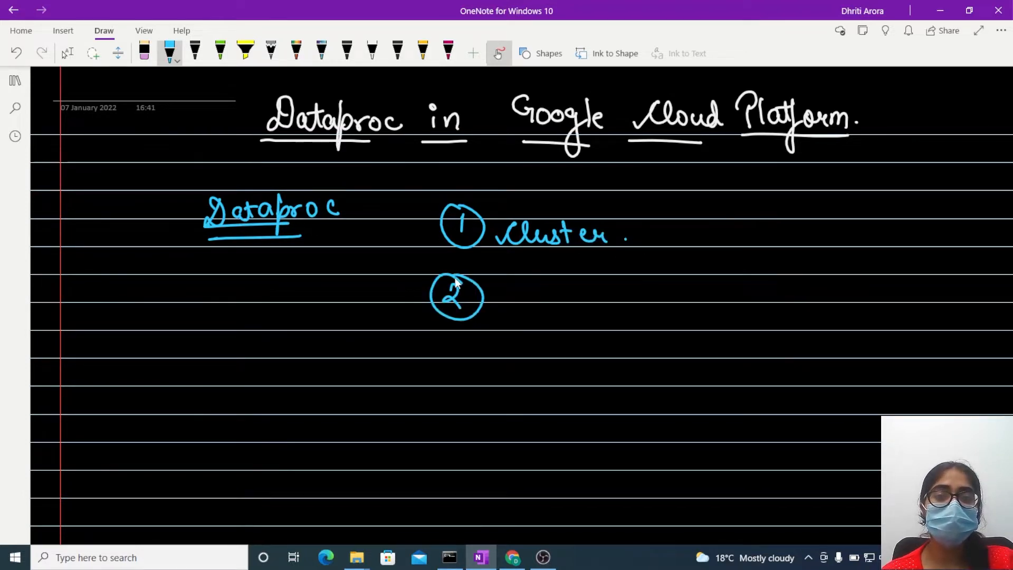
pyautogui.moveTo(517, 287); pyautogui.dragTo(510, 296)
pyautogui.moveTo(532, 277)
pyautogui.mouseDown()
pyautogui.moveTo(535, 298)
pyautogui.moveTo(547, 284)
pyautogui.mouseUp()
pyautogui.moveTo(555, 287)
pyautogui.mouseDown()
pyautogui.moveTo(573, 285)
pyautogui.moveTo(598, 318)
pyautogui.moveTo(622, 299)
pyautogui.mouseUp()
pyautogui.click(649, 297)
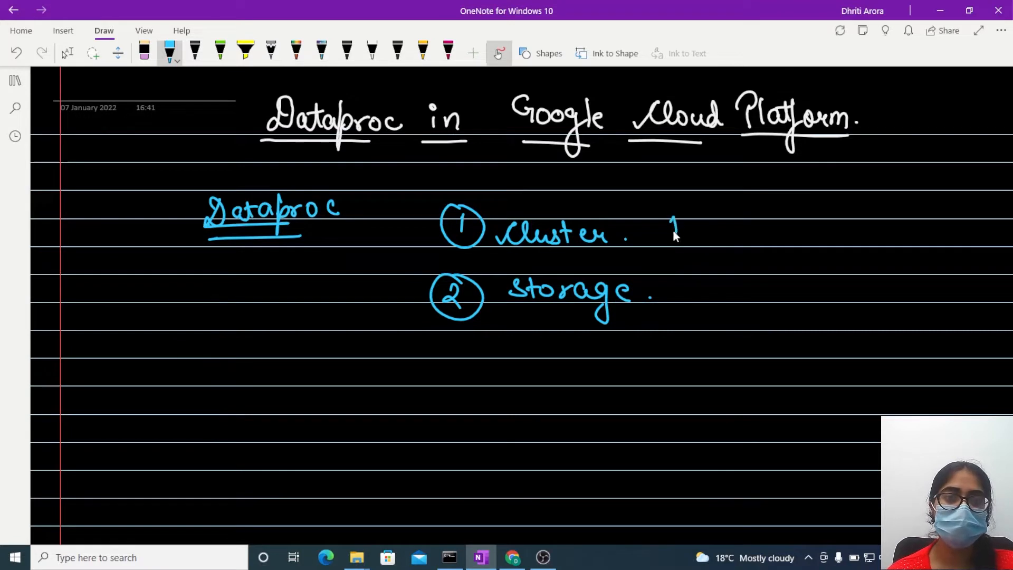
# - Write an underlined "HDFS" beside Cluster, then draw arrows from the Storage item to HDFS and to a second word "storage"
pyautogui.moveTo(756, 208); pyautogui.dragTo(740, 227)
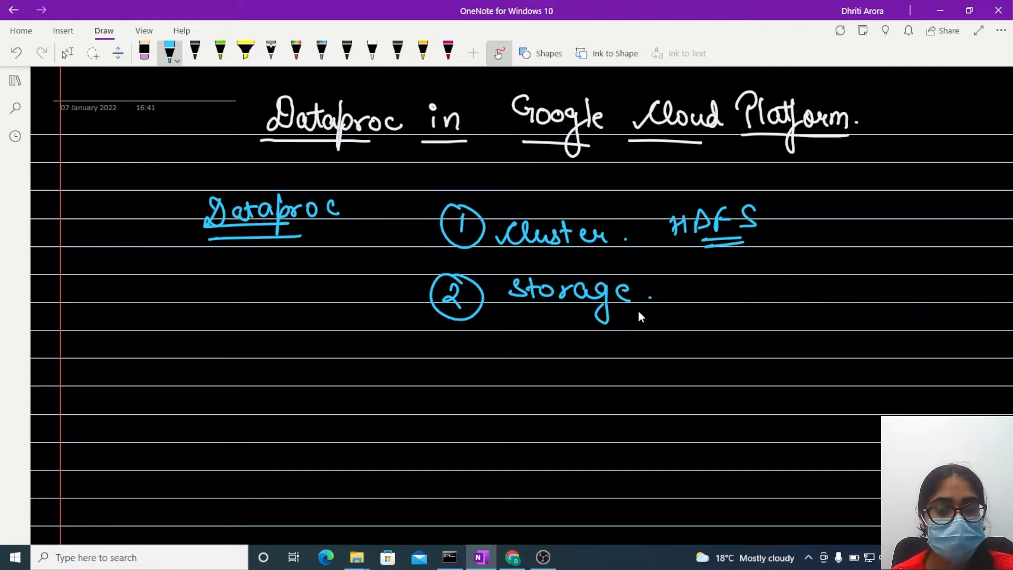
pyautogui.click(707, 272)
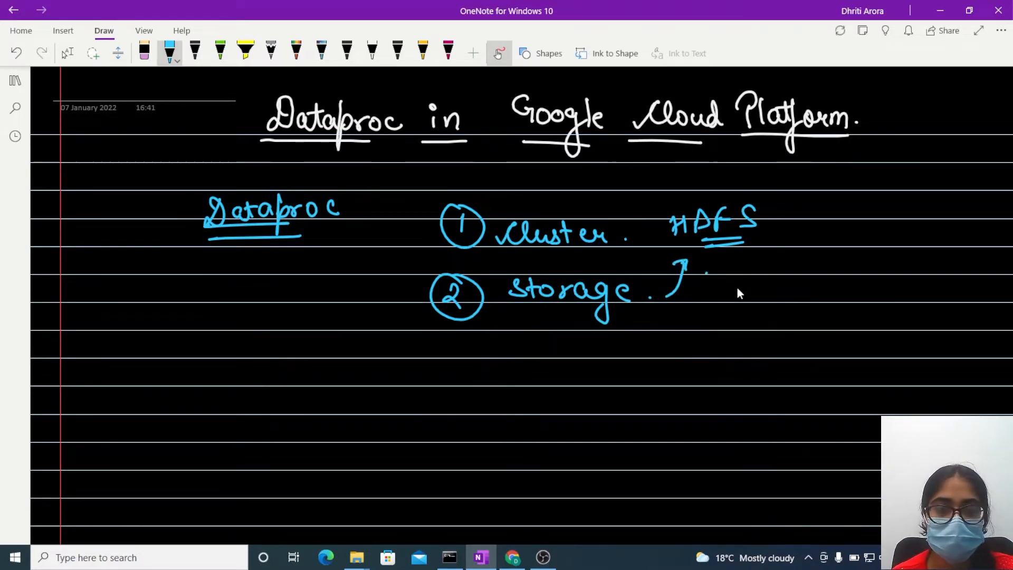
pyautogui.moveTo(767, 279)
pyautogui.mouseDown()
pyautogui.moveTo(752, 298)
pyautogui.moveTo(774, 298)
pyautogui.mouseUp()
pyautogui.moveTo(774, 290)
pyautogui.mouseDown()
pyautogui.moveTo(823, 294)
pyautogui.moveTo(832, 317)
pyautogui.moveTo(879, 296)
pyautogui.mouseUp()
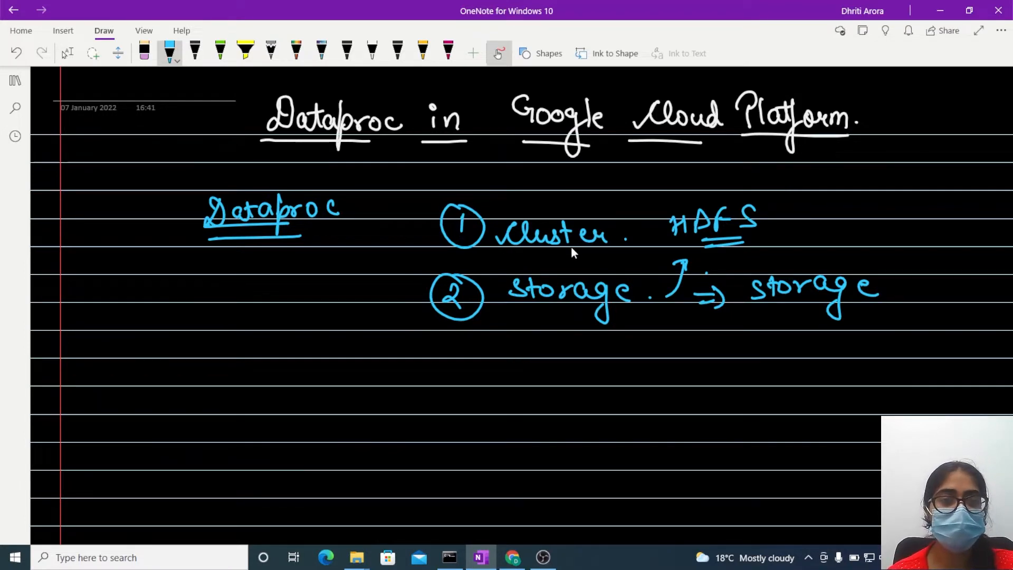
pyautogui.click(625, 243)
pyautogui.click(760, 238)
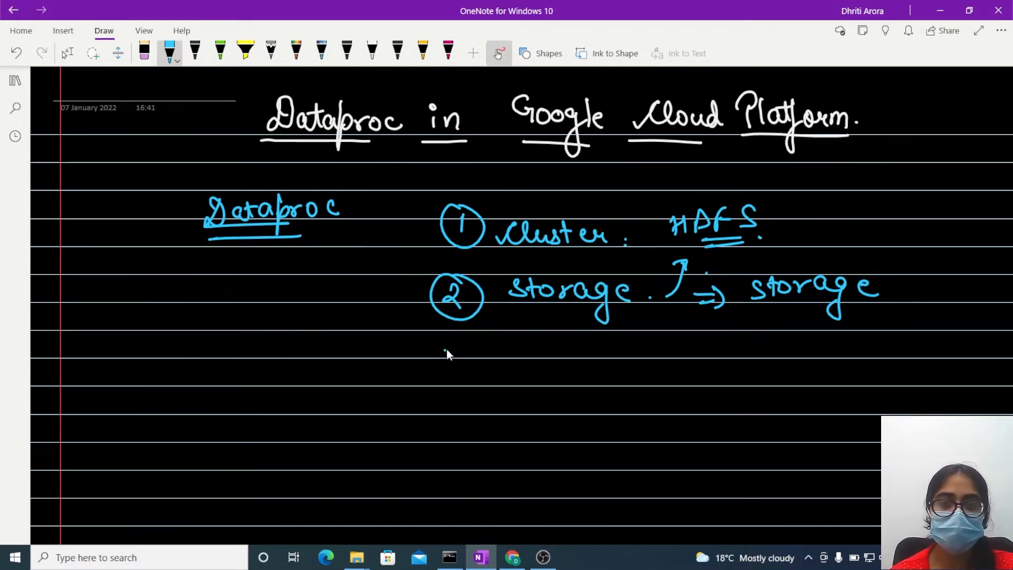
# - Handwrite a circled number 3 followed by "PySpark" as the list's third item
pyautogui.moveTo(445, 349); pyautogui.dragTo(438, 363)
pyautogui.moveTo(445, 339); pyautogui.dragTo(436, 336)
pyautogui.moveTo(530, 340)
pyautogui.mouseDown()
pyautogui.moveTo(517, 357)
pyautogui.moveTo(616, 356)
pyautogui.mouseUp()
pyautogui.click(639, 351)
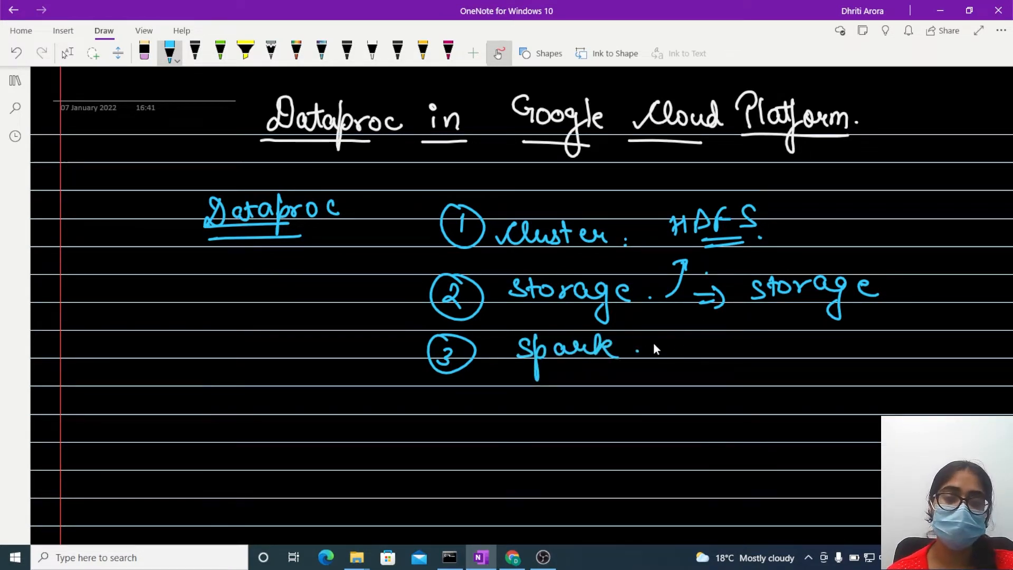
pyautogui.moveTo(508, 344); pyautogui.dragTo(497, 402)
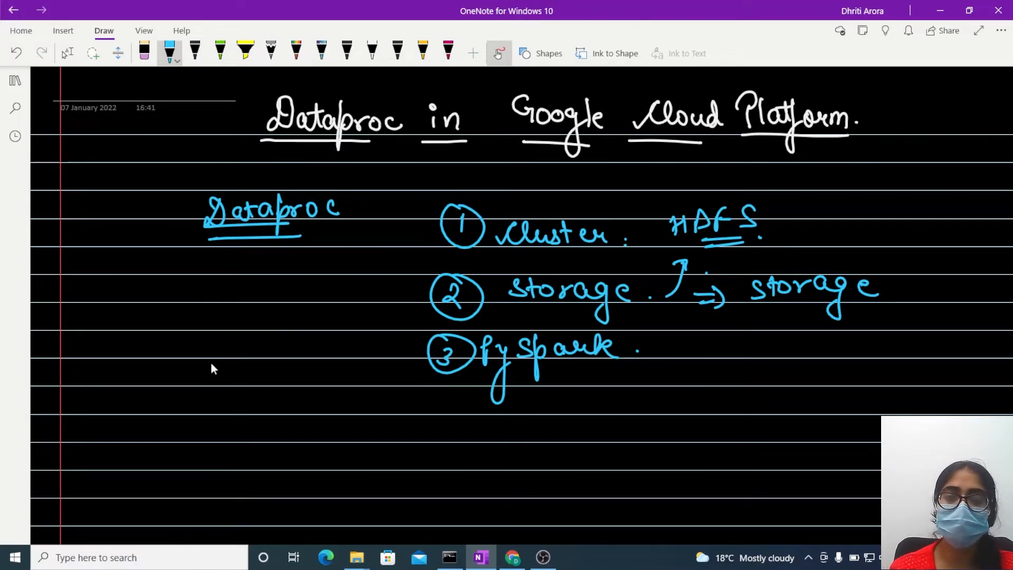
# - Switch to the Google Cloud Platform dashboard in Chrome and view the available projects without changing the selection
pyautogui.hotkey('alt', 'Tab')
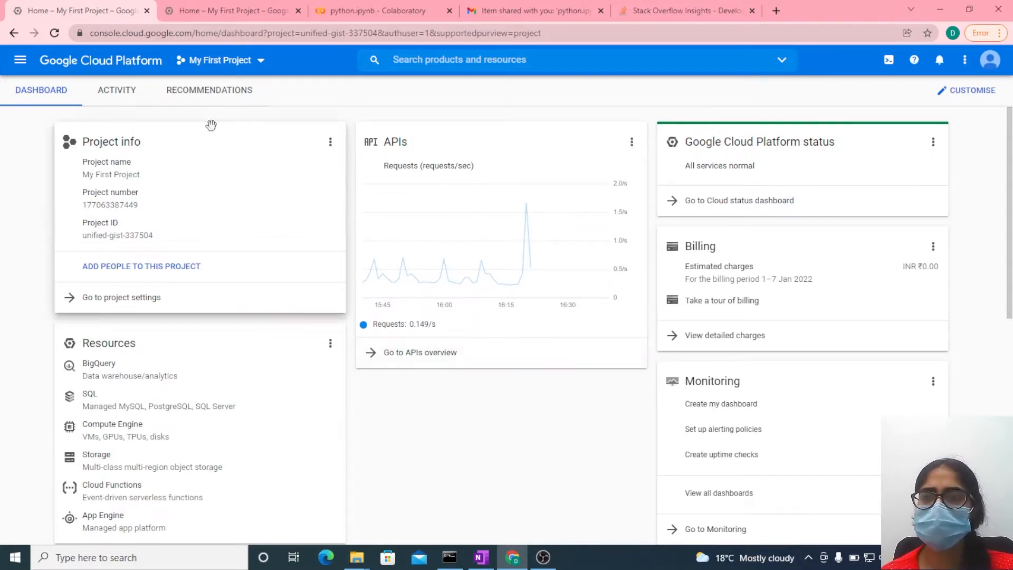
pyautogui.click(252, 62)
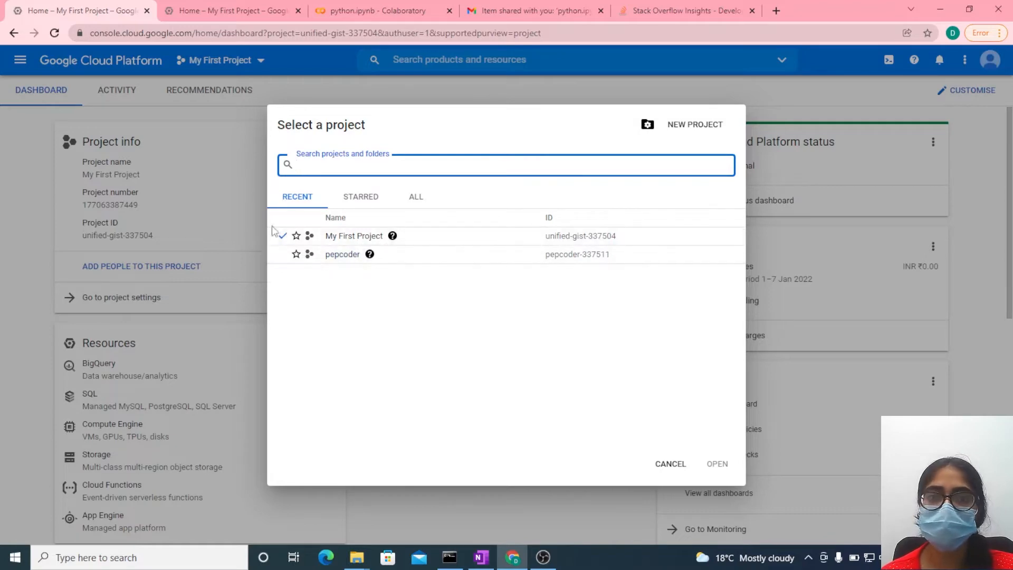
pyautogui.click(670, 465)
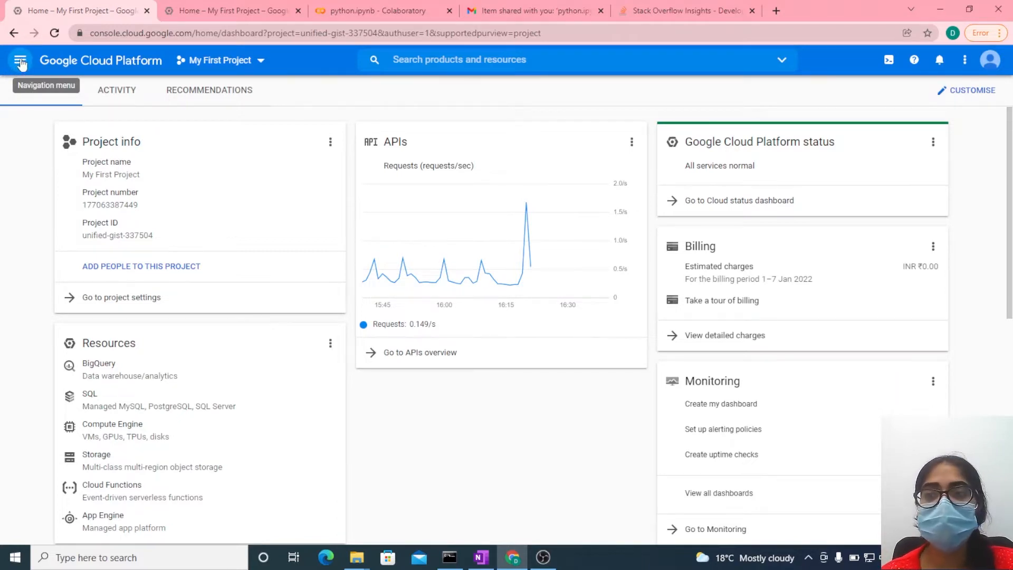
# - Browse the console's product list to the Big Data section and open the Dataproc service
pyautogui.click(24, 64)
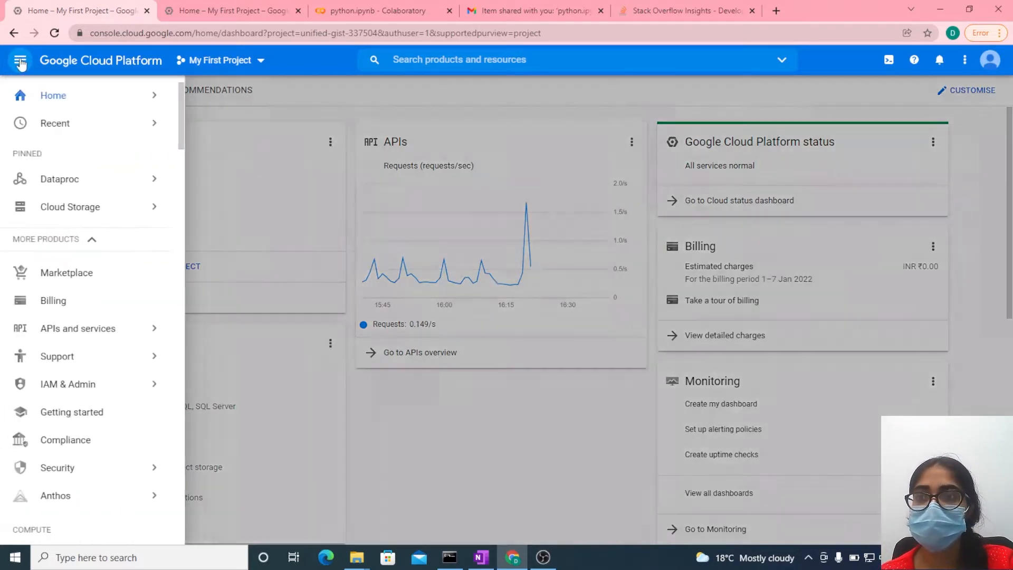
pyautogui.moveTo(76, 182)
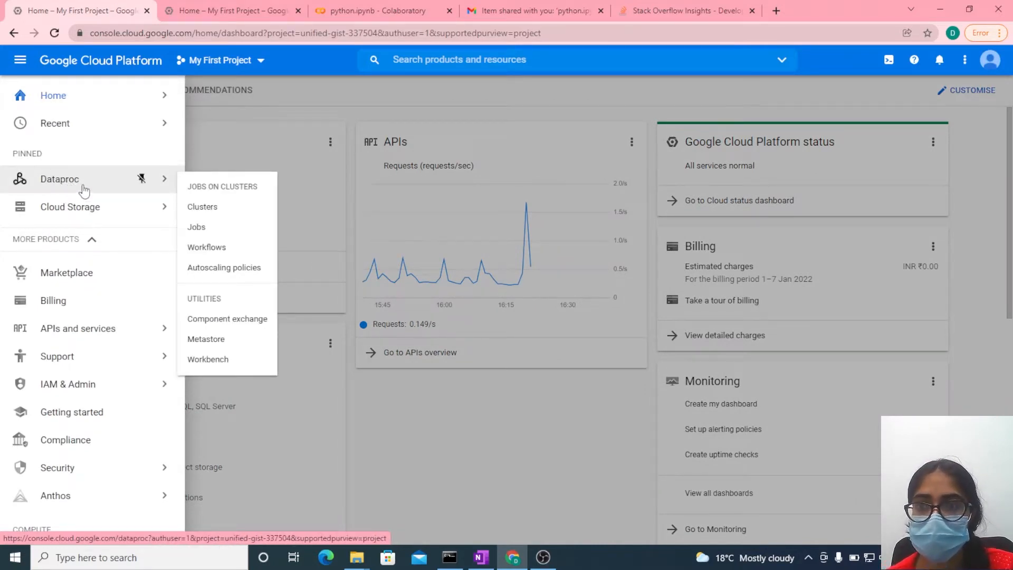
pyautogui.scroll(-3, 115, 290)
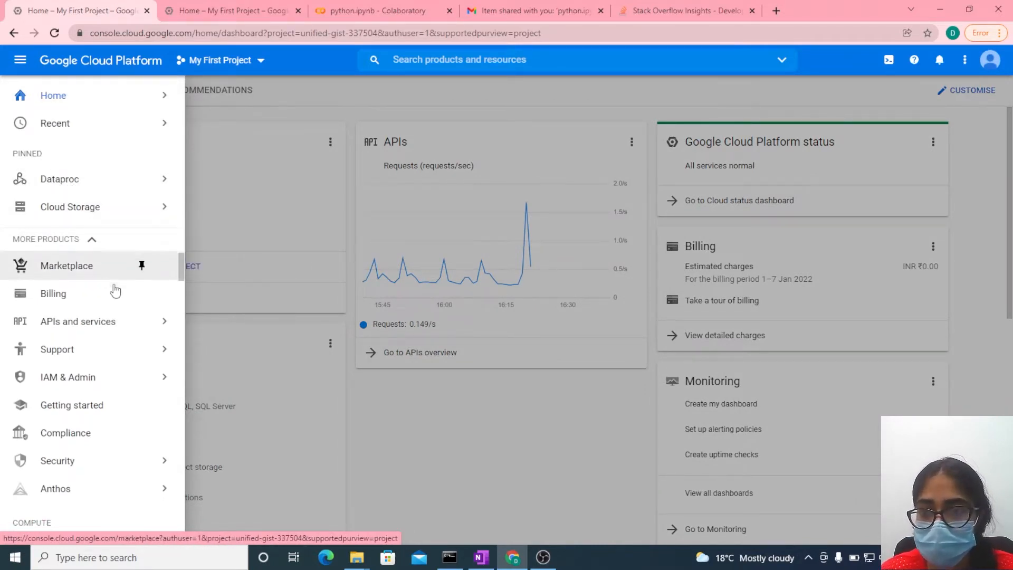
pyautogui.moveTo(115, 288)
pyautogui.scroll(-7, 115, 288)
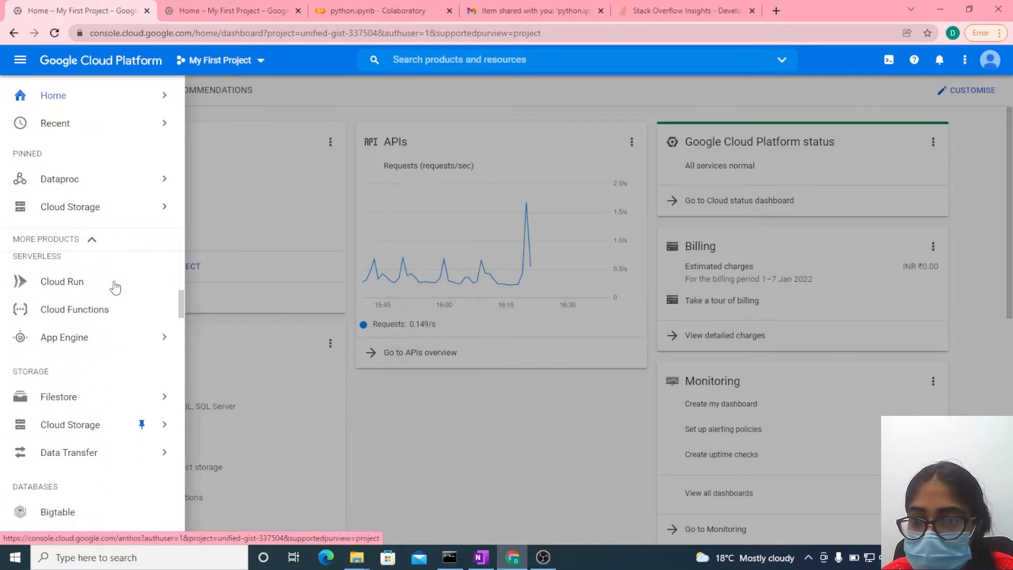
pyautogui.scroll(-10, 116, 285)
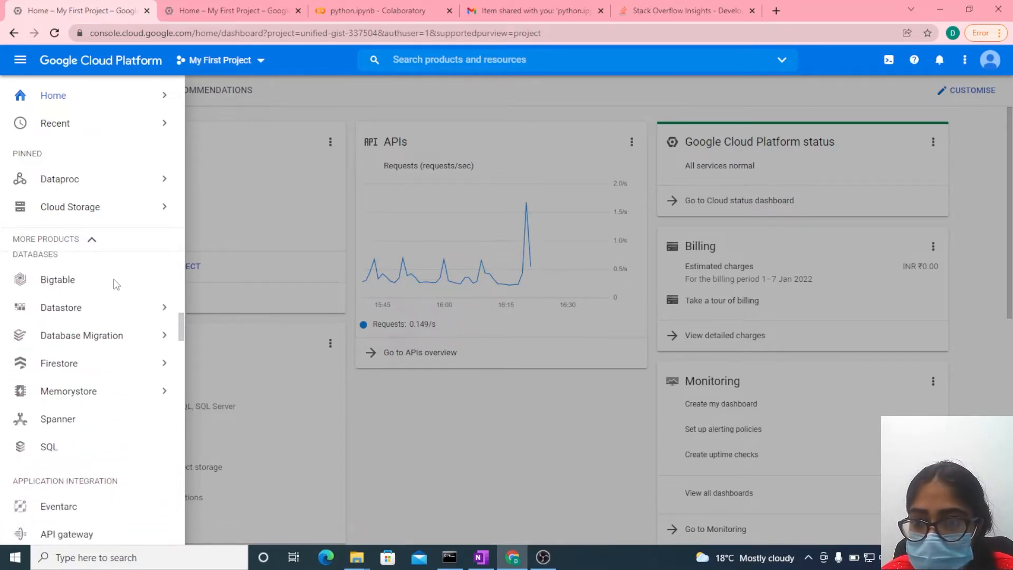
pyautogui.scroll(3, 115, 285)
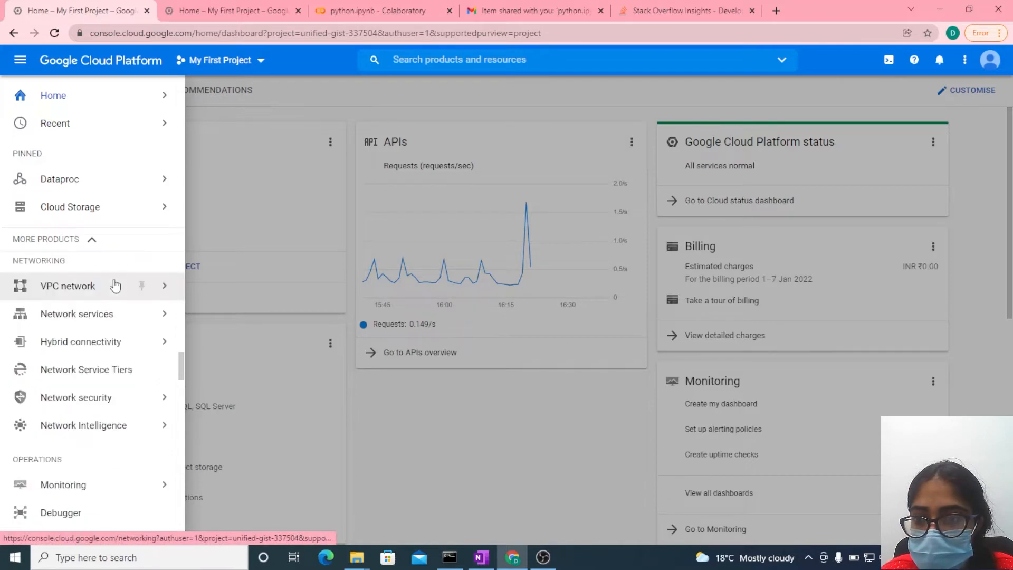
pyautogui.scroll(-6, 115, 285)
pyautogui.scroll(3, 115, 285)
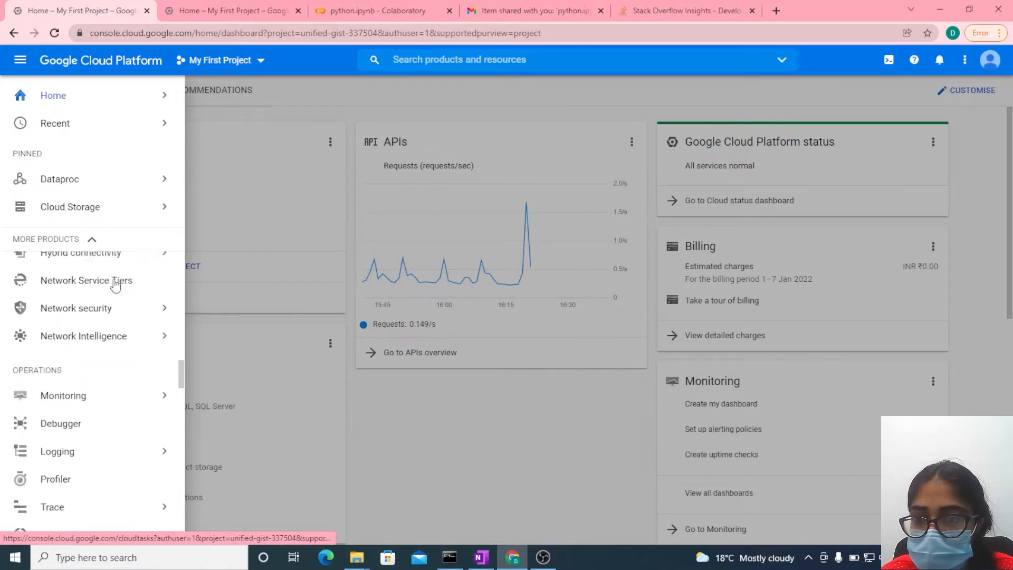
pyautogui.scroll(-1, 115, 286)
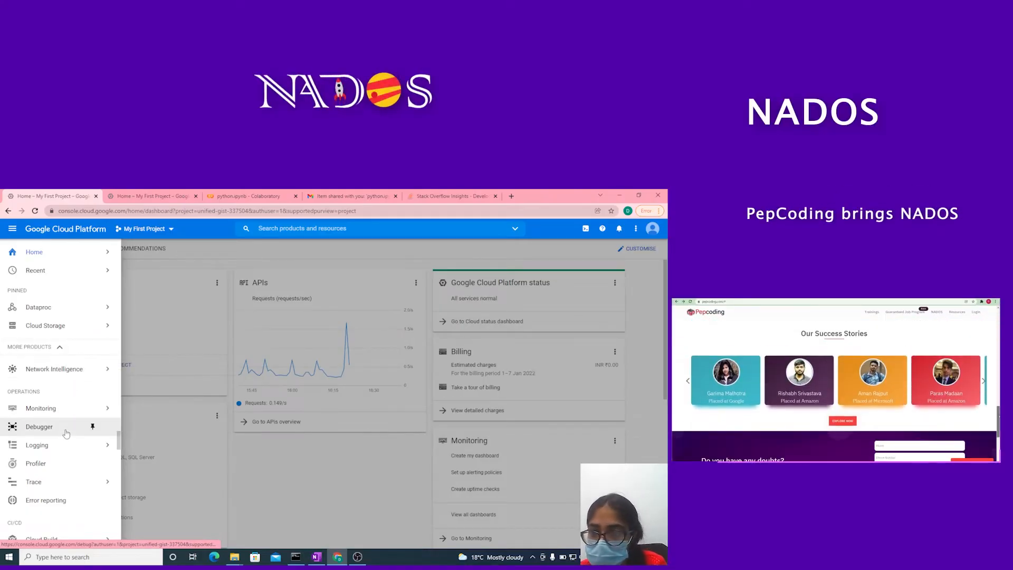
pyautogui.scroll(-4, 66, 434)
pyautogui.scroll(-4, 66, 433)
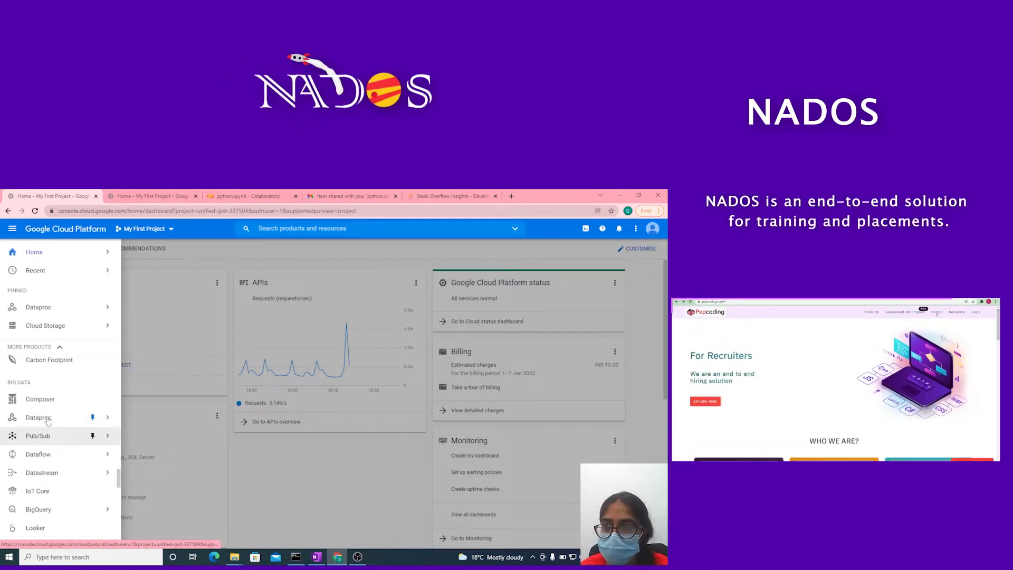
pyautogui.moveTo(44, 420)
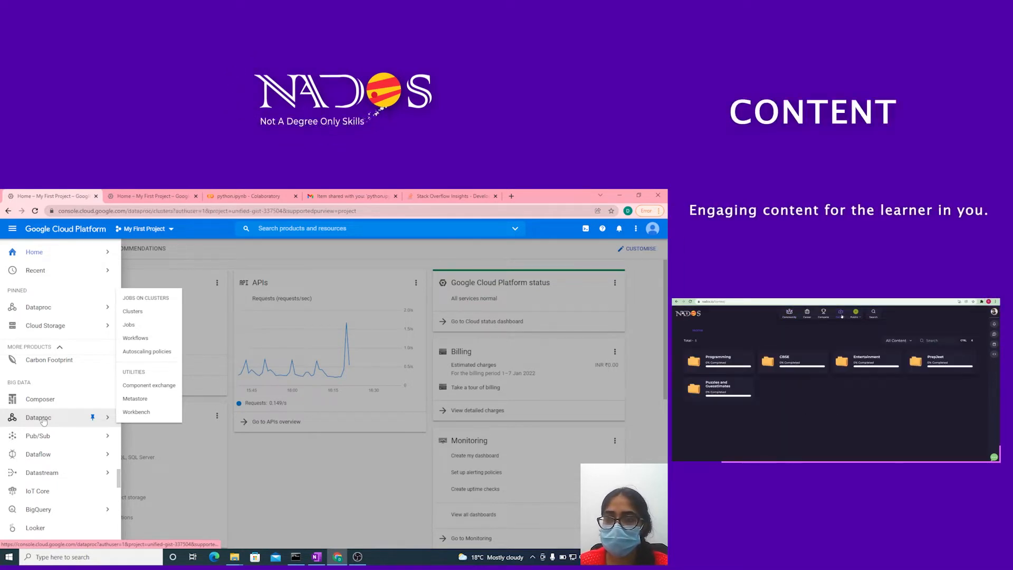
pyautogui.click(44, 420)
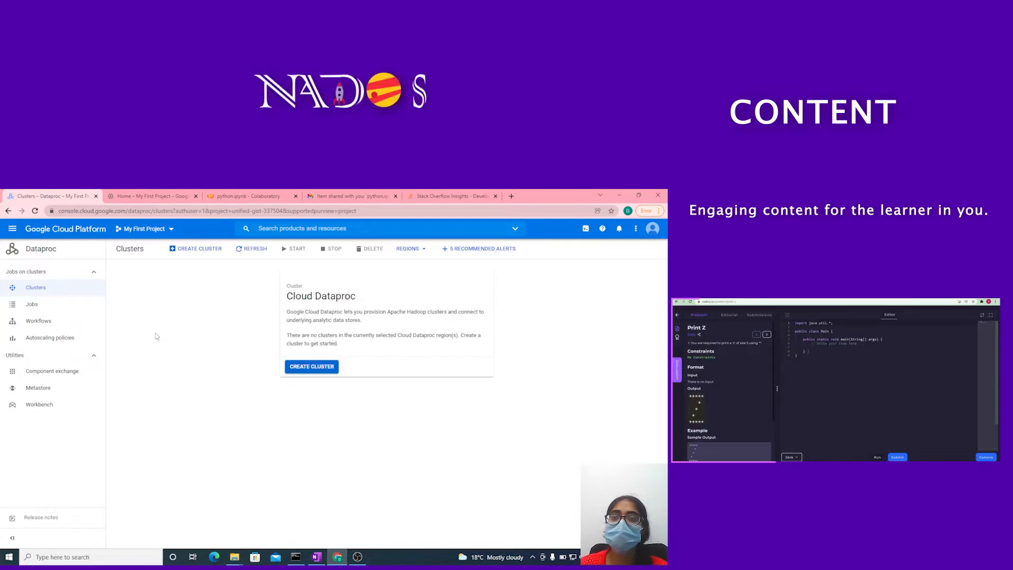
# - Start creating a Dataproc cluster and name it cluster-1
pyautogui.click(306, 369)
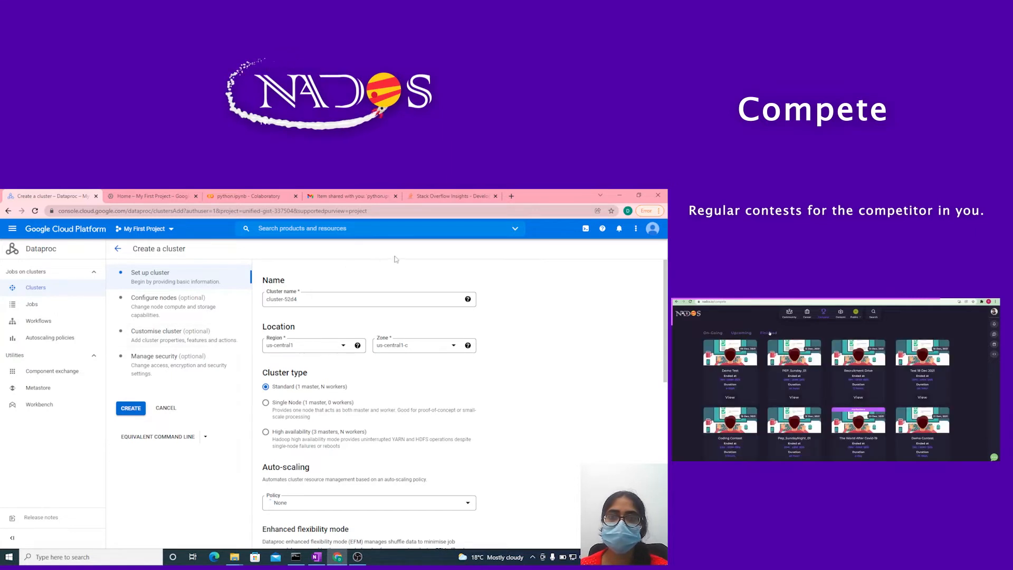
pyautogui.click(310, 299)
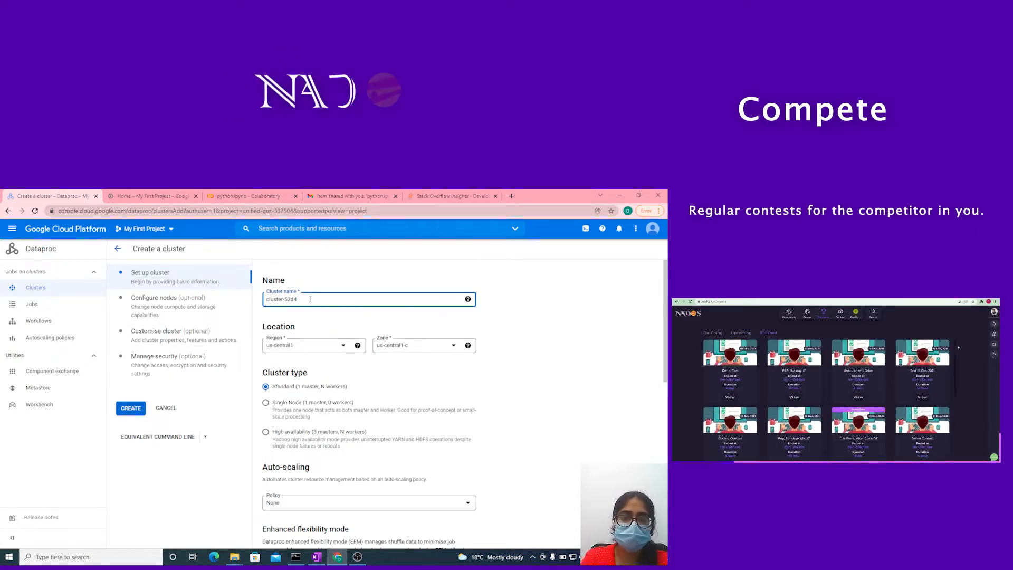
pyautogui.press('BackSpace')
pyautogui.press('BackSpace')
pyautogui.press('BackSpace')
pyautogui.press('BackSpace')
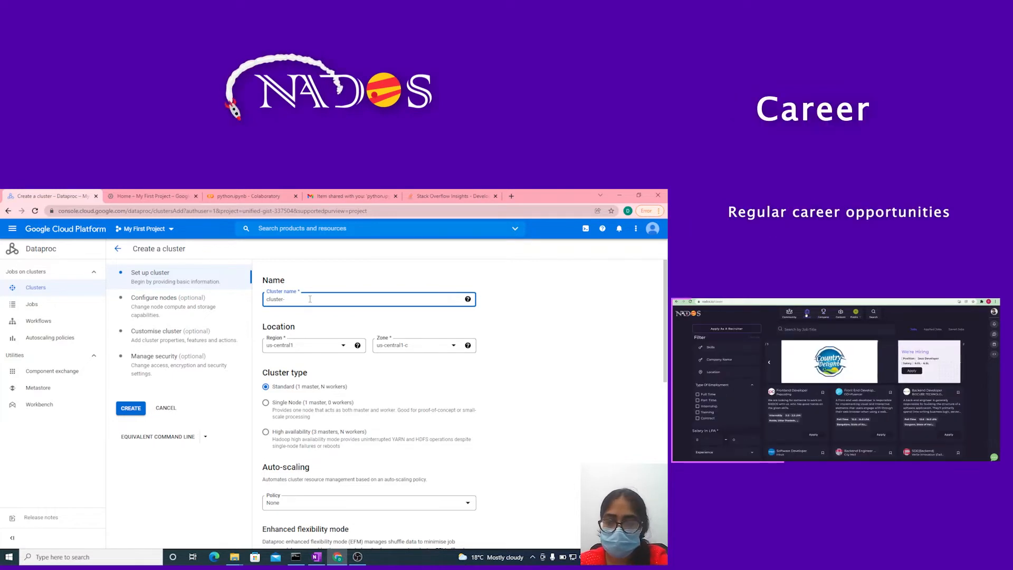
pyautogui.write('1')
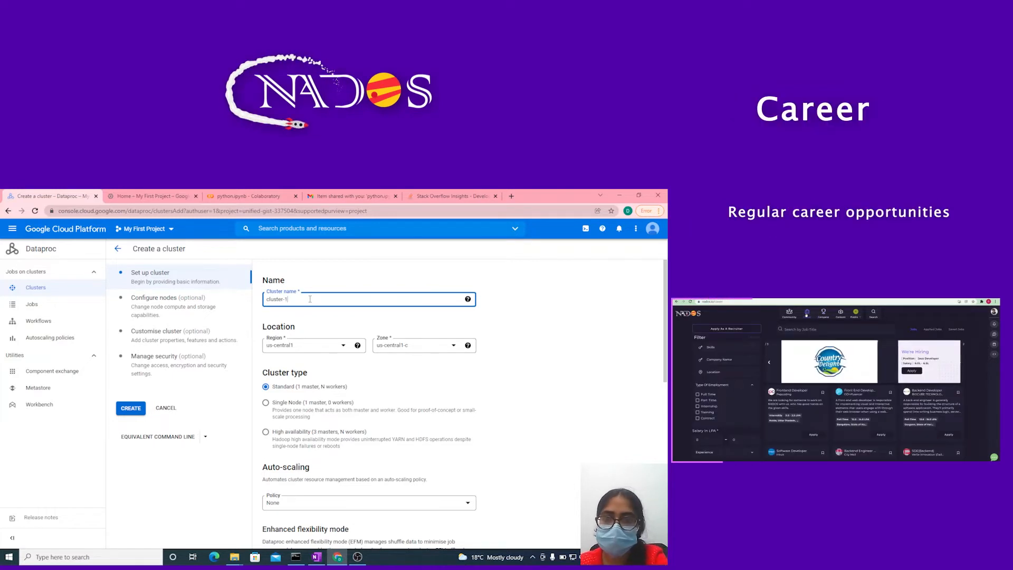
# - Set the new cluster's region to asia-southeast1
pyautogui.click(343, 348)
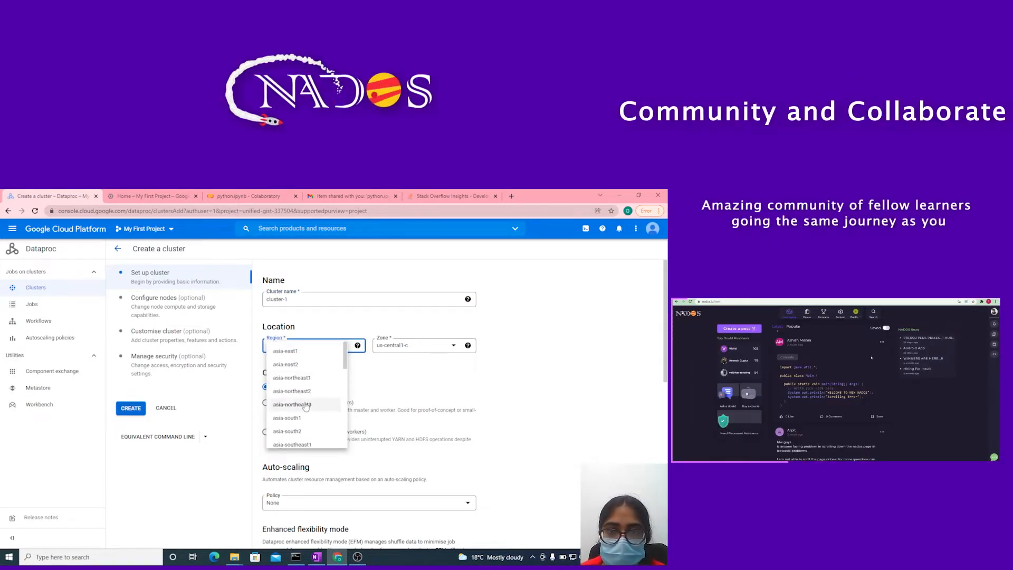
pyautogui.scroll(-3, 304, 390)
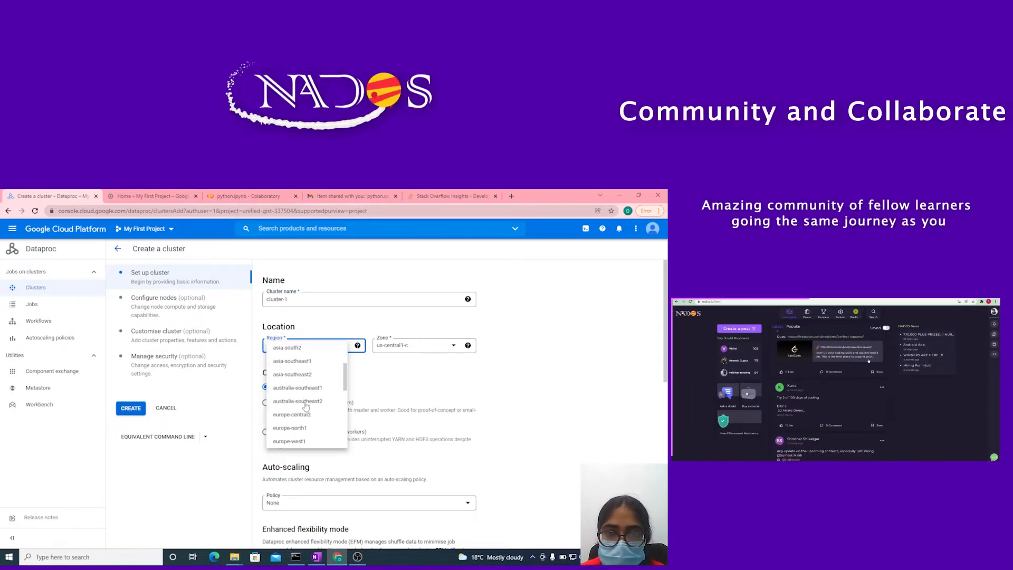
pyautogui.click(297, 362)
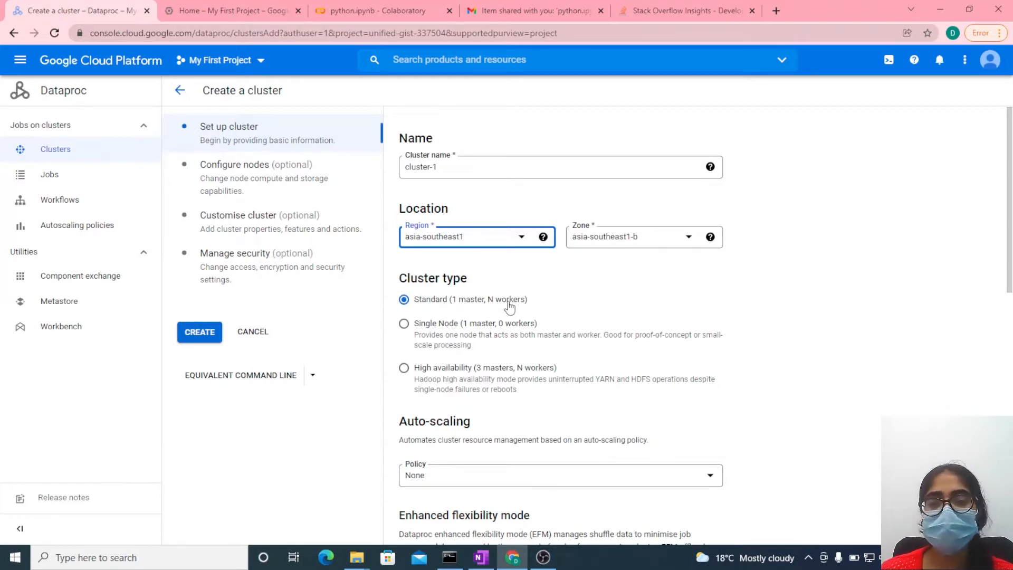
# - Examine the cluster type, auto-scaling, flexibility mode, versioning and optional component settings for the new cluster
pyautogui.scroll(-3, 504, 328)
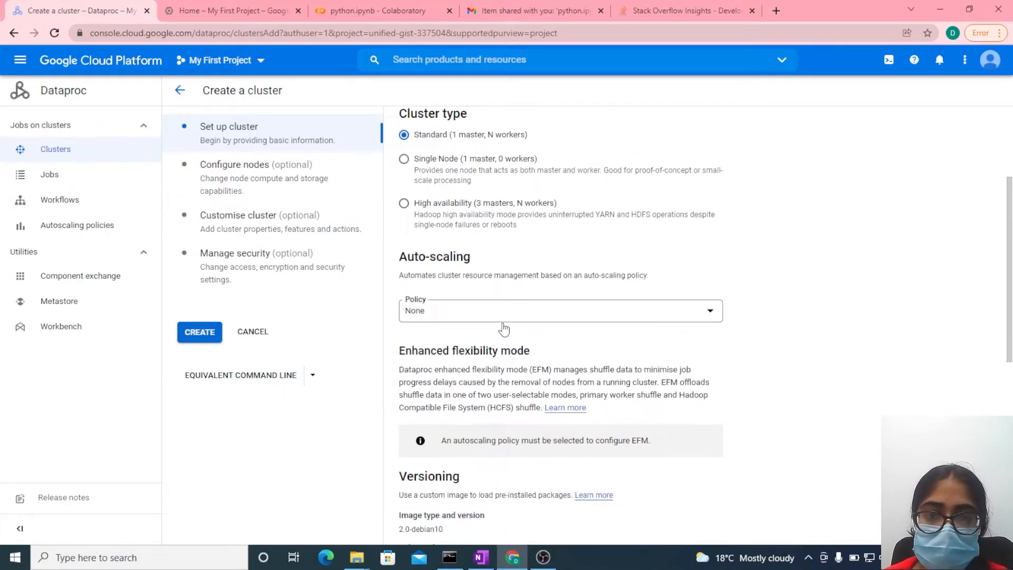
pyautogui.scroll(-5, 504, 328)
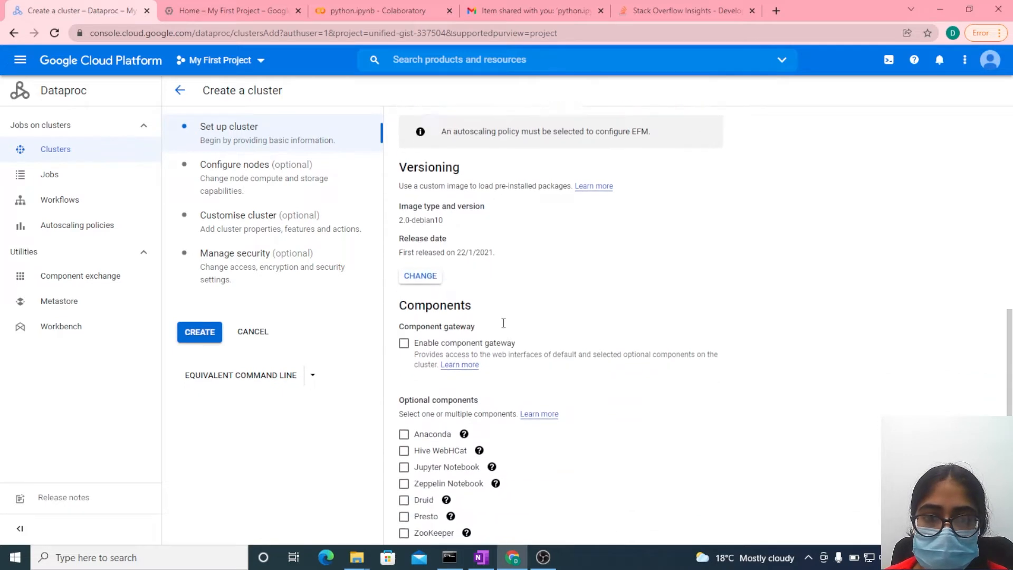
pyautogui.scroll(-1, 504, 323)
pyautogui.scroll(-1, 504, 327)
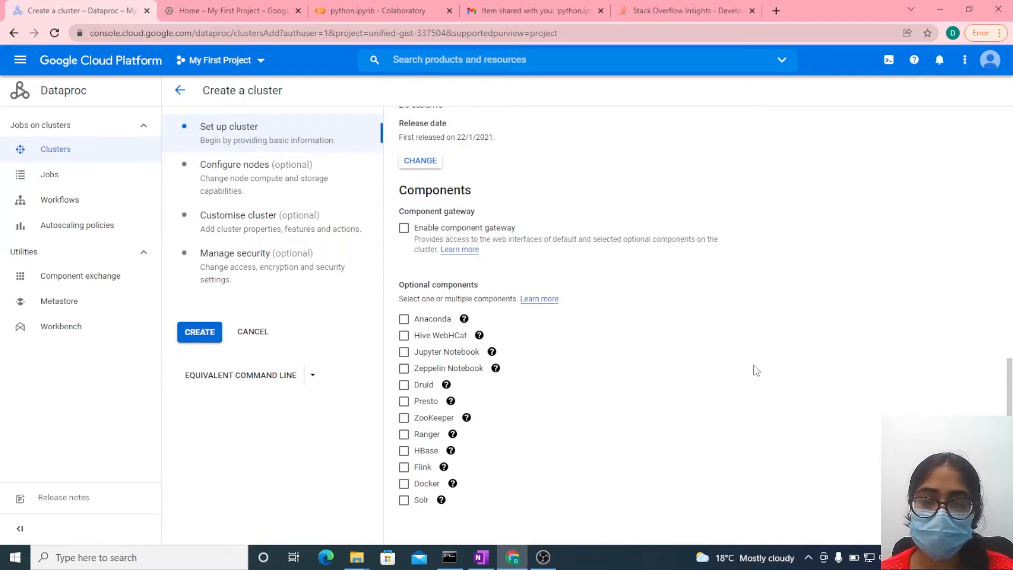
pyautogui.scroll(3, 755, 370)
pyautogui.scroll(3, 755, 370)
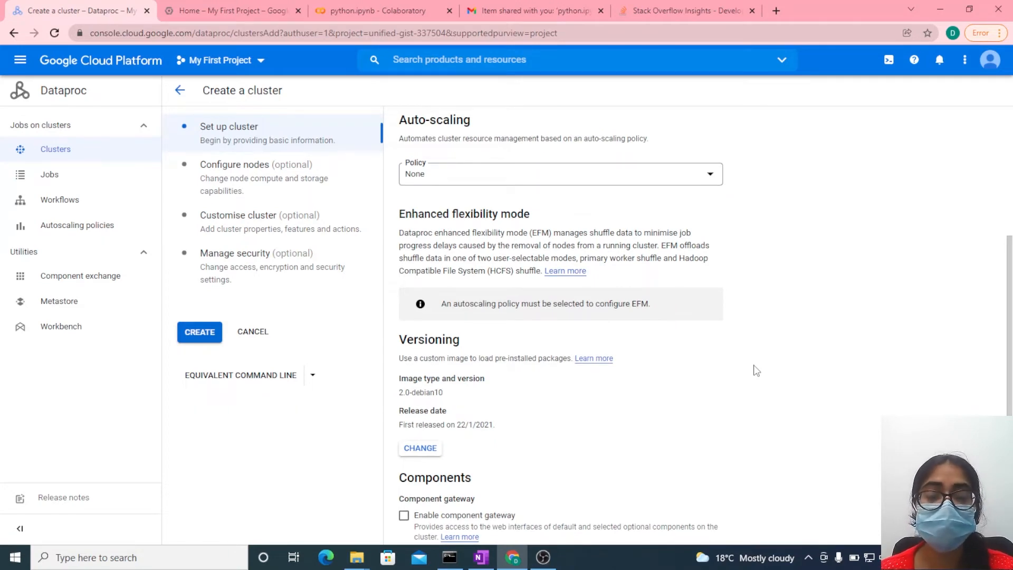
pyautogui.scroll(-6, 755, 371)
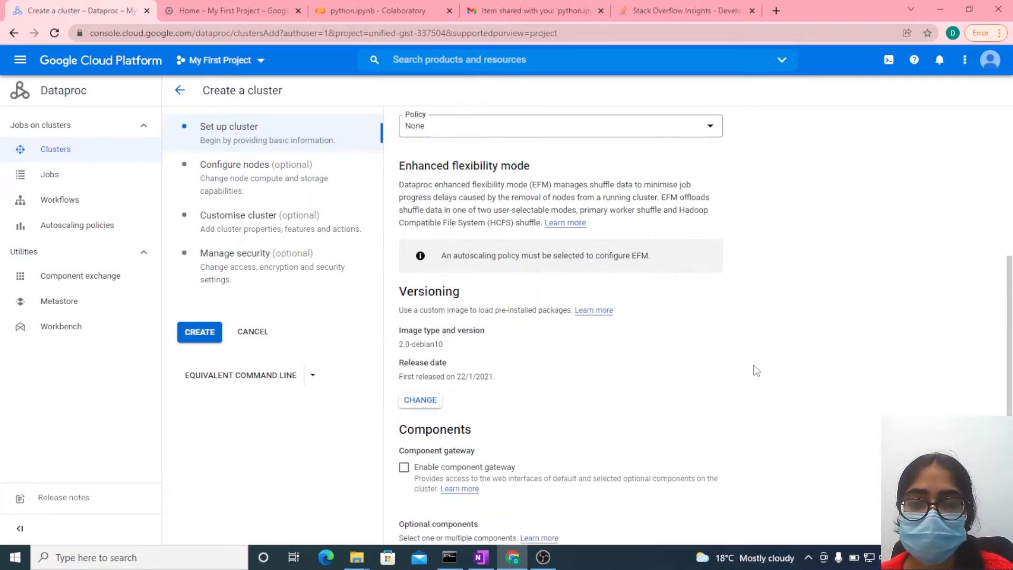
pyautogui.scroll(4, 755, 371)
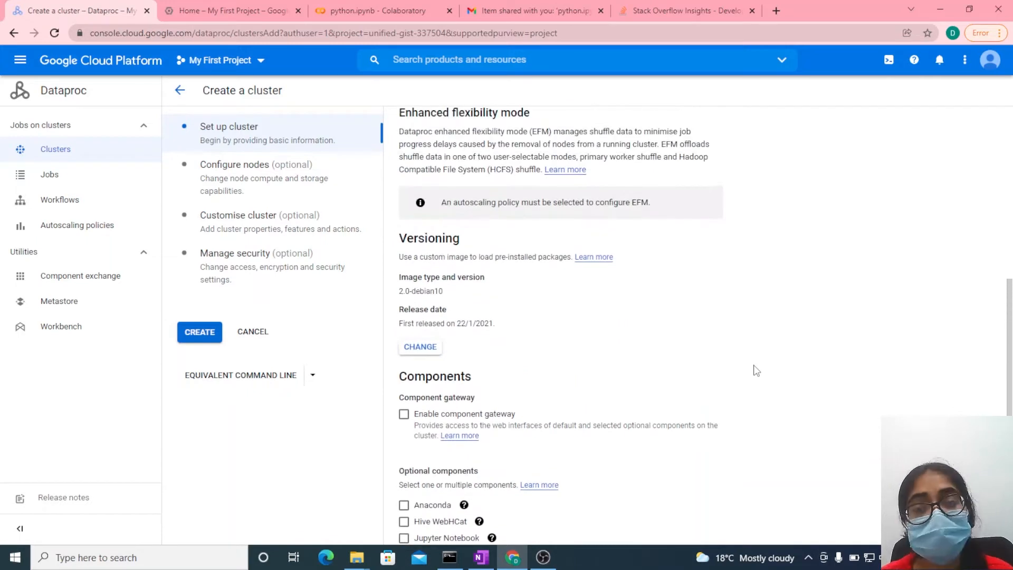
# - In the node configuration, set the master node's machine type to n1-standard-2 (2 vCPU, 7.5 GB memory)
pyautogui.click(228, 170)
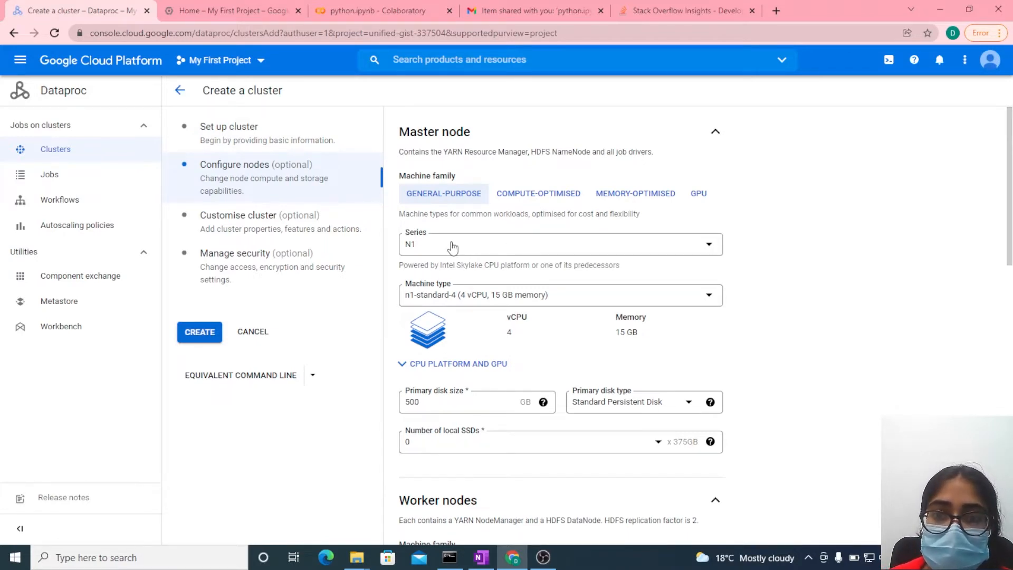
pyautogui.click(449, 300)
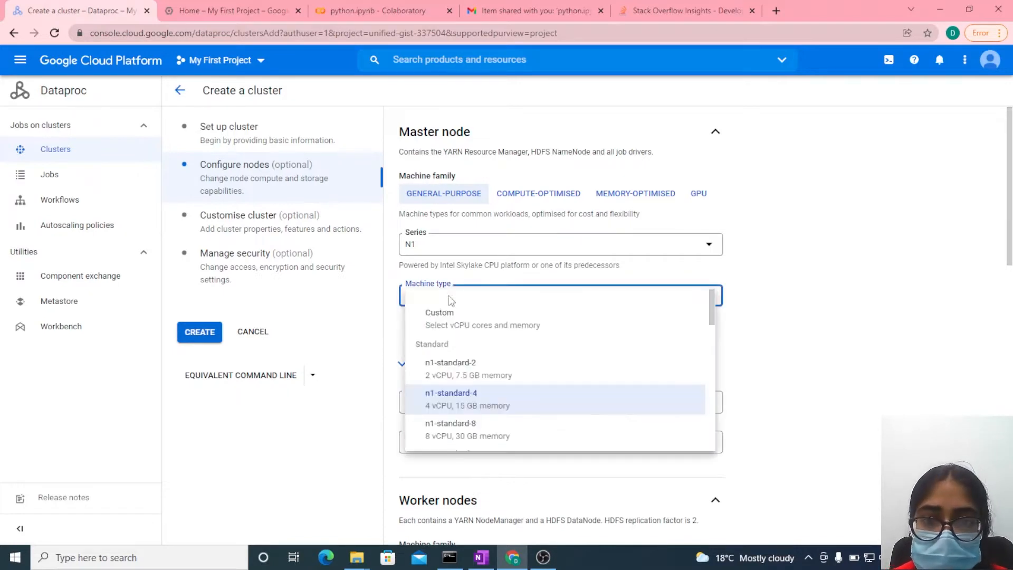
pyautogui.click(457, 372)
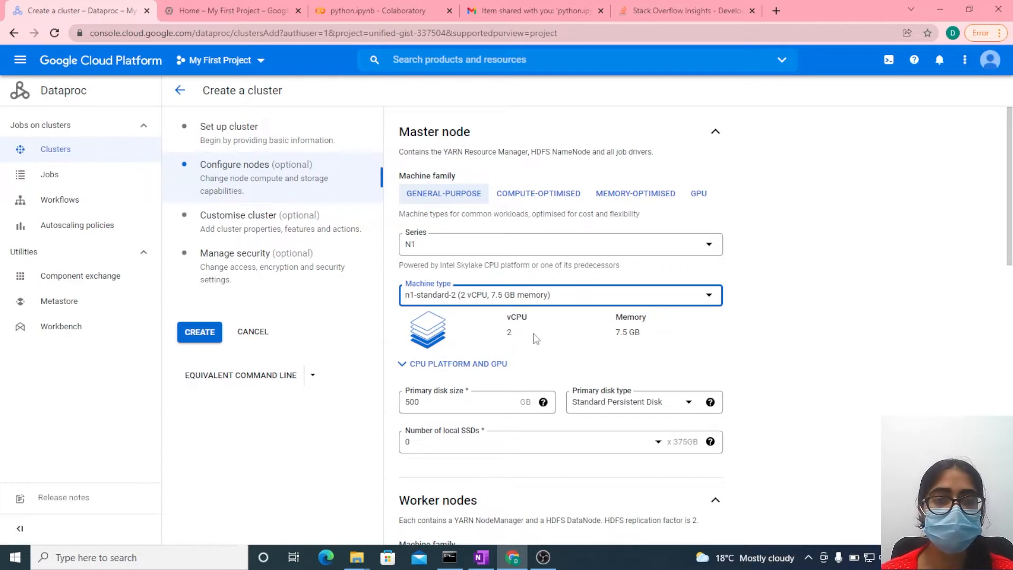
# - Set the worker nodes' machine type to n1-standard-2 (2 vCPU, 7.5 GB memory)
pyautogui.scroll(-3, 532, 339)
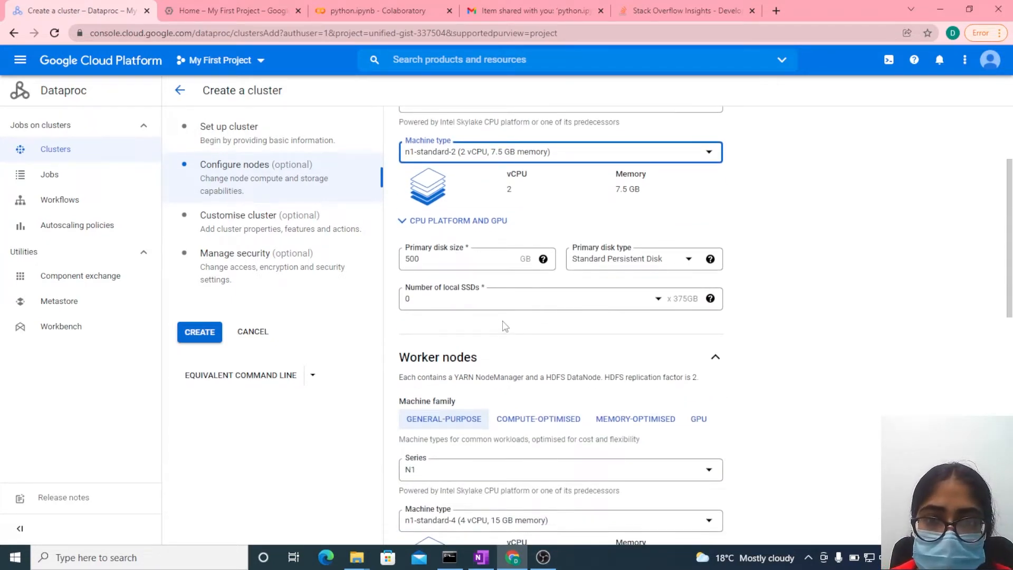
pyautogui.scroll(-3, 504, 323)
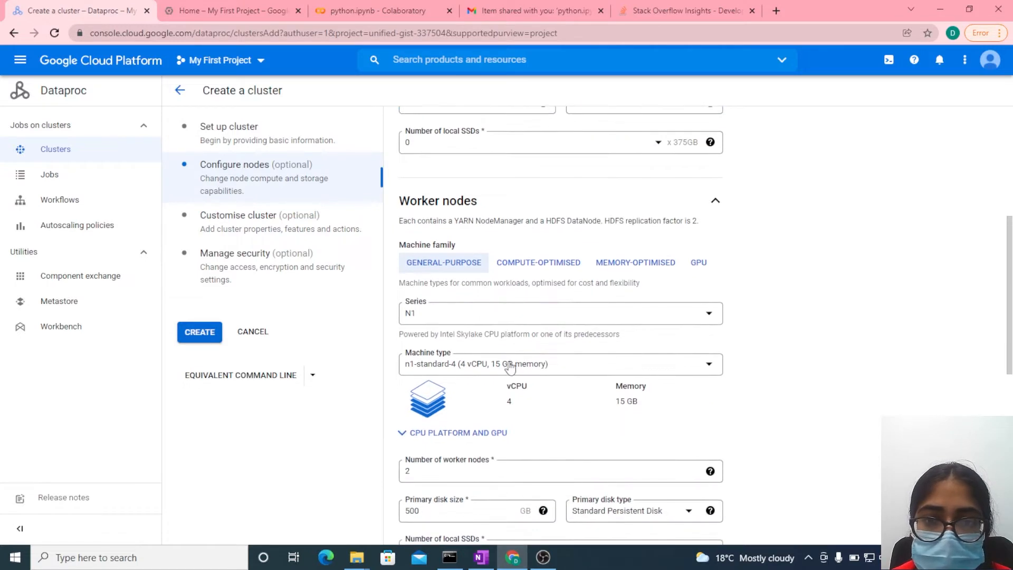
pyautogui.click(491, 371)
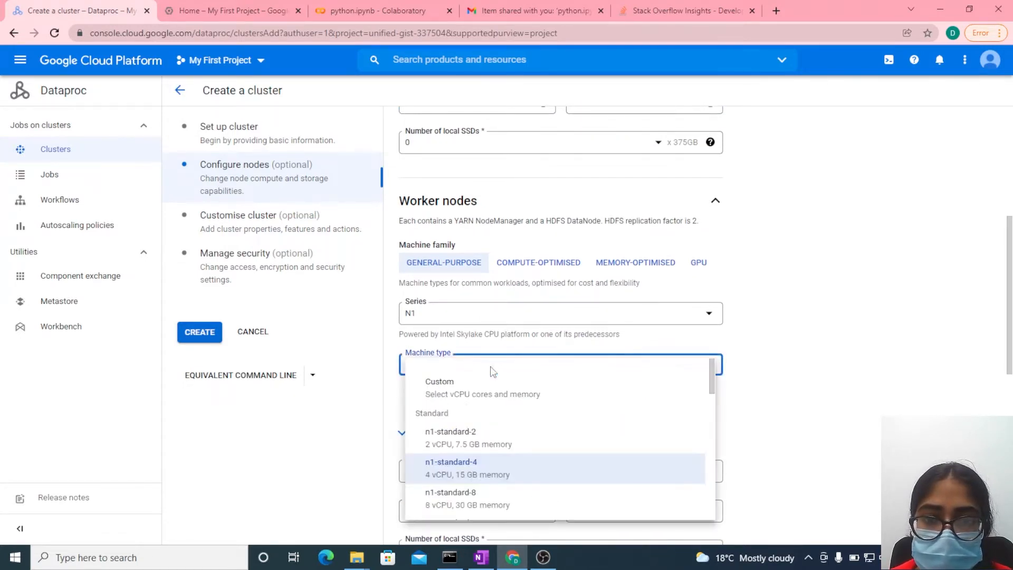
pyautogui.click(443, 438)
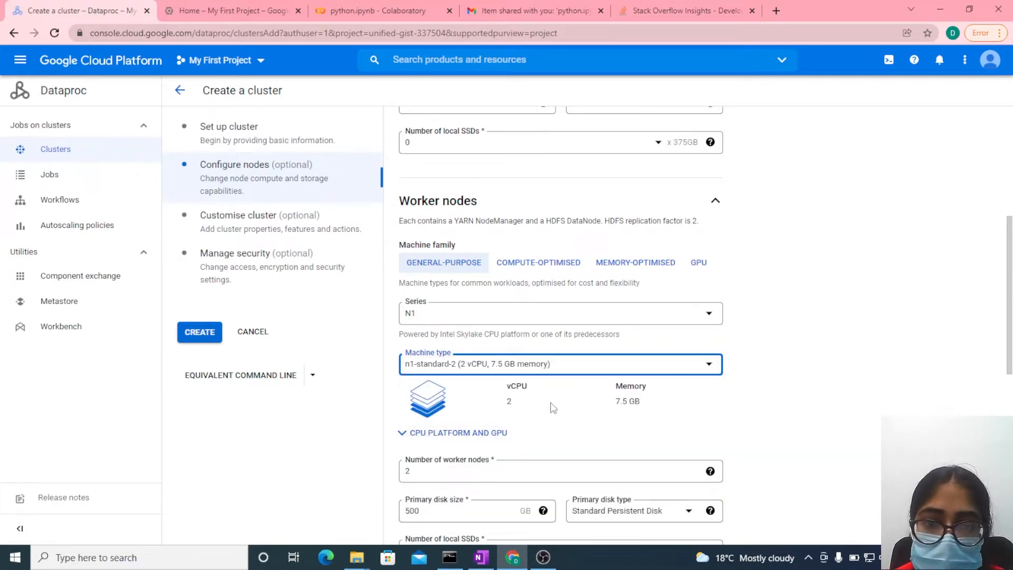
# - Review the remaining node settings and the cluster customisation settings without changing them, and create the cluster
pyautogui.scroll(-4, 552, 408)
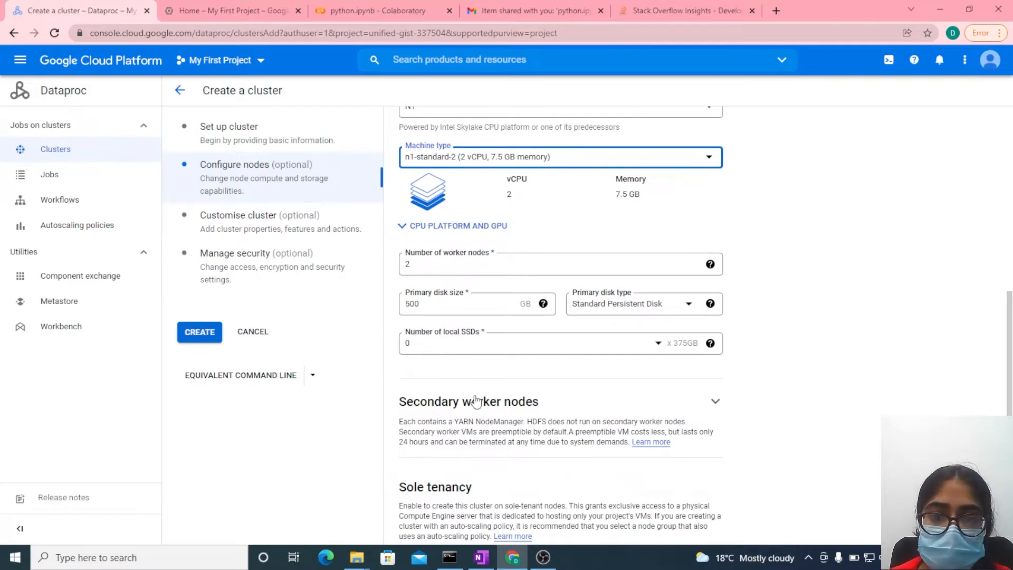
pyautogui.scroll(-5, 473, 399)
pyautogui.moveTo(476, 400)
pyautogui.scroll(3, 477, 400)
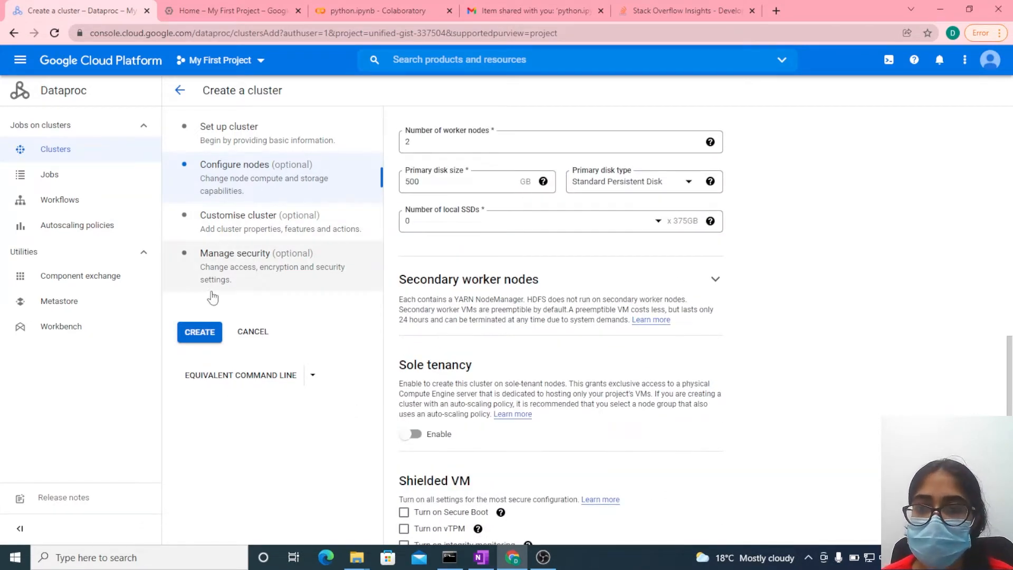
pyautogui.click(241, 219)
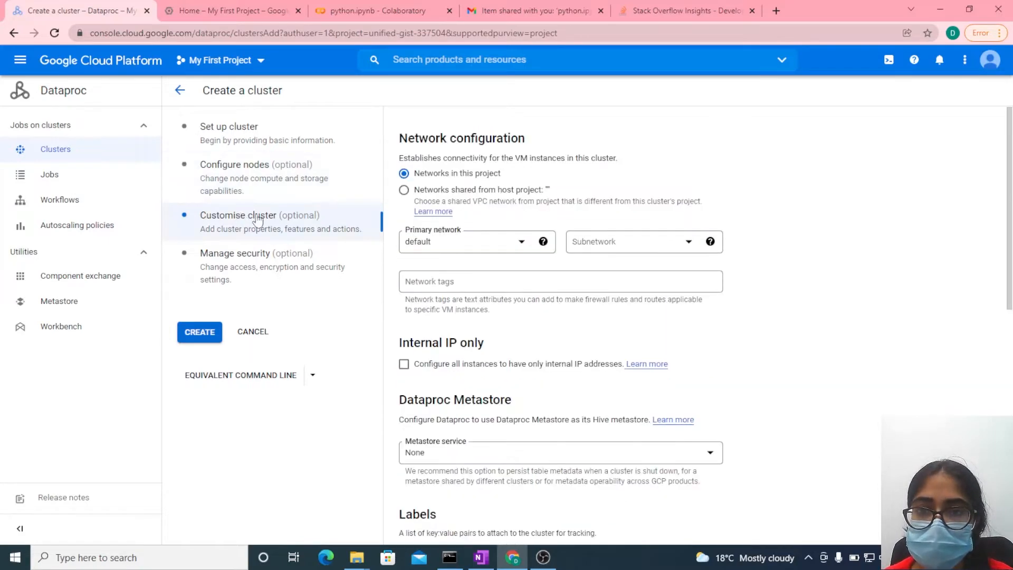
pyautogui.moveTo(608, 243); pyautogui.dragTo(611, 166)
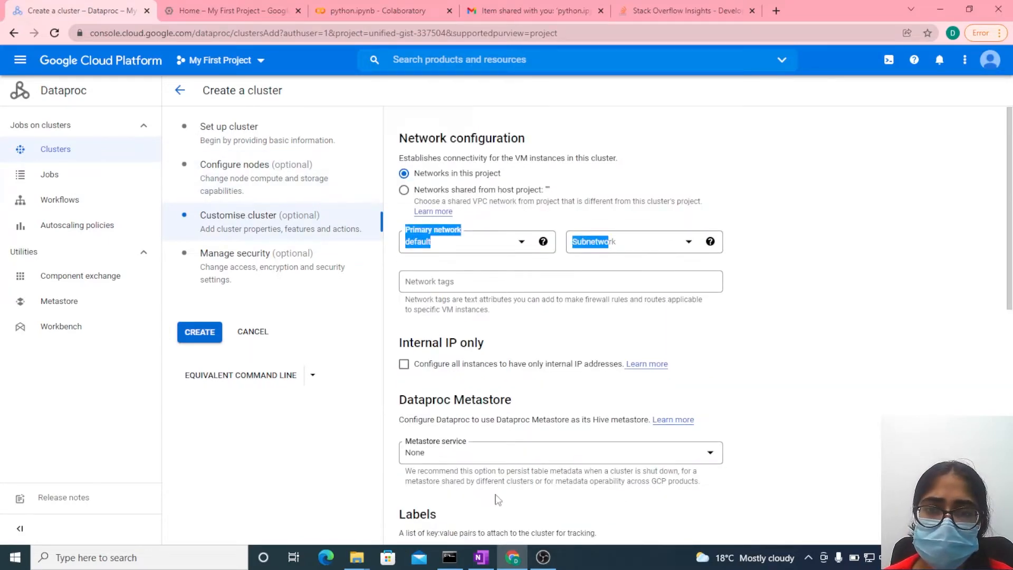
pyautogui.scroll(-10, 496, 493)
pyautogui.scroll(10, 496, 493)
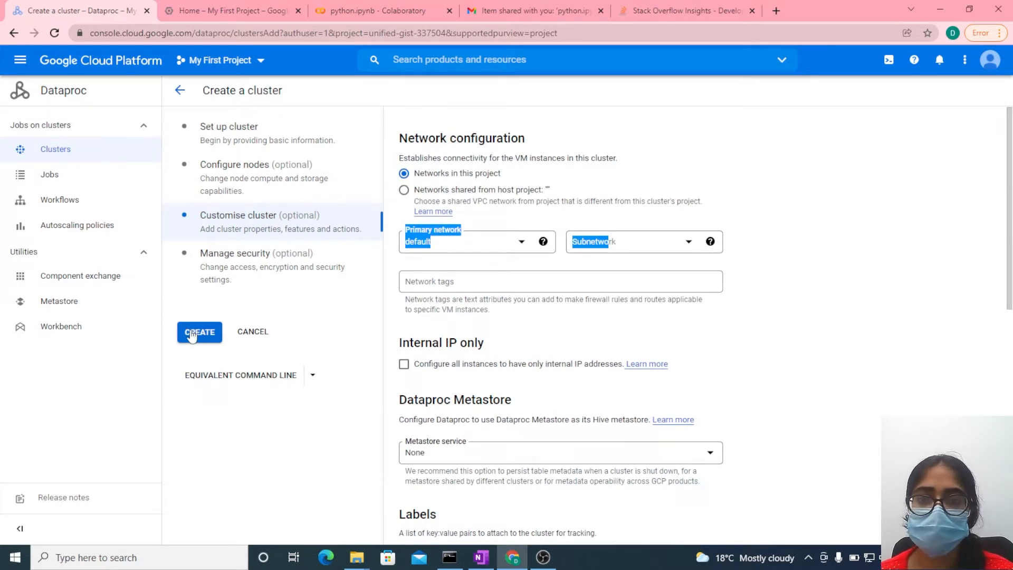
pyautogui.click(262, 521)
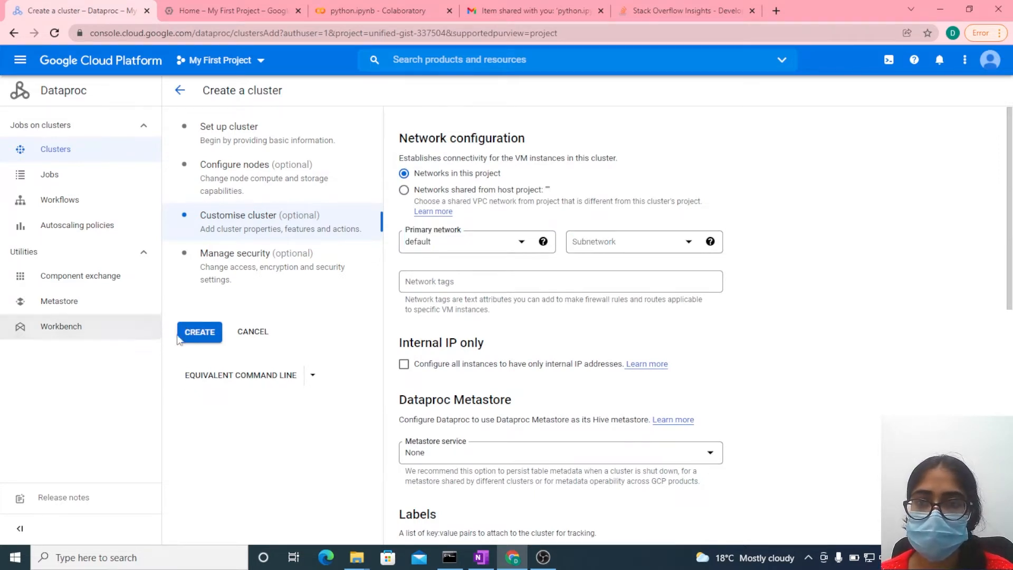
pyautogui.click(196, 332)
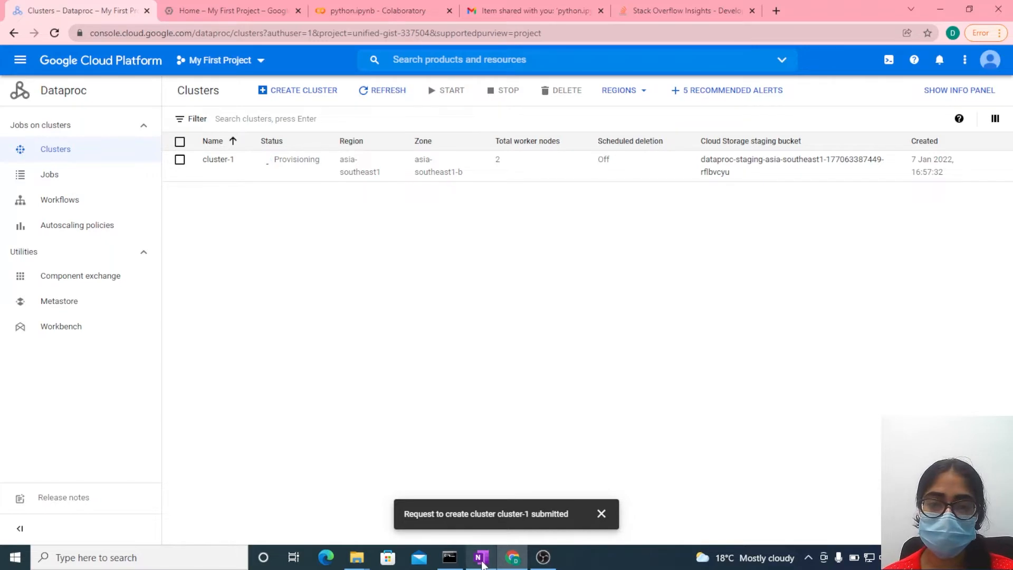
# - Switch to the OneNote notes and, with a multicoloured pen, tick off item 1 Cluster and double-underline Storage in item 2
pyautogui.click(458, 481)
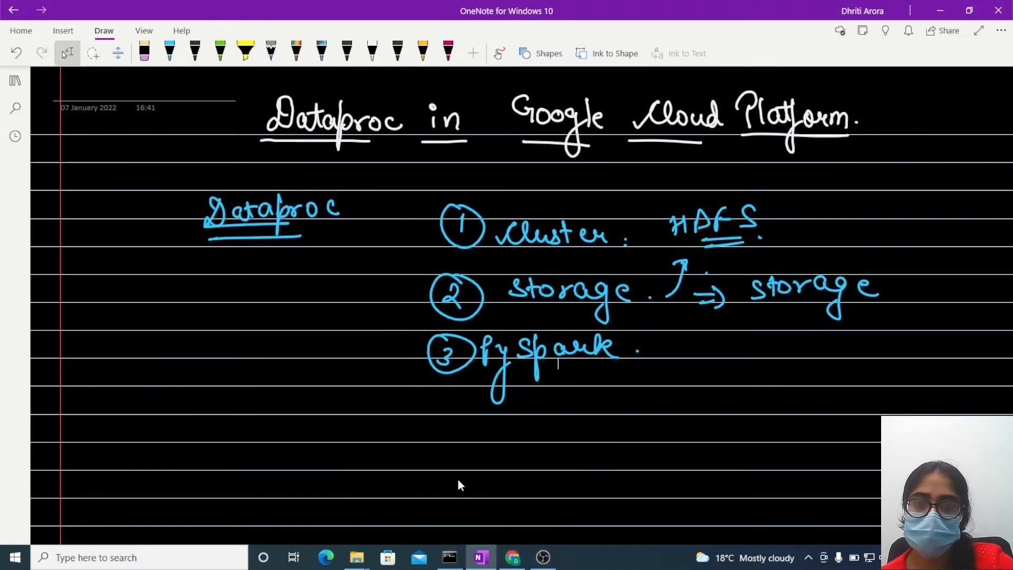
pyautogui.click(498, 53)
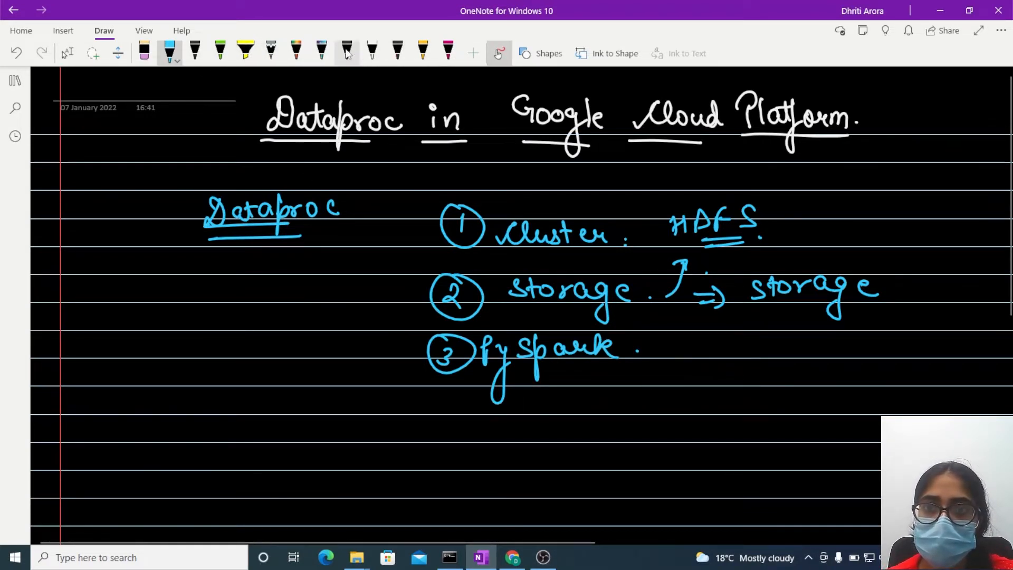
pyautogui.click(321, 52)
pyautogui.moveTo(377, 225); pyautogui.dragTo(448, 222)
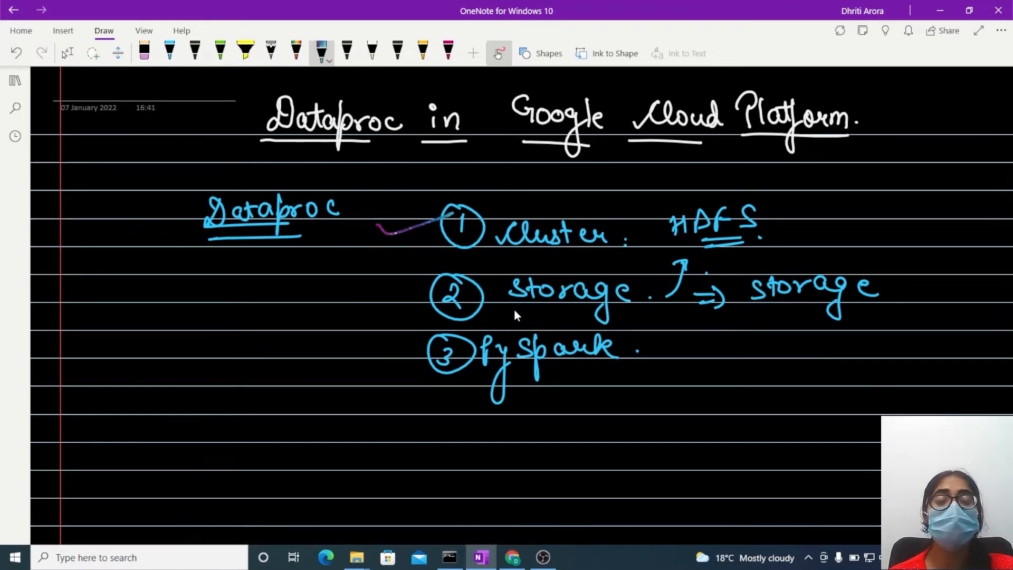
pyautogui.moveTo(507, 307); pyautogui.dragTo(583, 317)
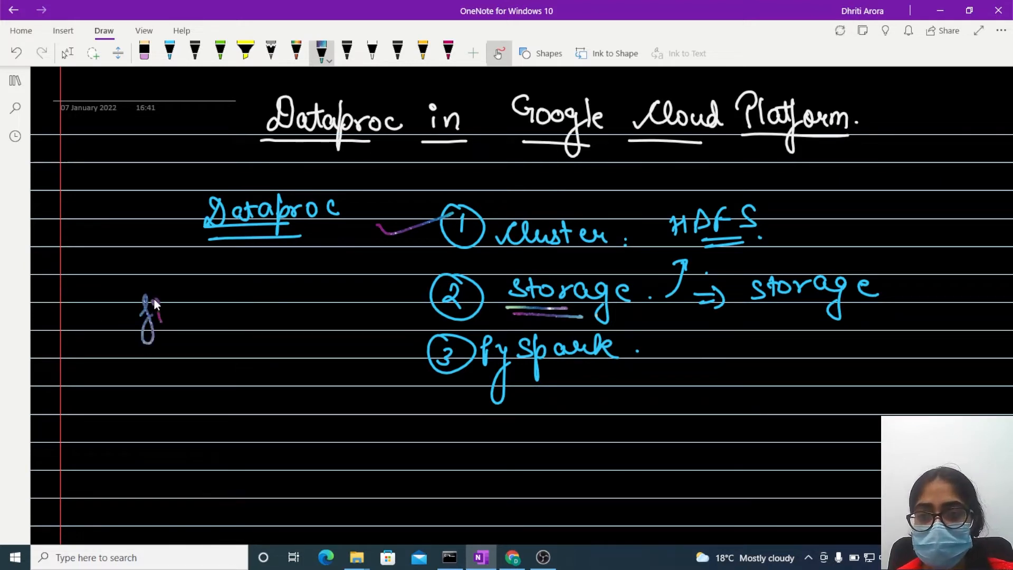
# - Handwrite "file" and "run" below the Dataproc heading and double-underline both words
pyautogui.moveTo(180, 309); pyautogui.dragTo(196, 311)
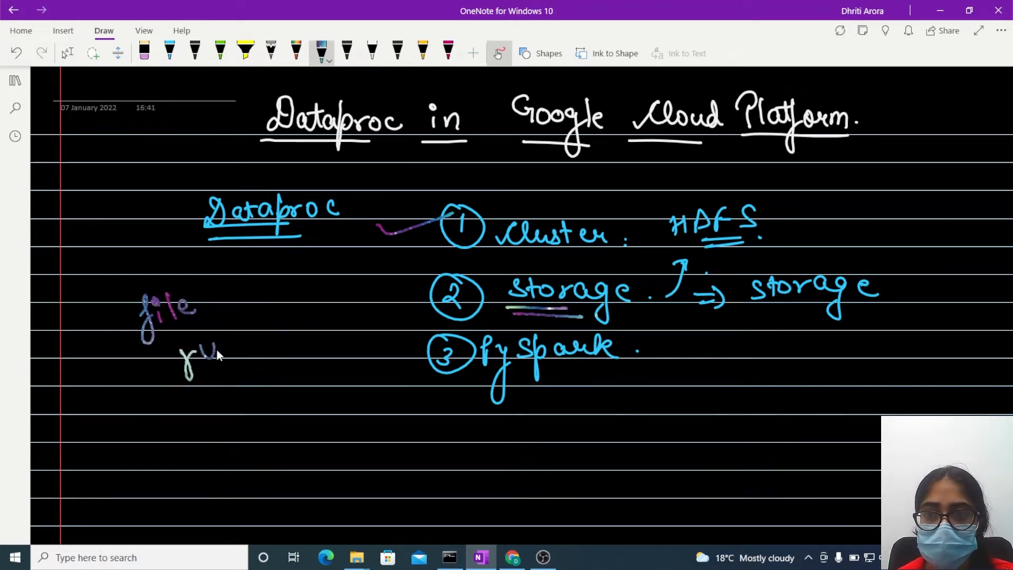
pyautogui.moveTo(189, 391); pyautogui.dragTo(260, 361)
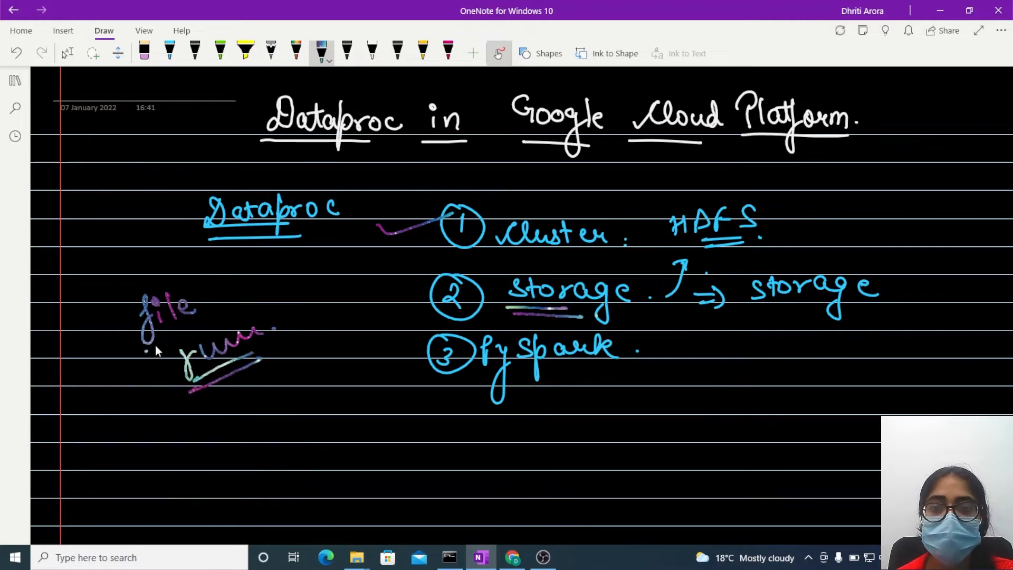
pyautogui.moveTo(145, 350); pyautogui.dragTo(192, 326)
pyautogui.moveTo(148, 361); pyautogui.dragTo(194, 339)
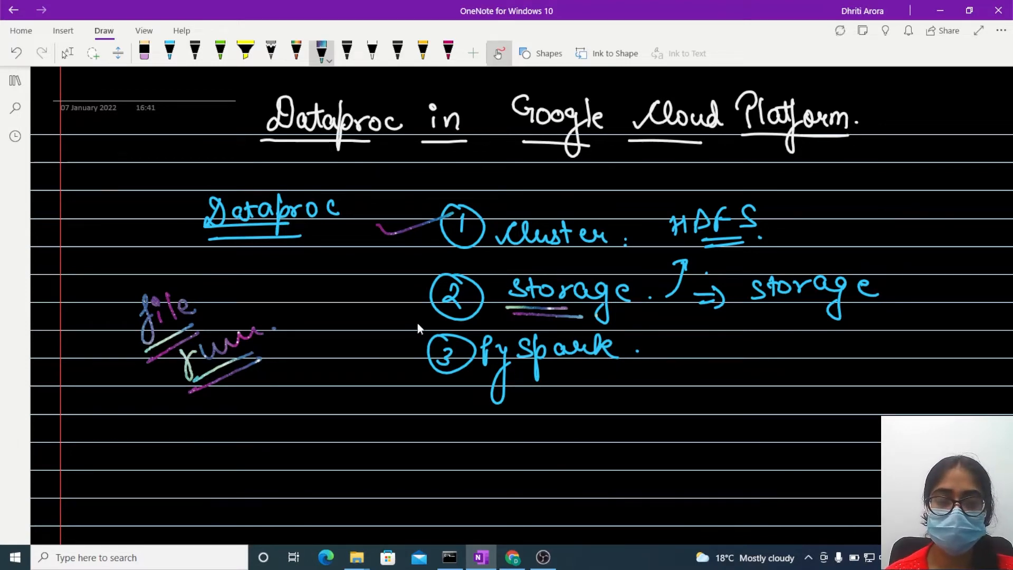
# - Switch to the Google Cloud console in Chrome and open the Cloud Storage bucket browser for My First Project
pyautogui.click(512, 557)
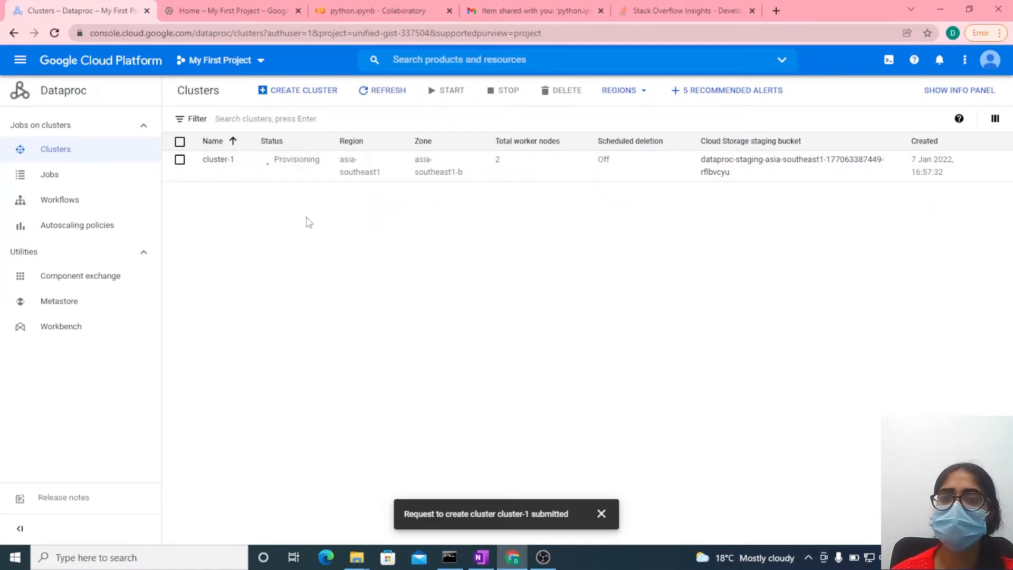
pyautogui.click(222, 8)
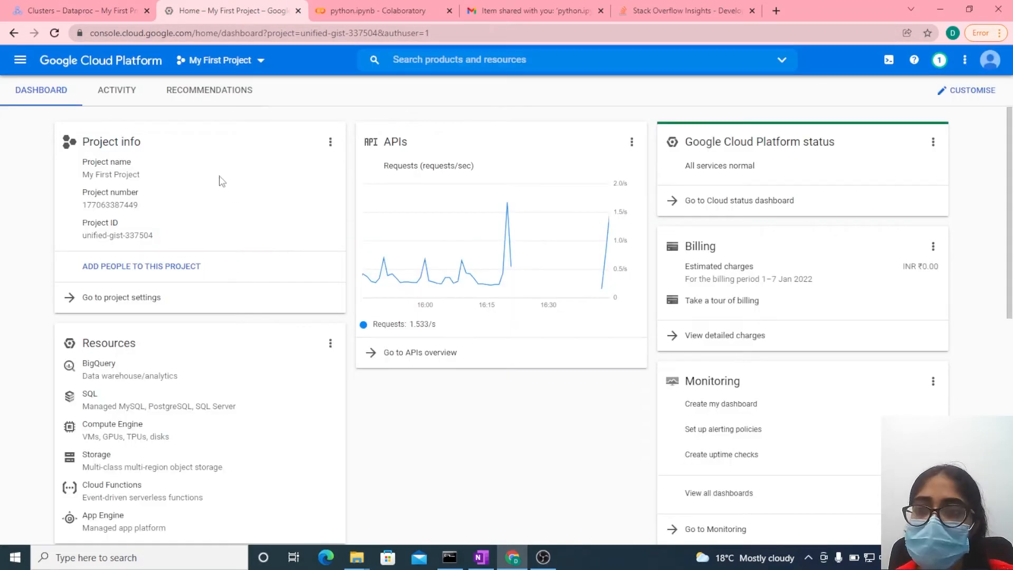
pyautogui.click(26, 65)
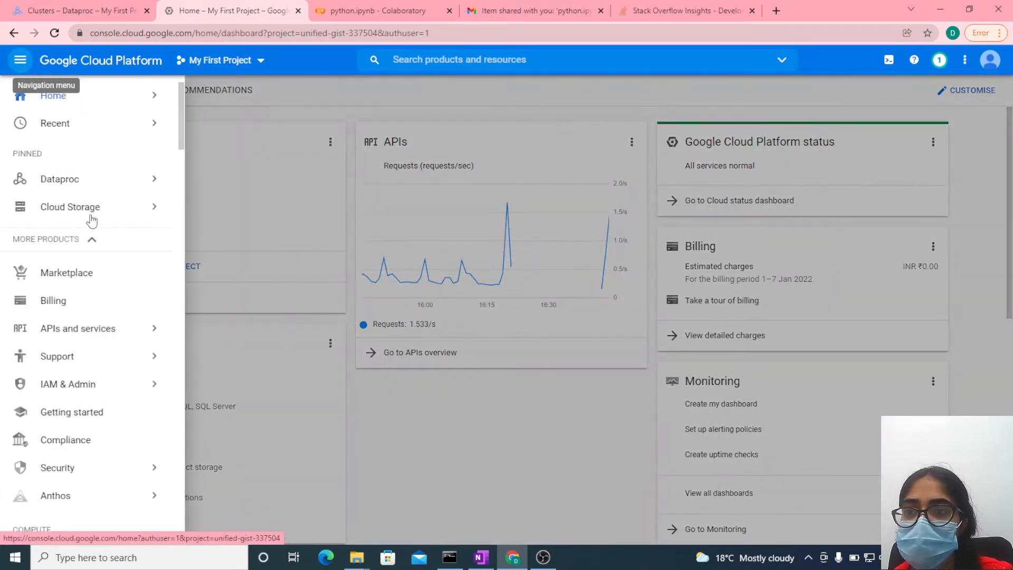
pyautogui.moveTo(95, 218)
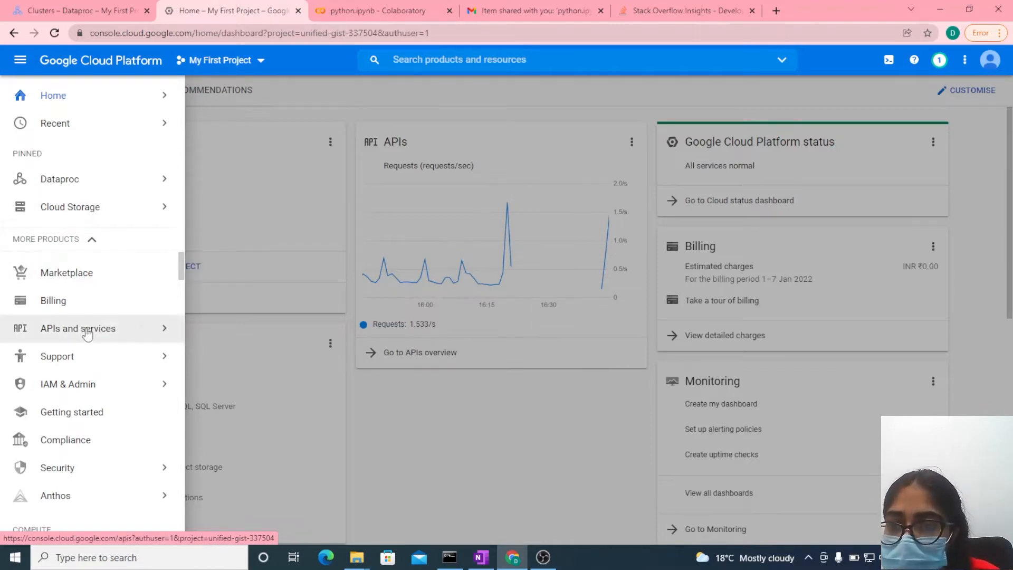
pyautogui.scroll(-5, 85, 306)
pyautogui.scroll(3, 87, 316)
pyautogui.scroll(-6, 88, 317)
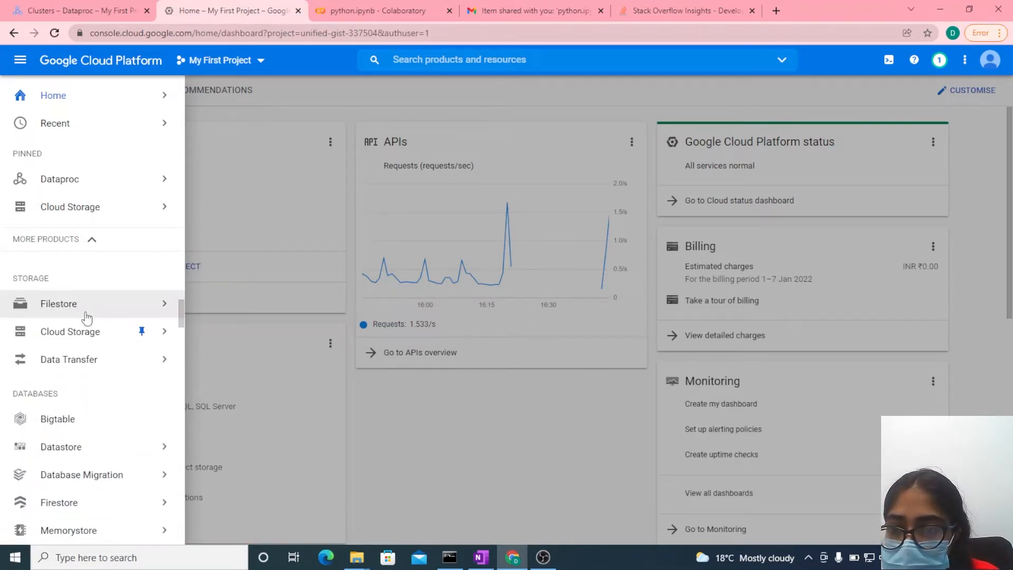
pyautogui.scroll(6, 87, 317)
pyautogui.scroll(2, 71, 391)
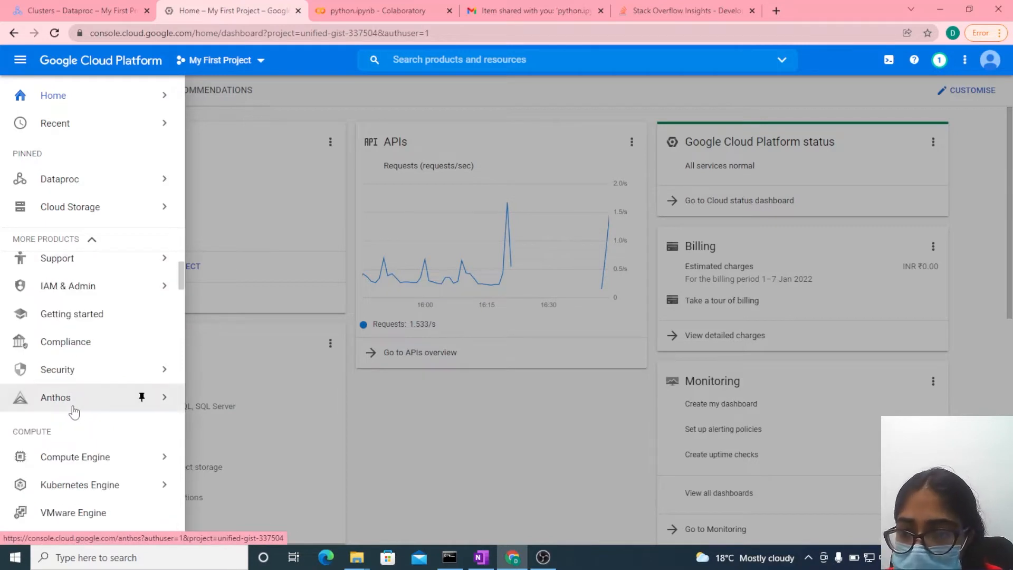
pyautogui.scroll(-4, 80, 327)
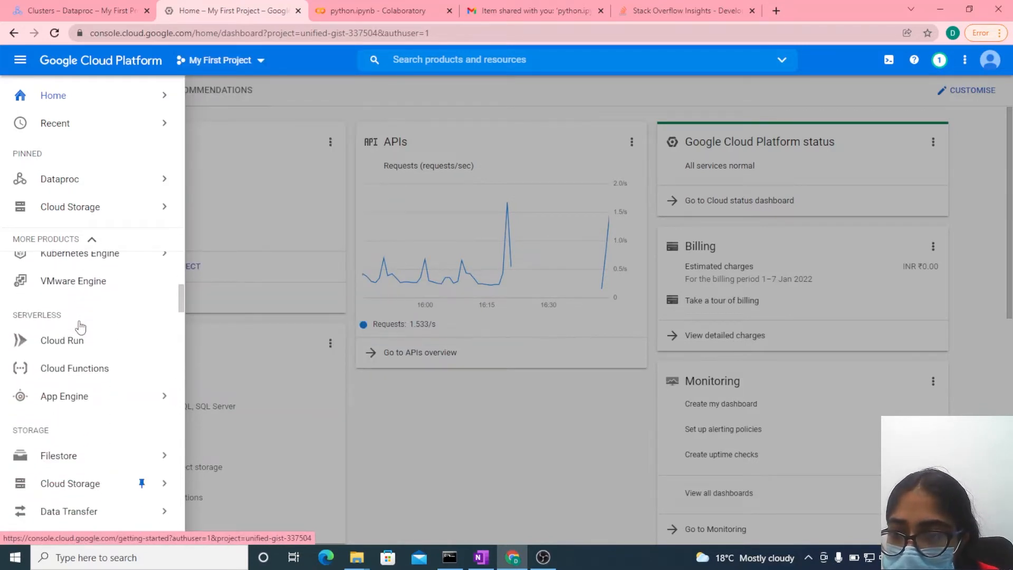
pyautogui.scroll(-4, 79, 328)
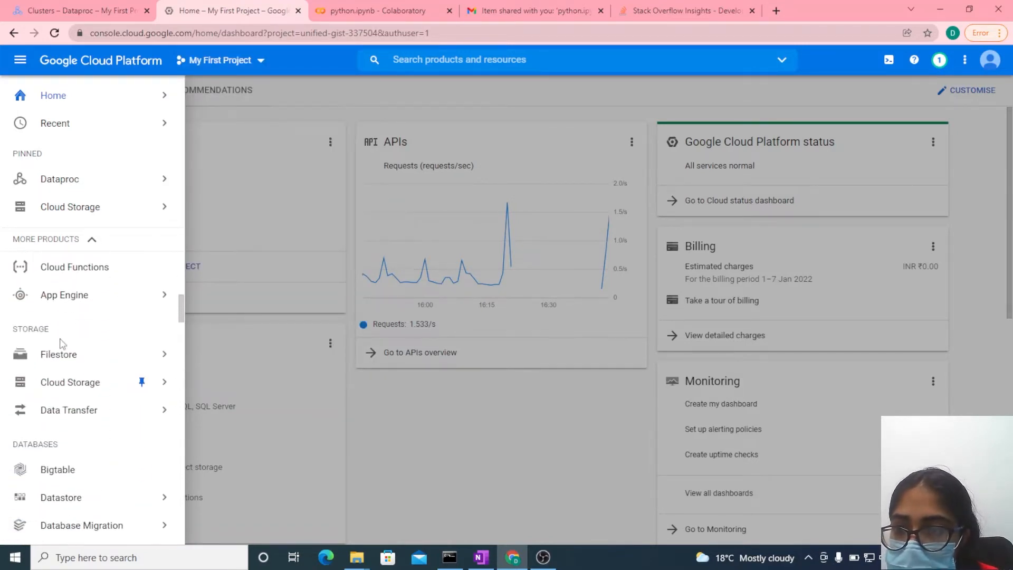
pyautogui.moveTo(64, 353)
pyautogui.moveTo(69, 386)
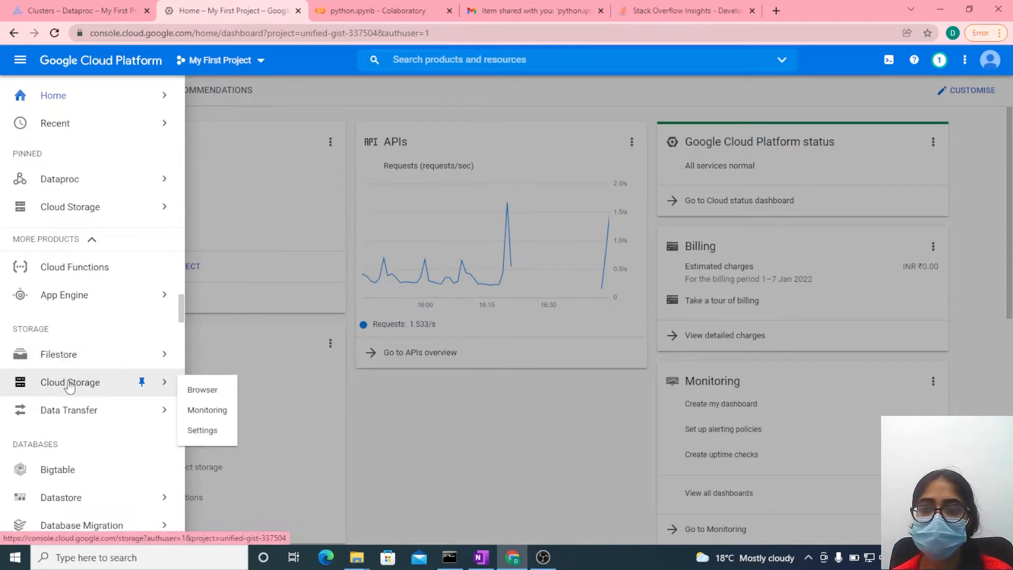
pyautogui.click(75, 384)
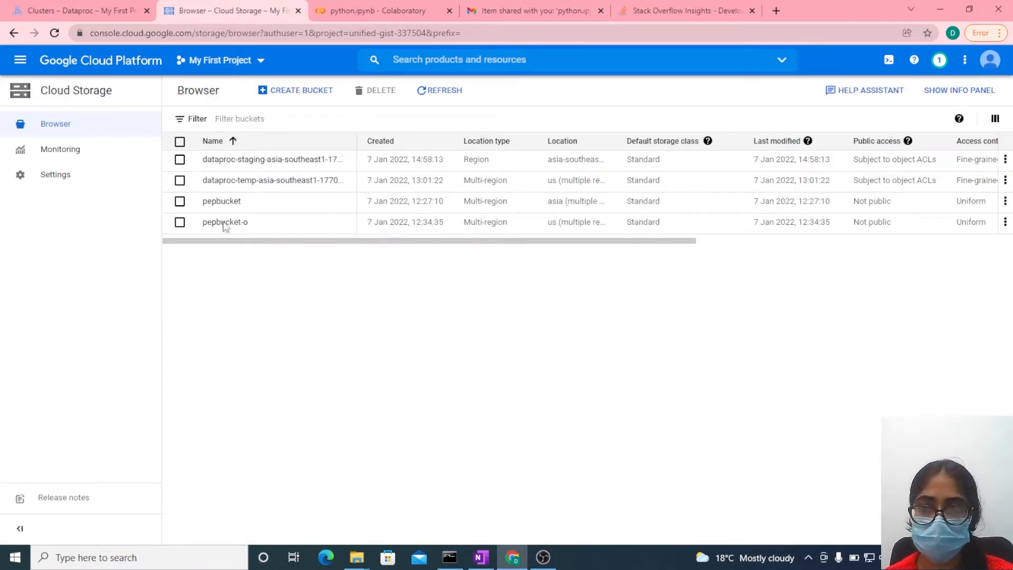
# - Permanently delete all four existing buckets, confirming with DELETE, and check the Dataproc cluster list before returning to Cloud Storage
pyautogui.click(180, 159)
pyautogui.click(179, 180)
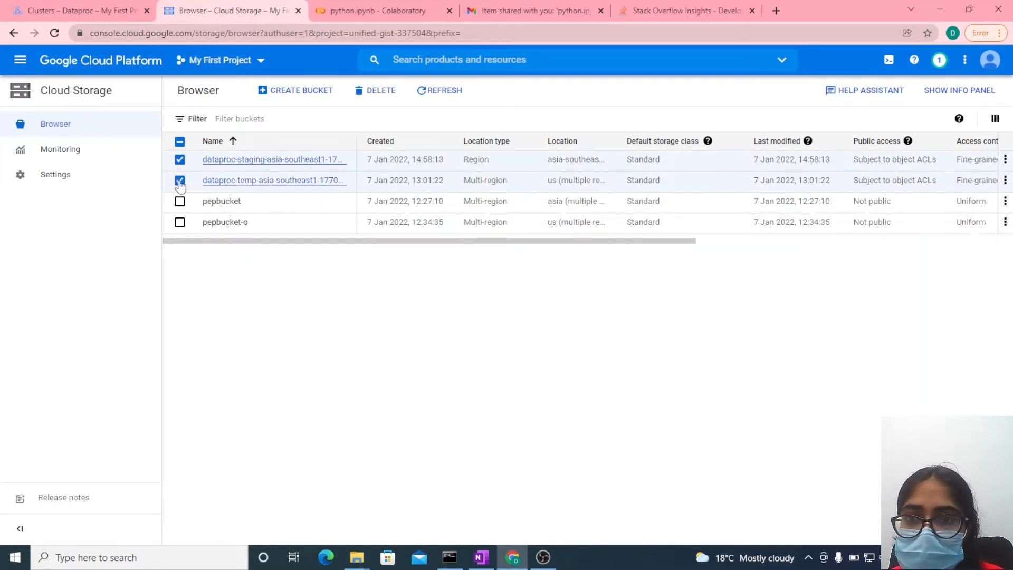
pyautogui.click(180, 202)
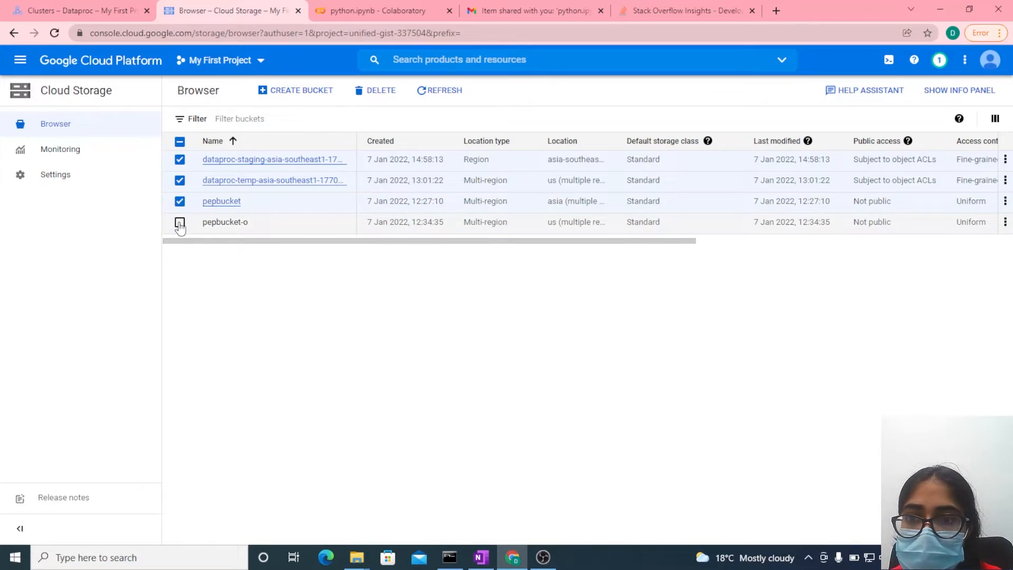
pyautogui.click(180, 223)
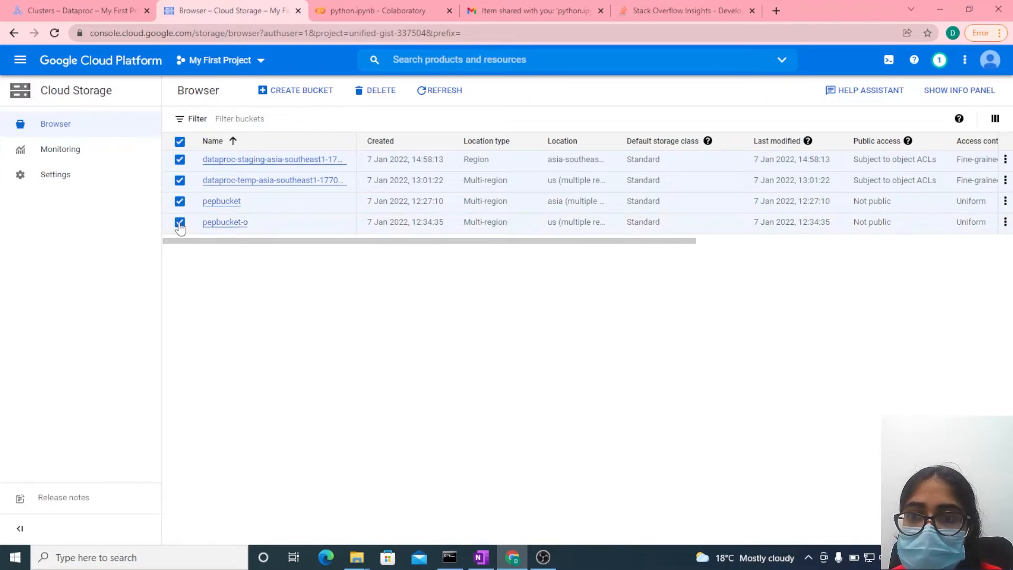
pyautogui.click(372, 91)
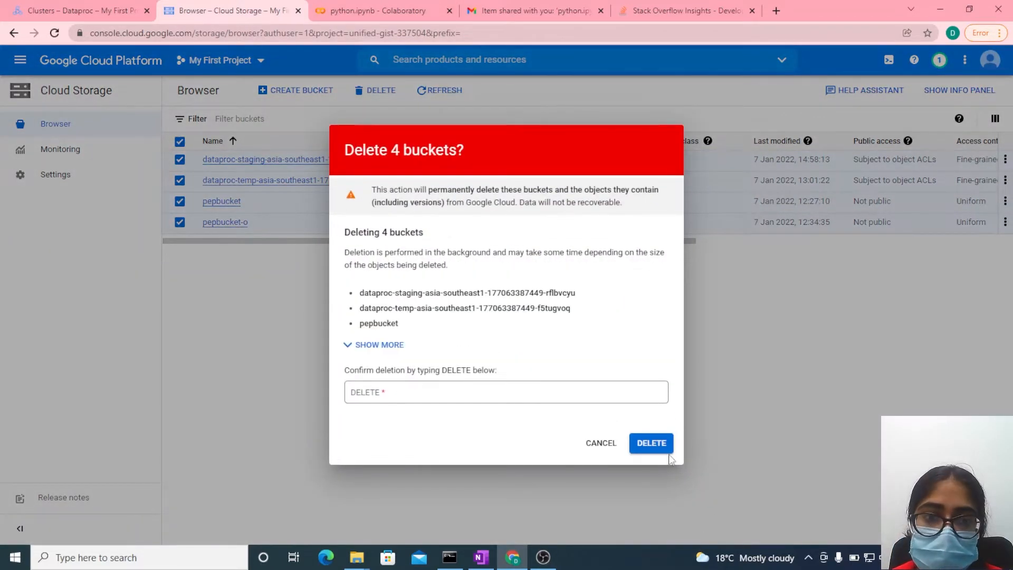
pyautogui.click(379, 392)
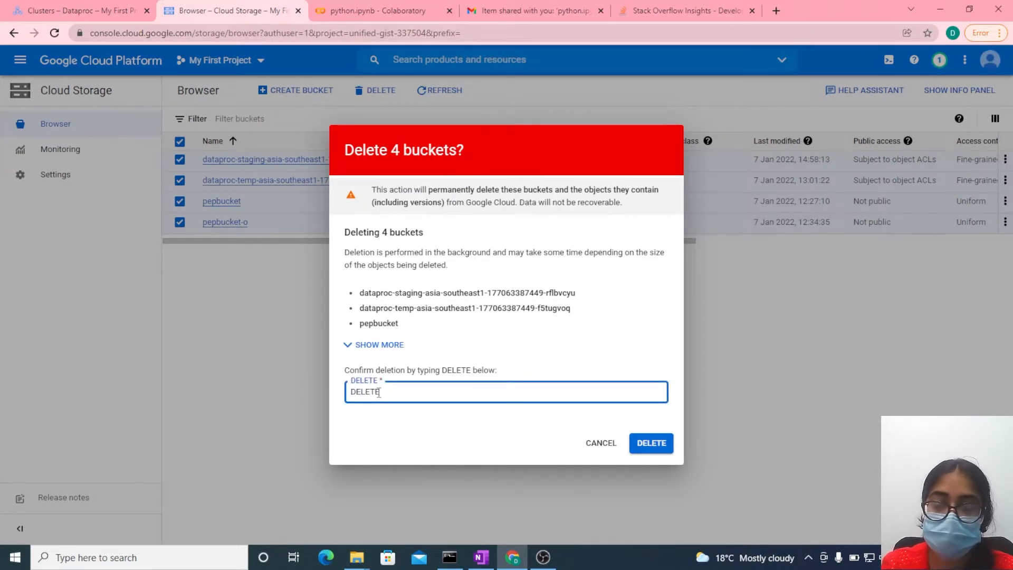
pyautogui.click(657, 446)
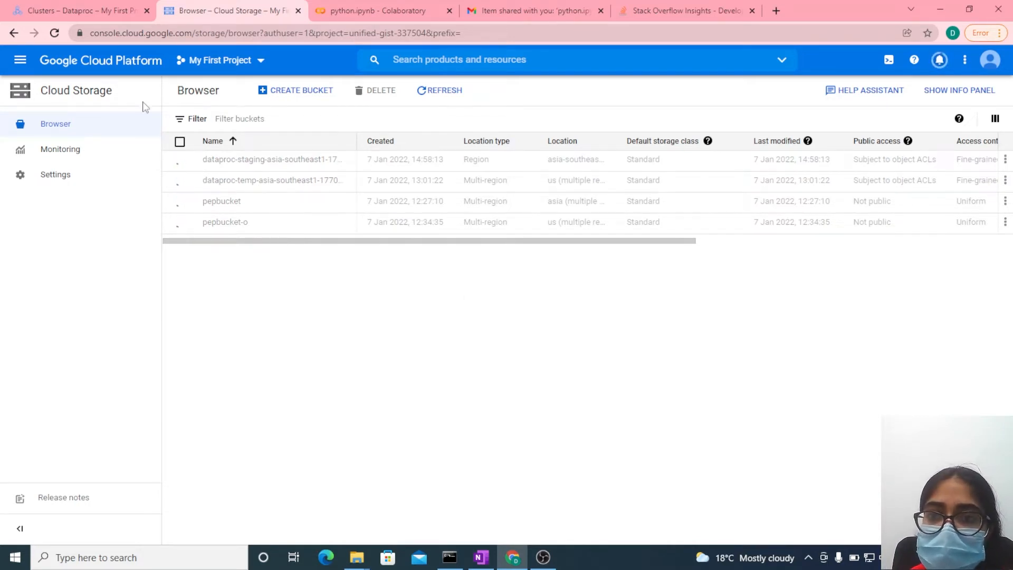
pyautogui.click(56, 6)
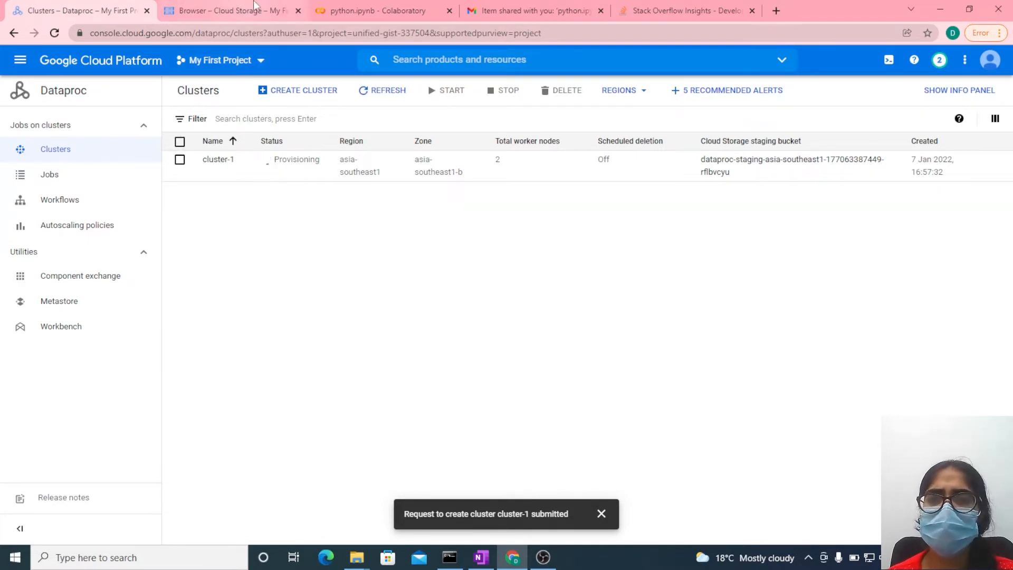
pyautogui.click(234, 12)
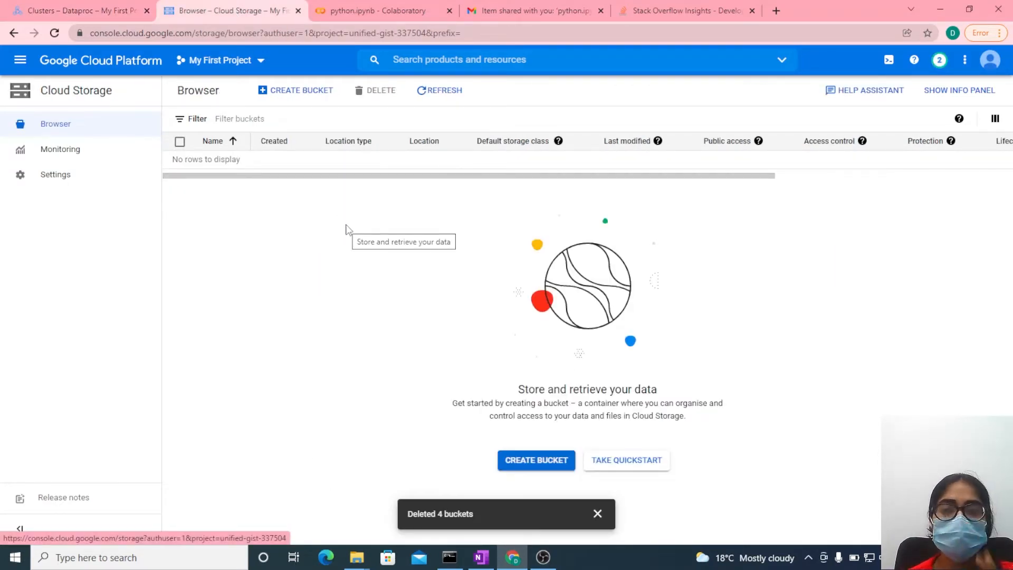
# - Start creating a new Cloud Storage bucket, name it pepbucket-i and continue to the data location settings
pyautogui.click(296, 94)
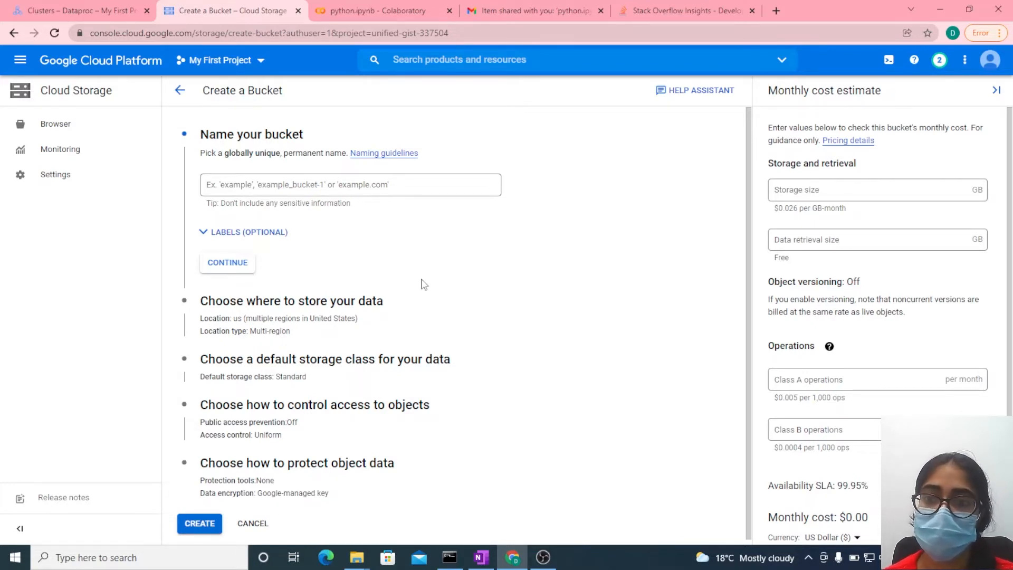
pyautogui.click(298, 190)
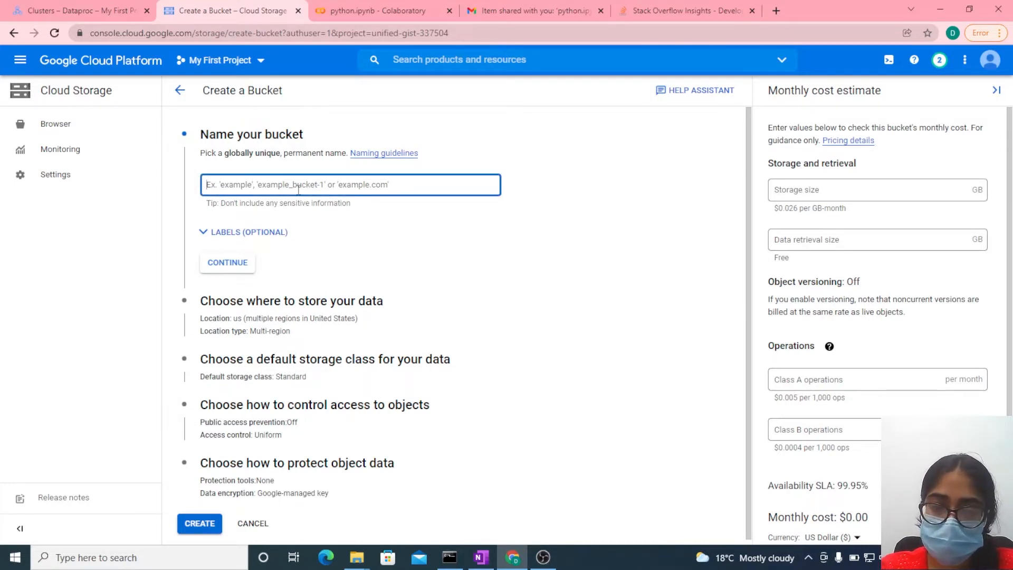
pyautogui.write('PE')
pyautogui.press('BackSpace')
pyautogui.press('BackSpace')
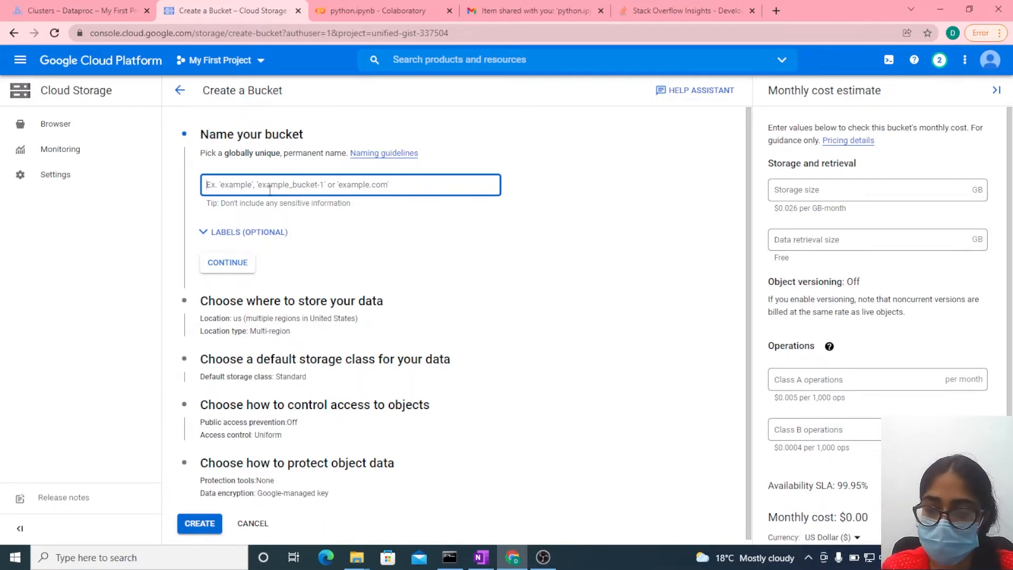
pyautogui.write('pepbuck')
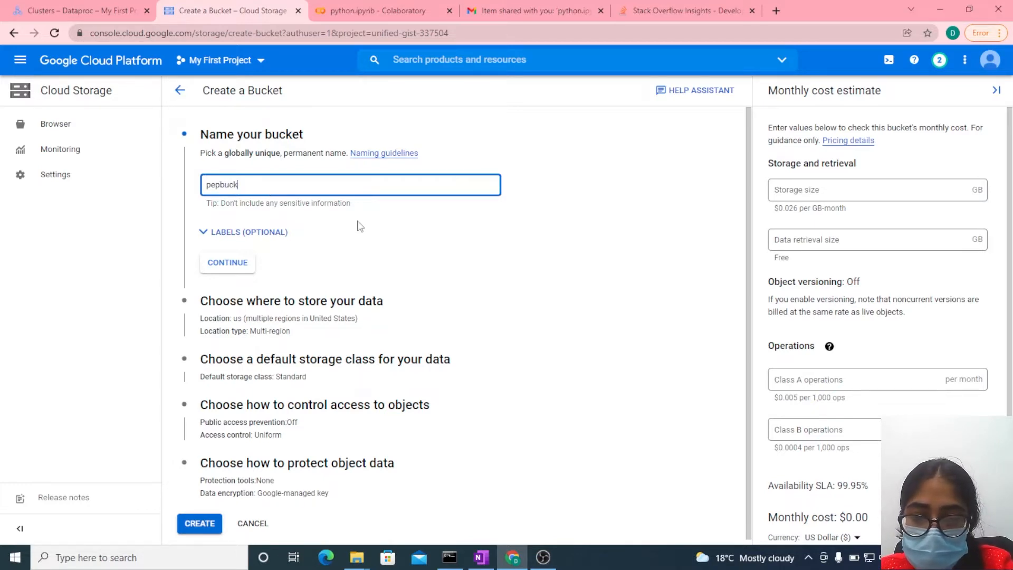
pyautogui.write('t-i')
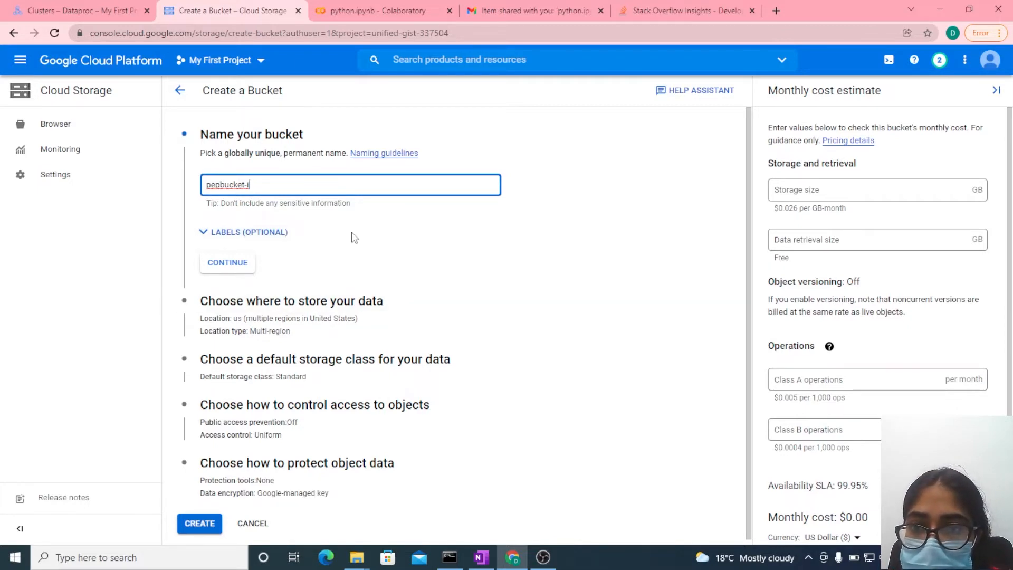
pyautogui.scroll(-1, 353, 237)
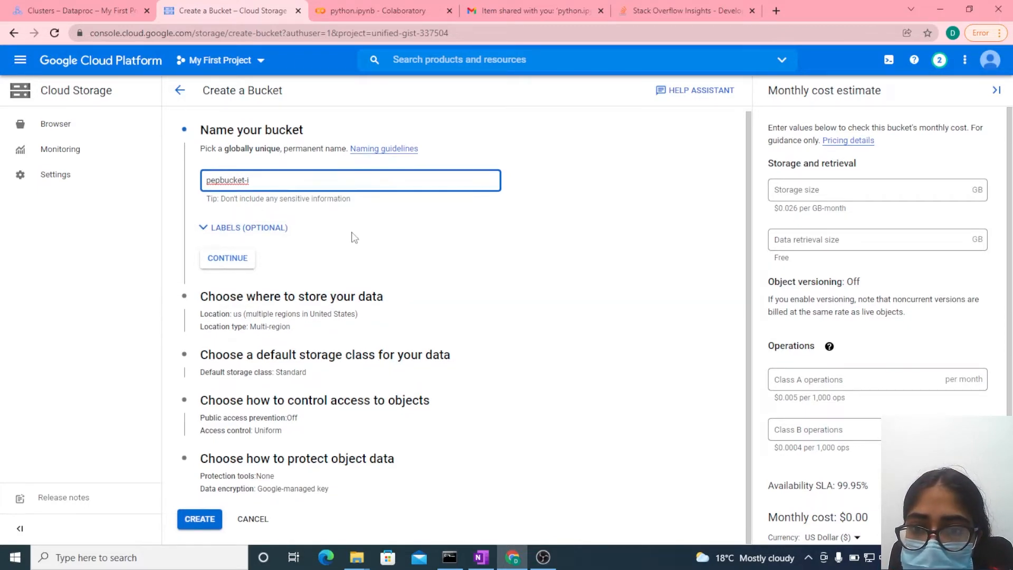
pyautogui.click(229, 260)
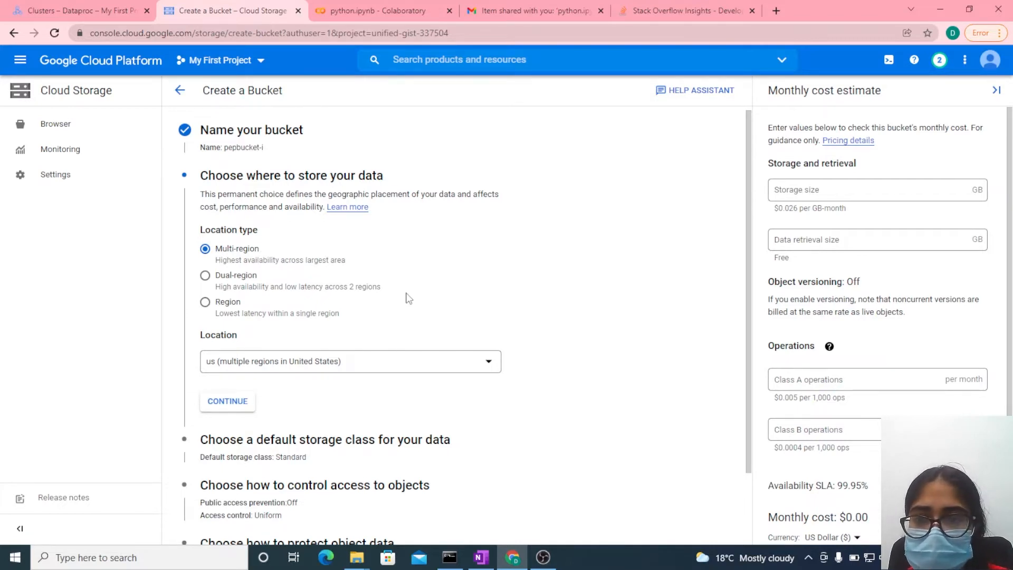
# - Set the bucket's multi-region location to asia (multiple regions in Asia) and continue to the storage class settings
pyautogui.click(376, 365)
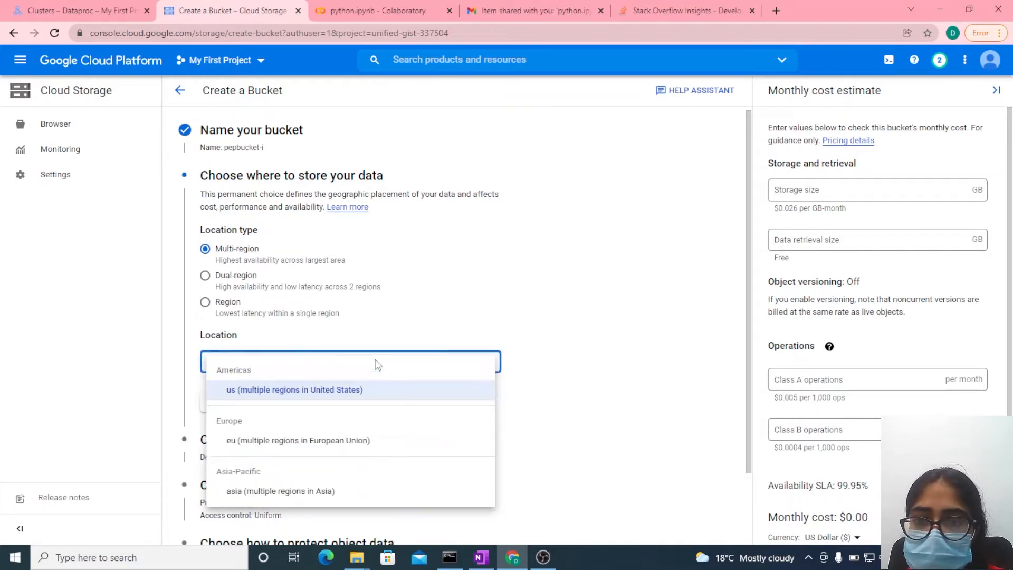
pyautogui.click(324, 394)
pyautogui.click(299, 364)
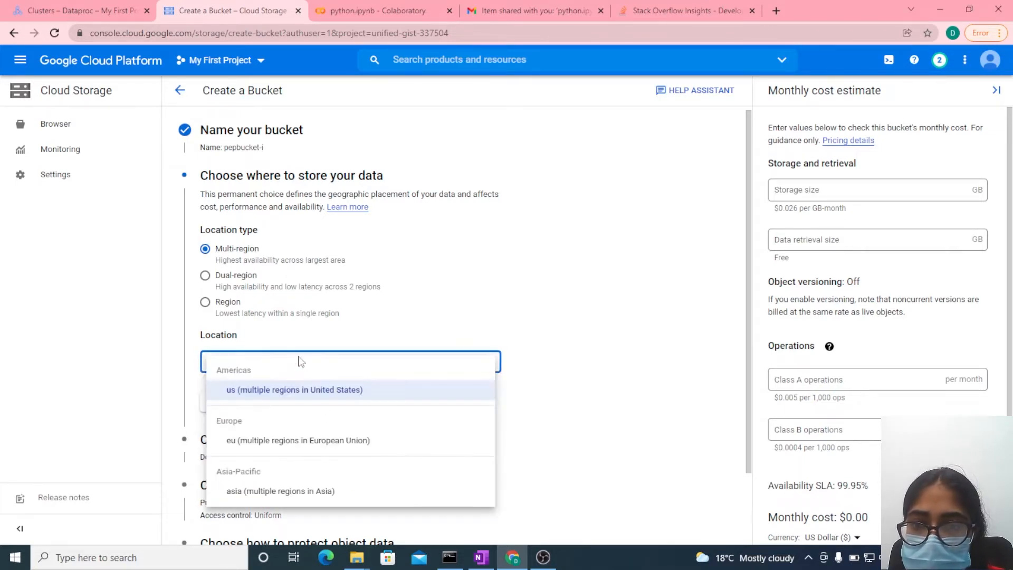
pyautogui.click(255, 493)
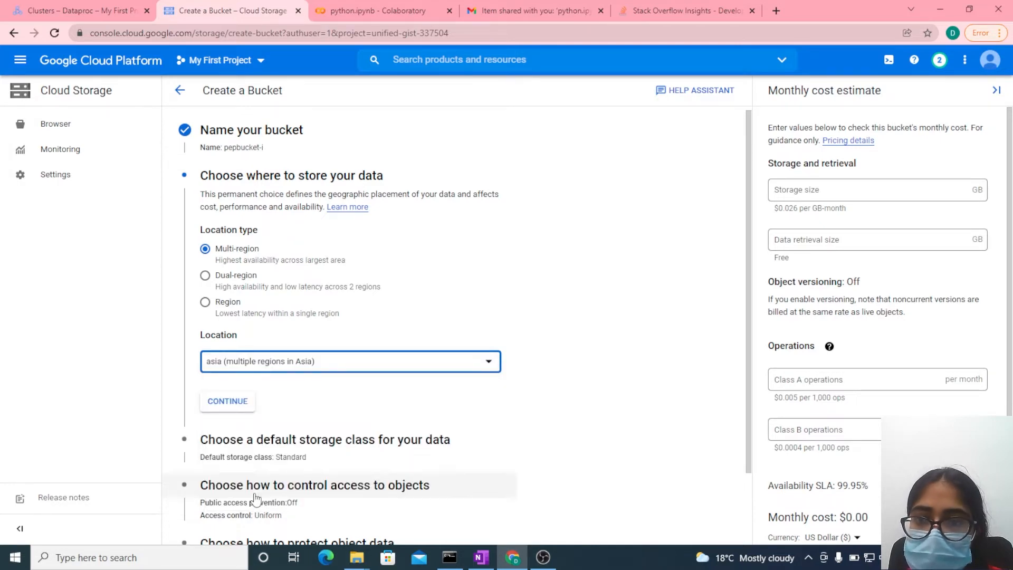
pyautogui.click(227, 400)
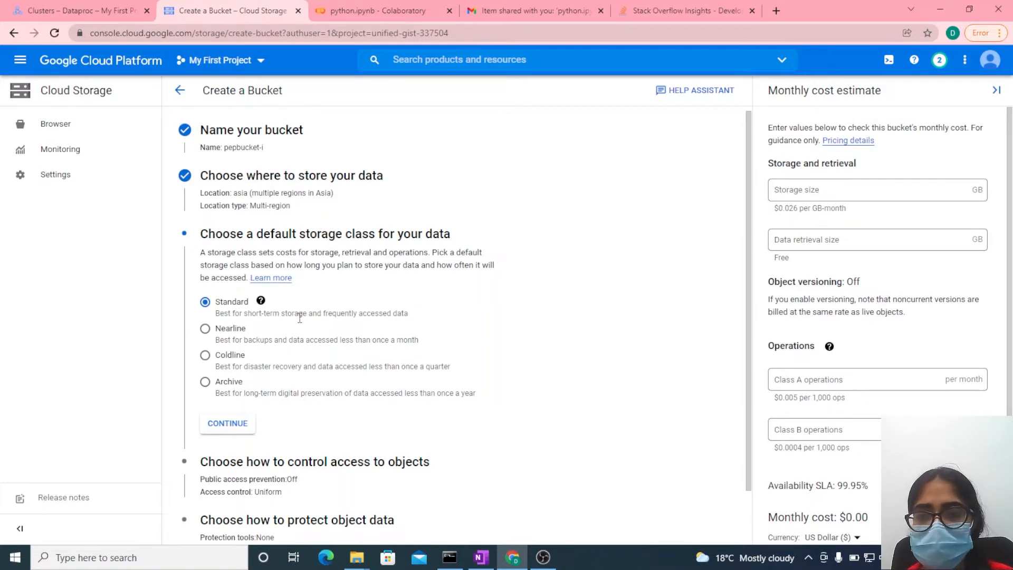
# - Keep the Standard storage class, Uniform access control and no protection tools, and create the bucket
pyautogui.scroll(-2, 299, 317)
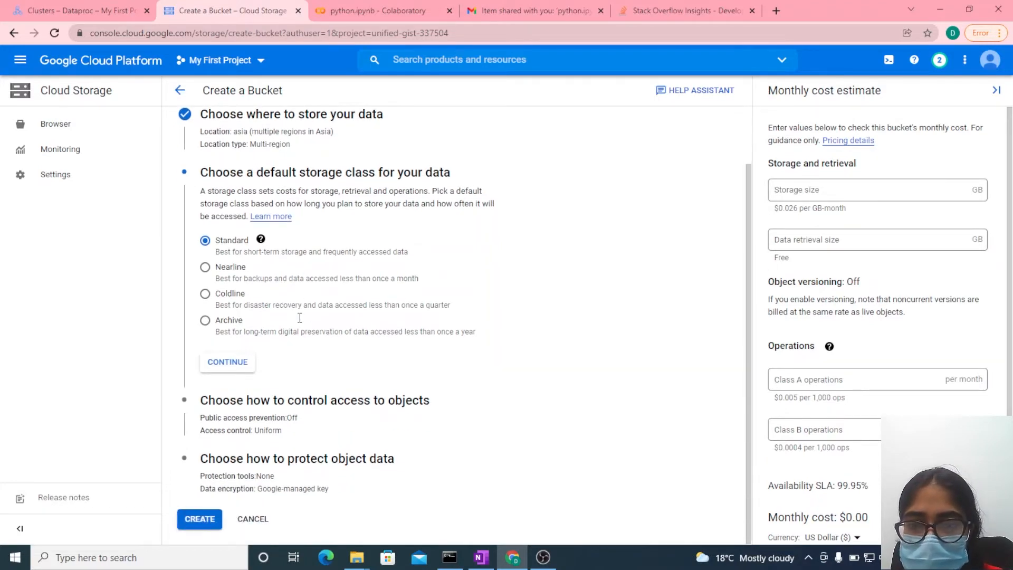
pyautogui.click(213, 370)
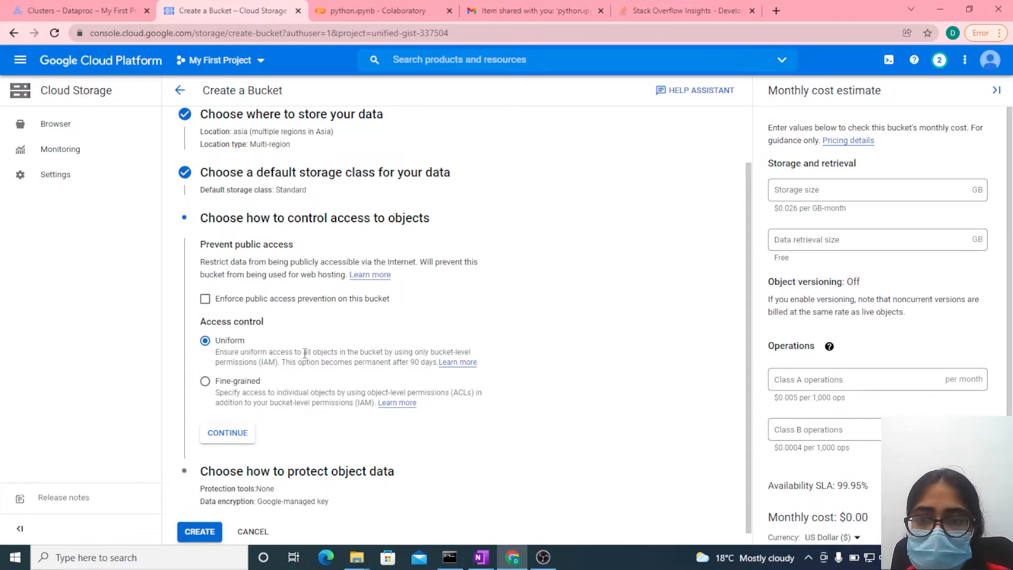
pyautogui.click(234, 435)
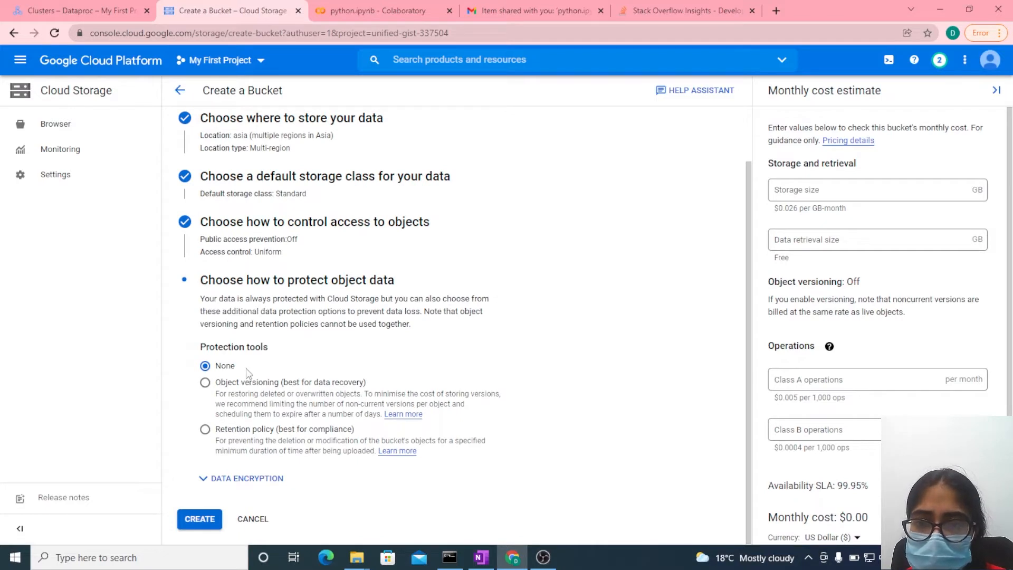
pyautogui.click(198, 519)
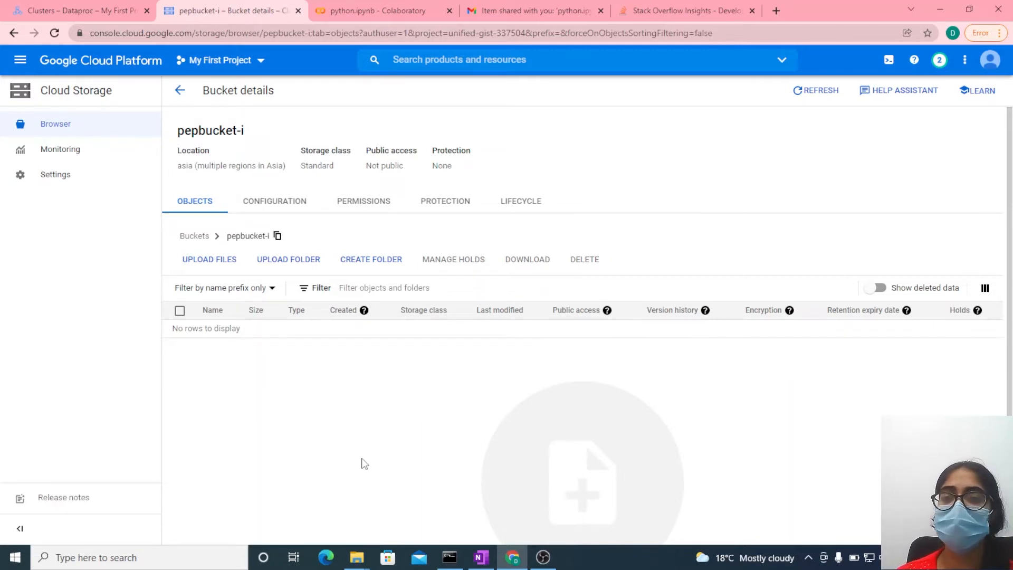
# - Return to the Dataproc cluster list and open the details of cluster-1
pyautogui.click(48, 6)
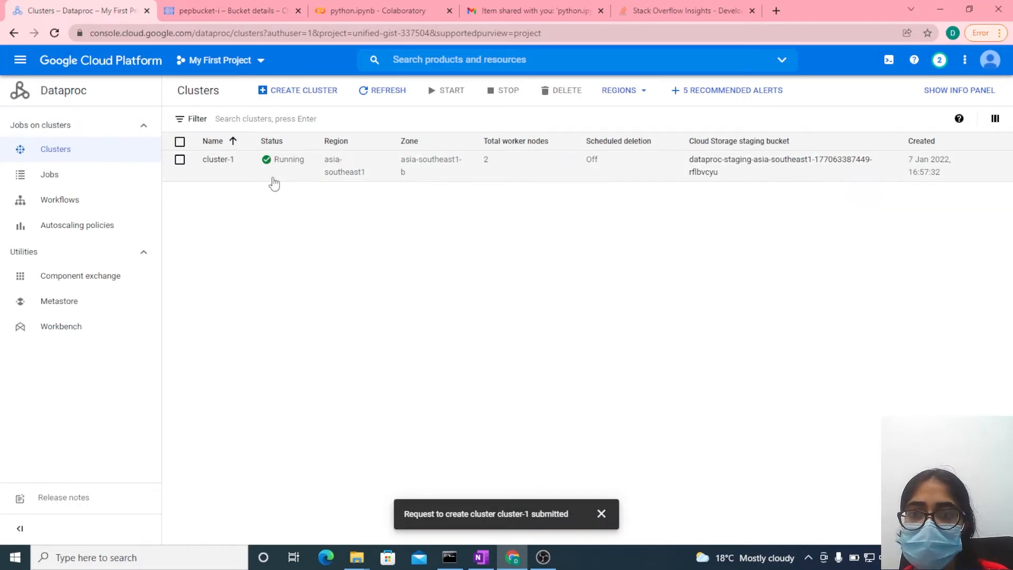
pyautogui.click(224, 160)
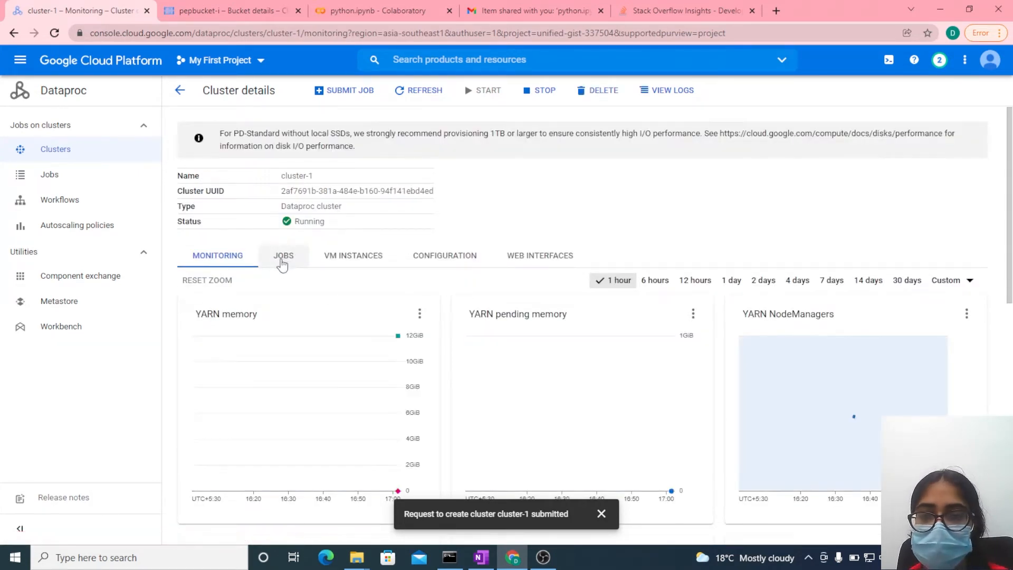
# - Examine cluster-1's jobs, VM instances, configuration including worker node disks, web interfaces and monitoring charts
pyautogui.click(284, 263)
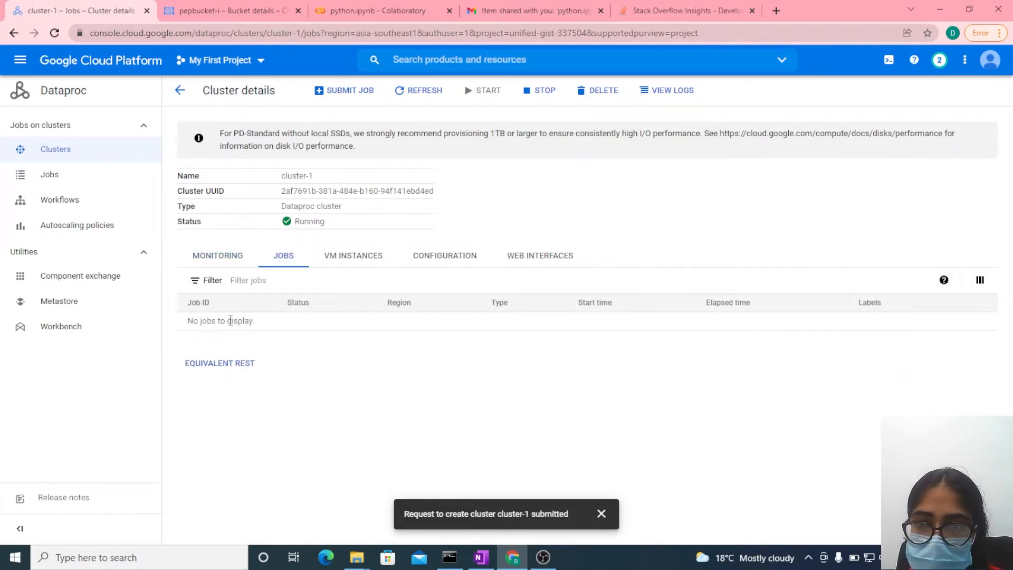
pyautogui.click(352, 258)
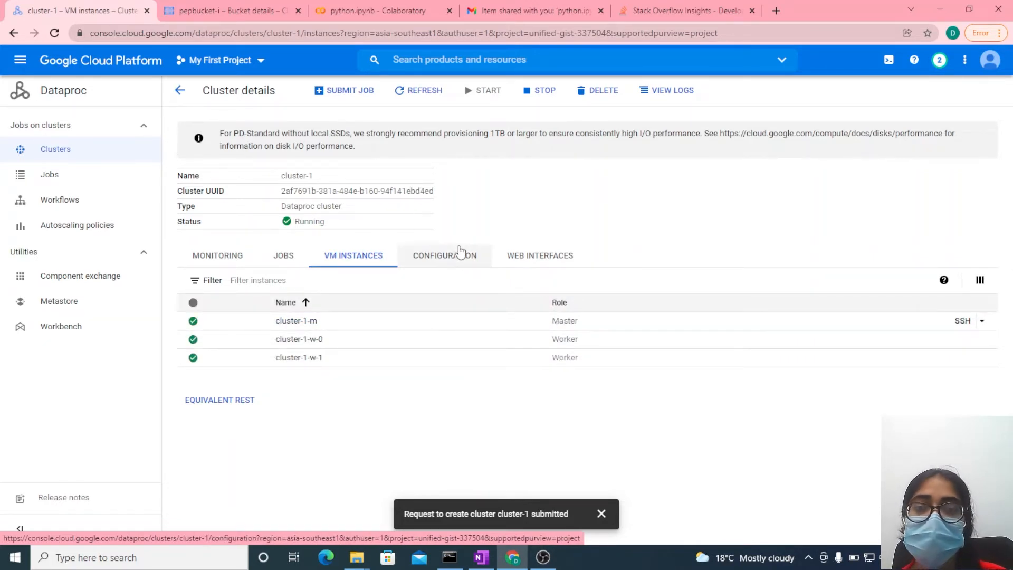
pyautogui.click(459, 251)
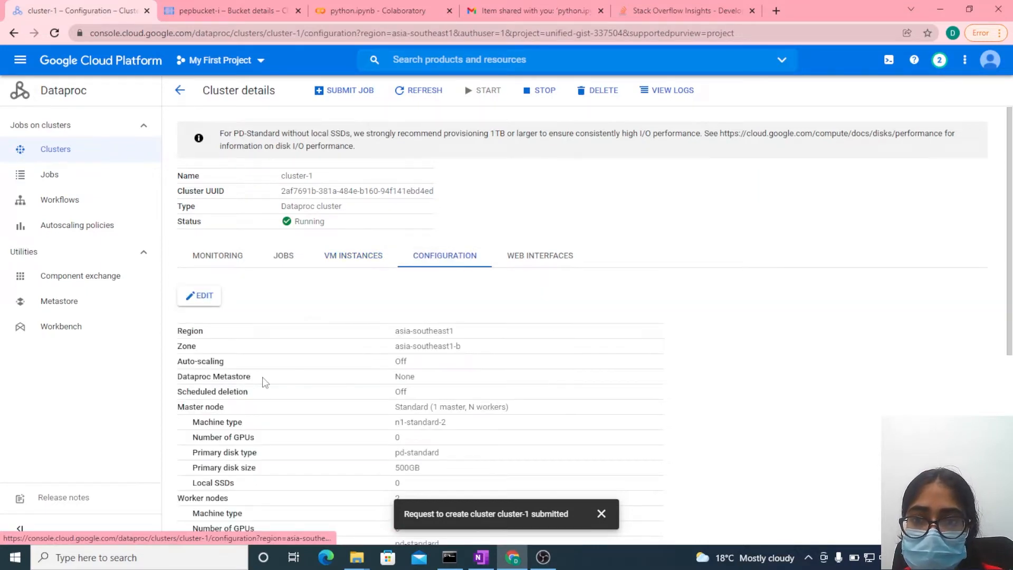
pyautogui.scroll(-5, 256, 376)
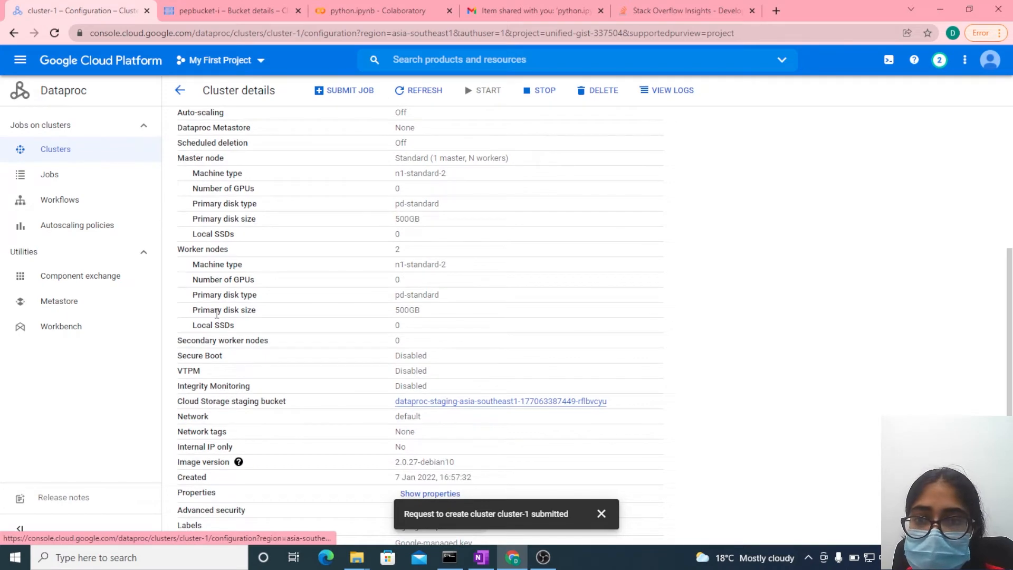
pyautogui.moveTo(217, 314); pyautogui.dragTo(528, 327)
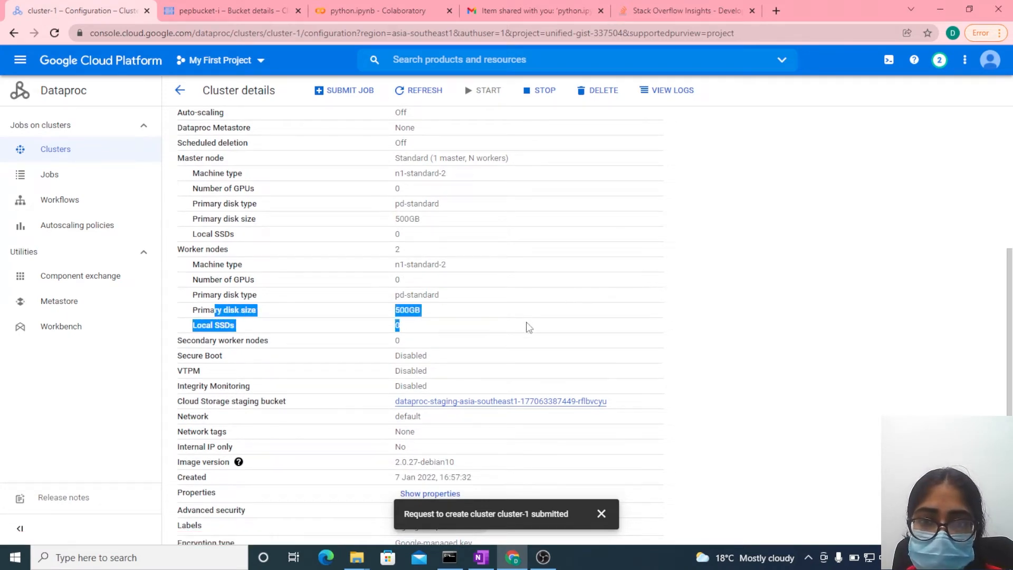
pyautogui.click(528, 327)
pyautogui.scroll(5, 528, 327)
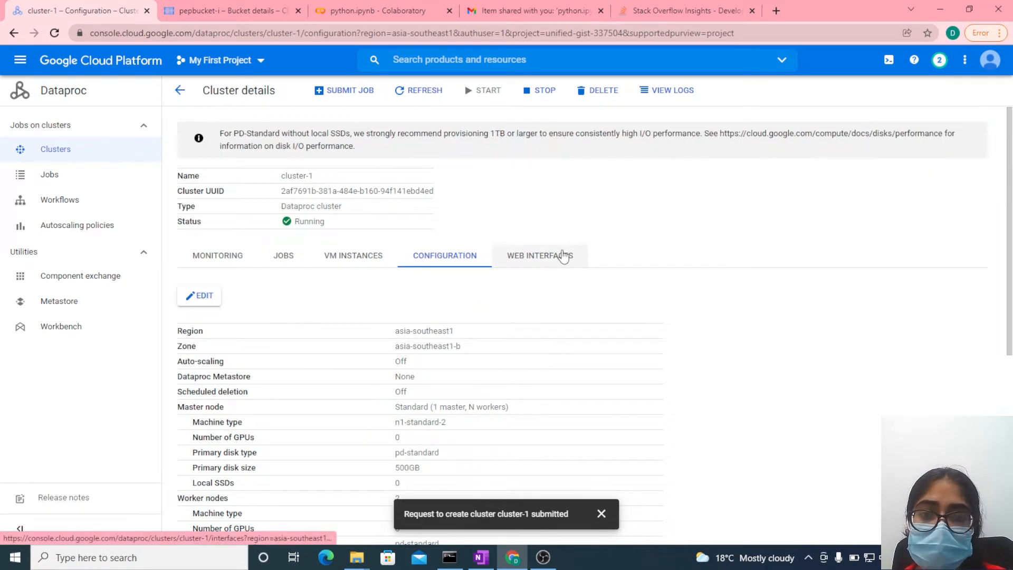
pyautogui.click(544, 260)
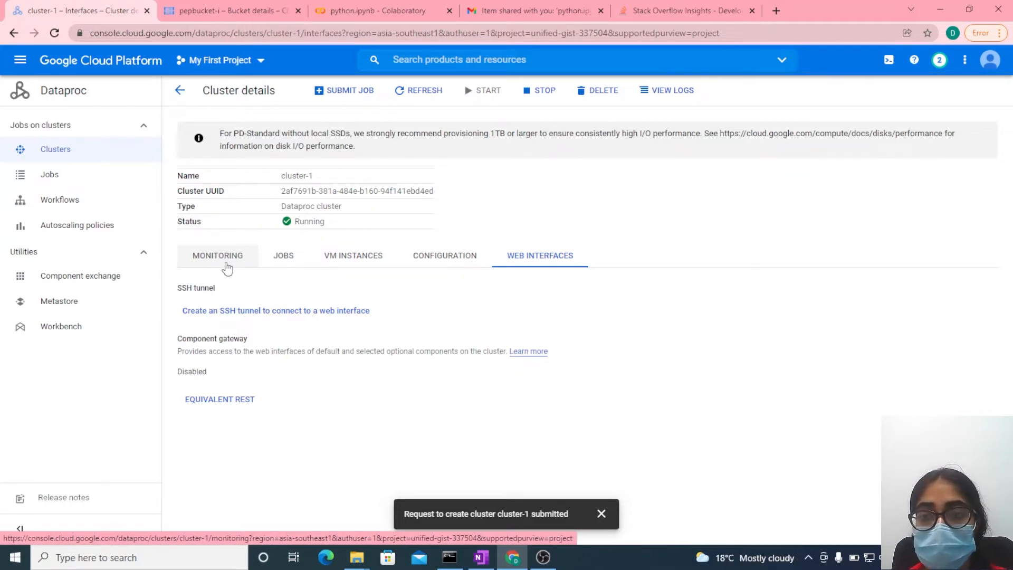
pyautogui.click(224, 260)
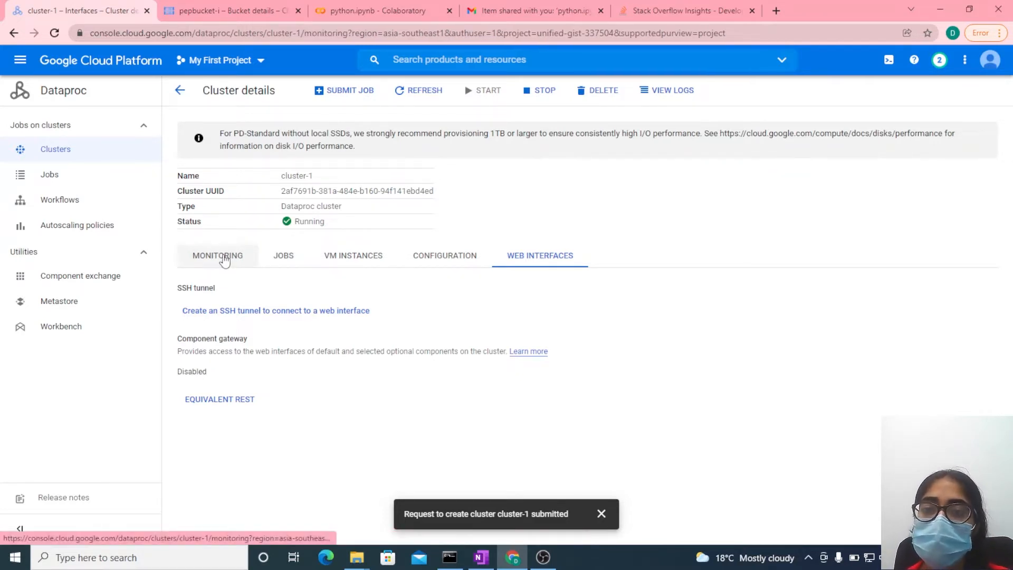
# - Return to the Cloud Storage bucket list, start a second bucket named pepbucket-o and continue to its data location settings
pyautogui.click(211, 10)
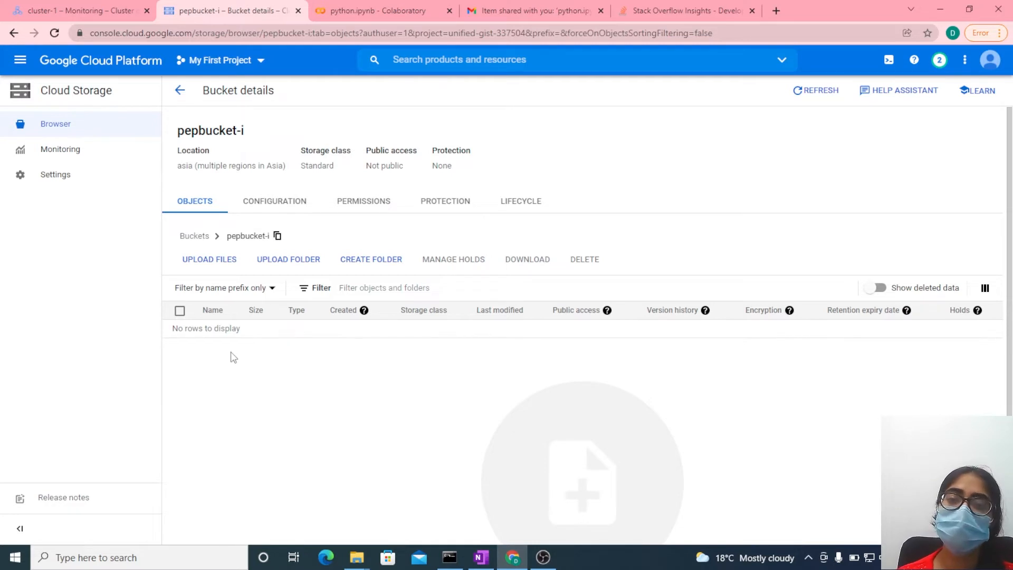
pyautogui.click(178, 97)
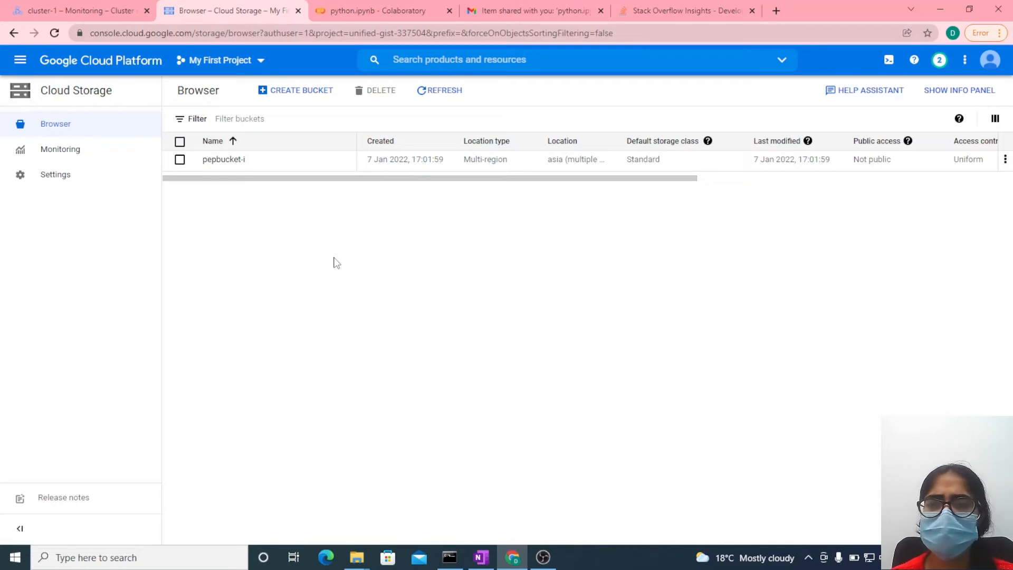
pyautogui.click(292, 91)
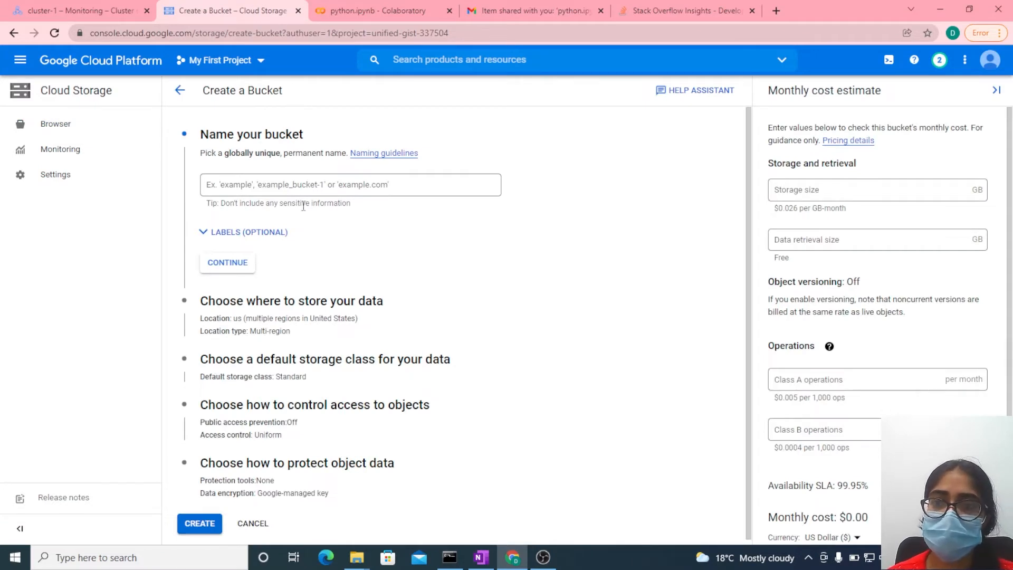
pyautogui.click(287, 191)
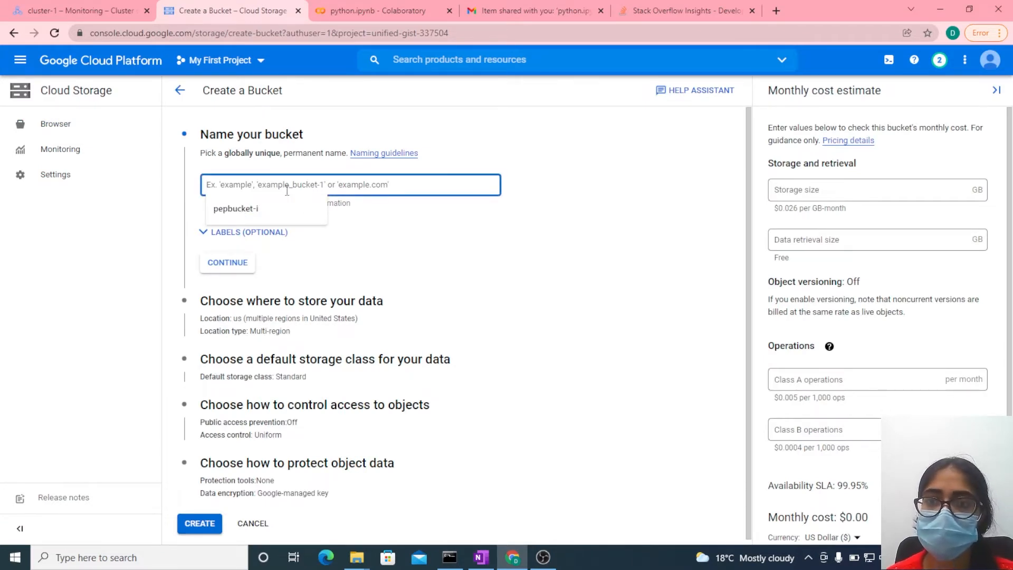
pyautogui.write('pepb')
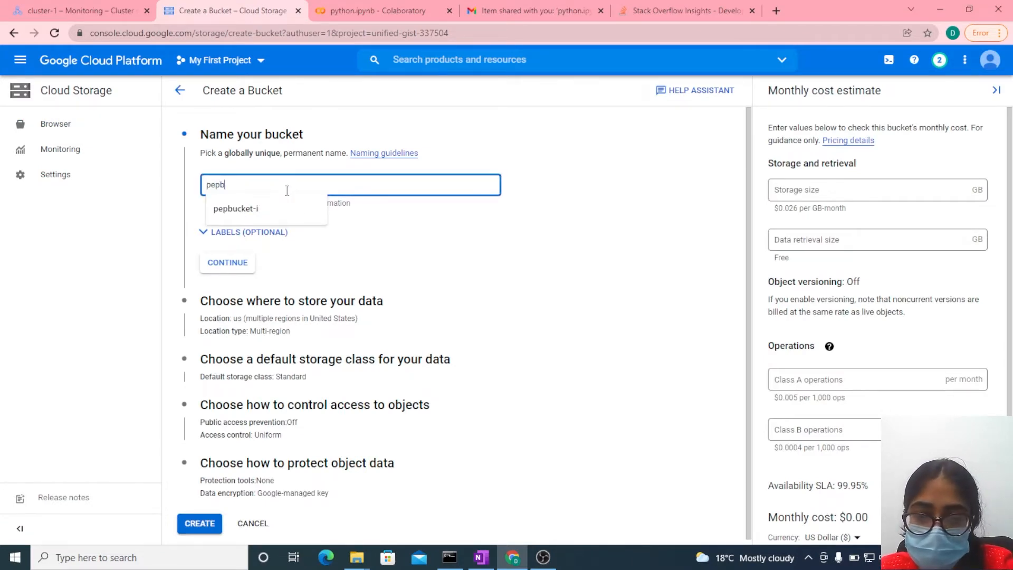
pyautogui.write('ucket-')
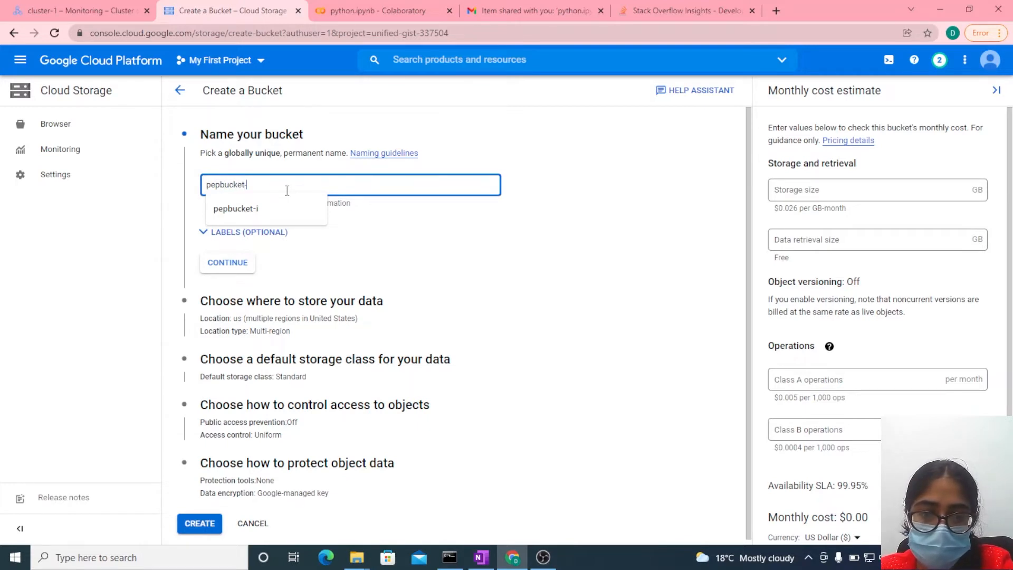
pyautogui.write('o')
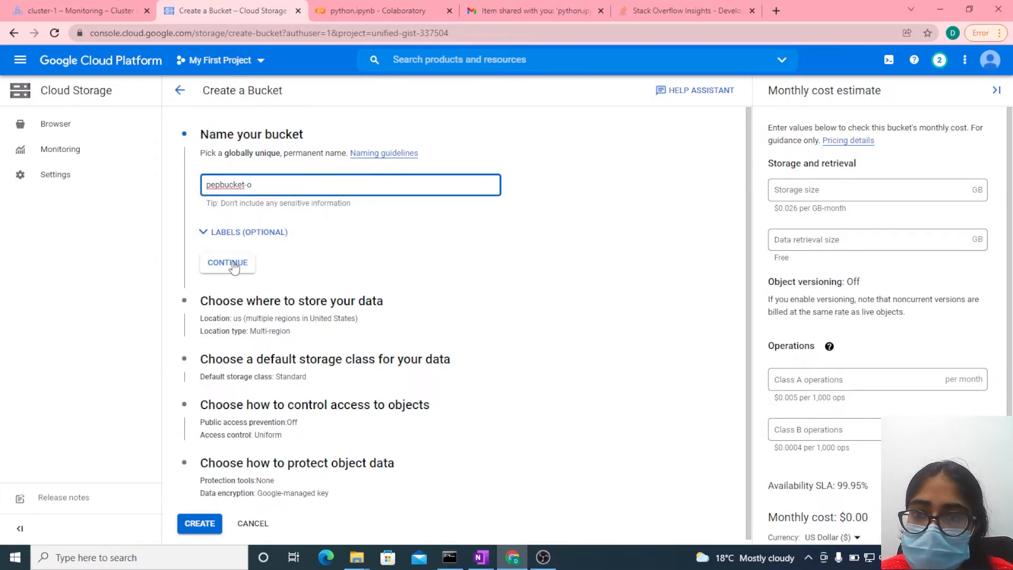
pyautogui.click(234, 268)
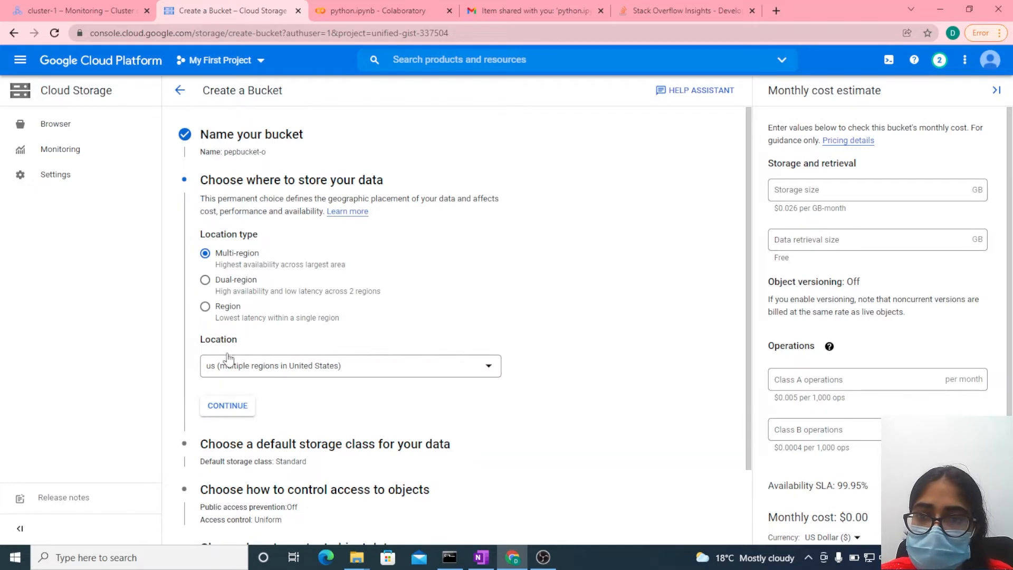
# - Create pepbucket-o with the us multi-region, Standard storage class, Uniform access control and no protection tools, and return to the bucket list
pyautogui.click(228, 406)
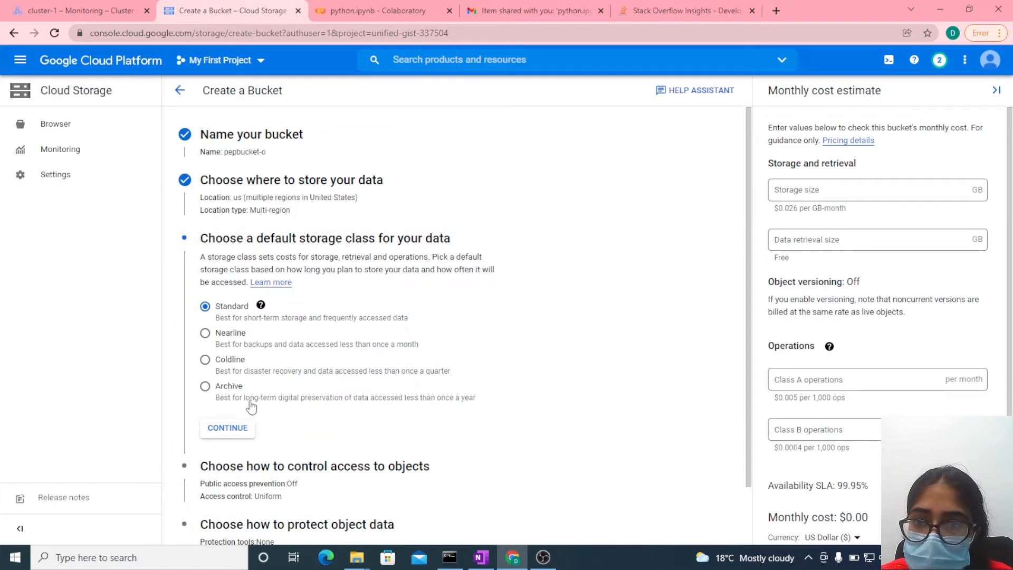
pyautogui.click(239, 431)
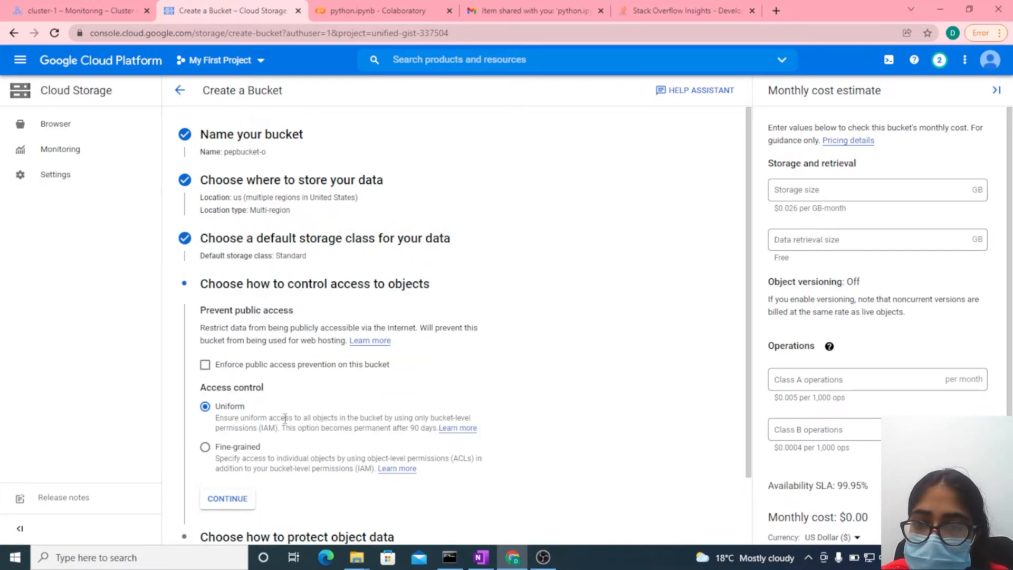
pyautogui.scroll(-1, 296, 417)
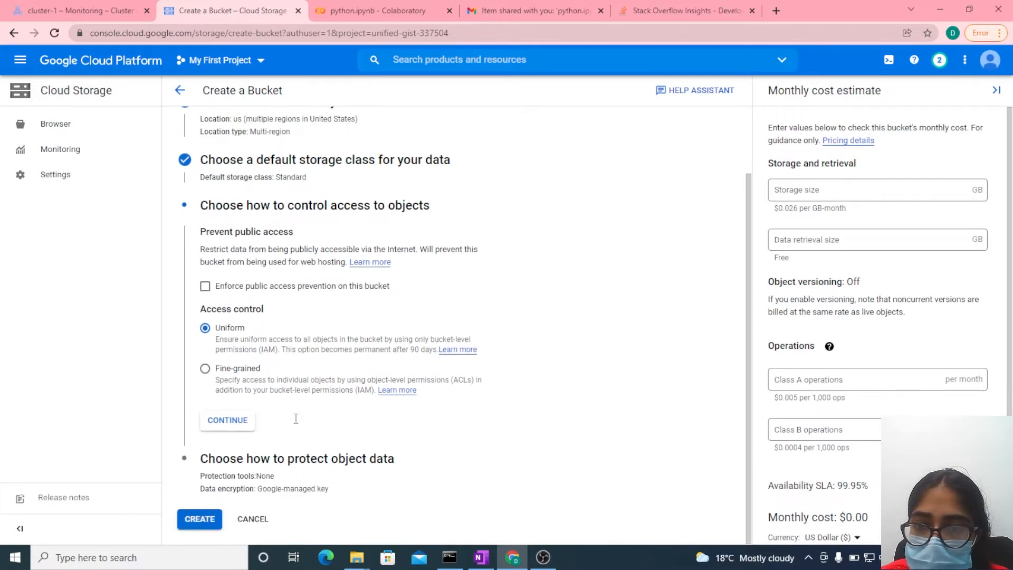
pyautogui.click(237, 422)
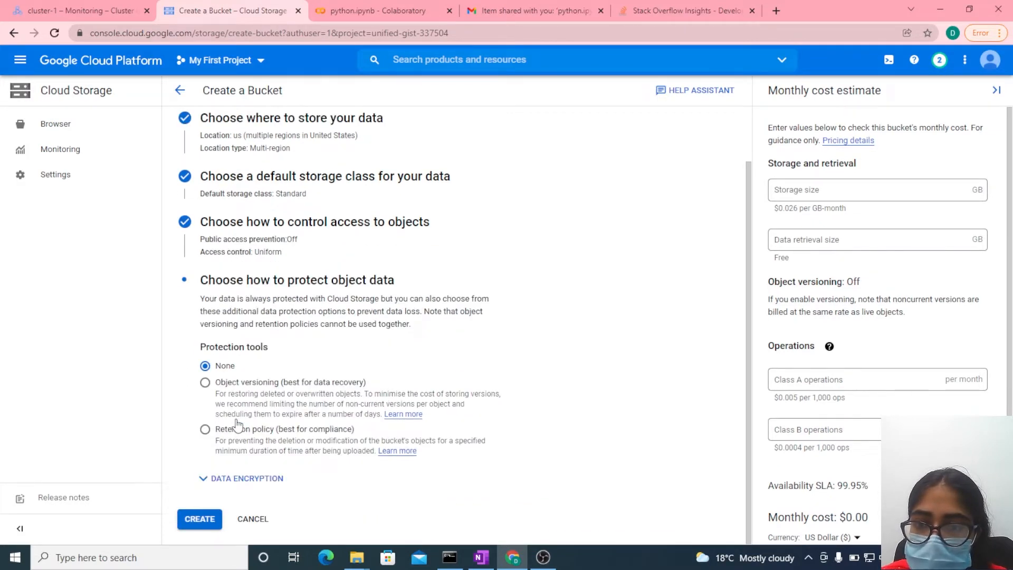
pyautogui.click(199, 519)
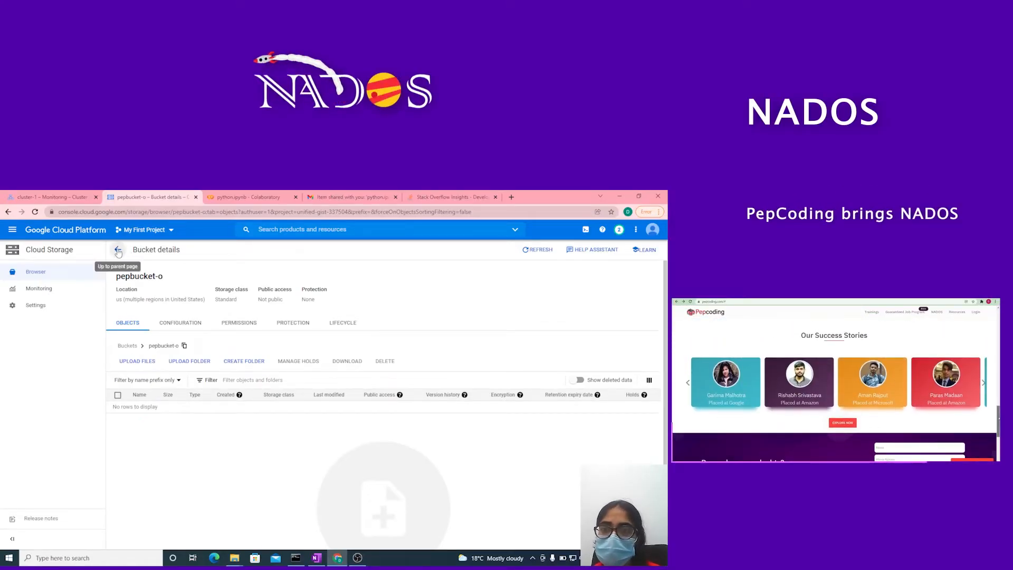
pyautogui.click(118, 251)
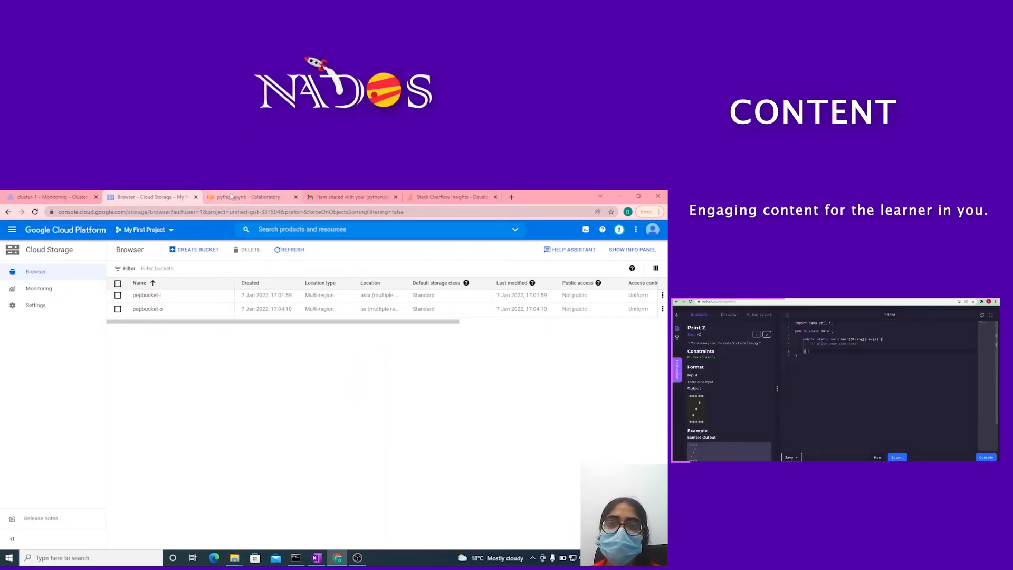
# - Close the Gmail page with the shared notebook message and switch to the Stack Overflow Annual Developer Survey page
pyautogui.click(231, 197)
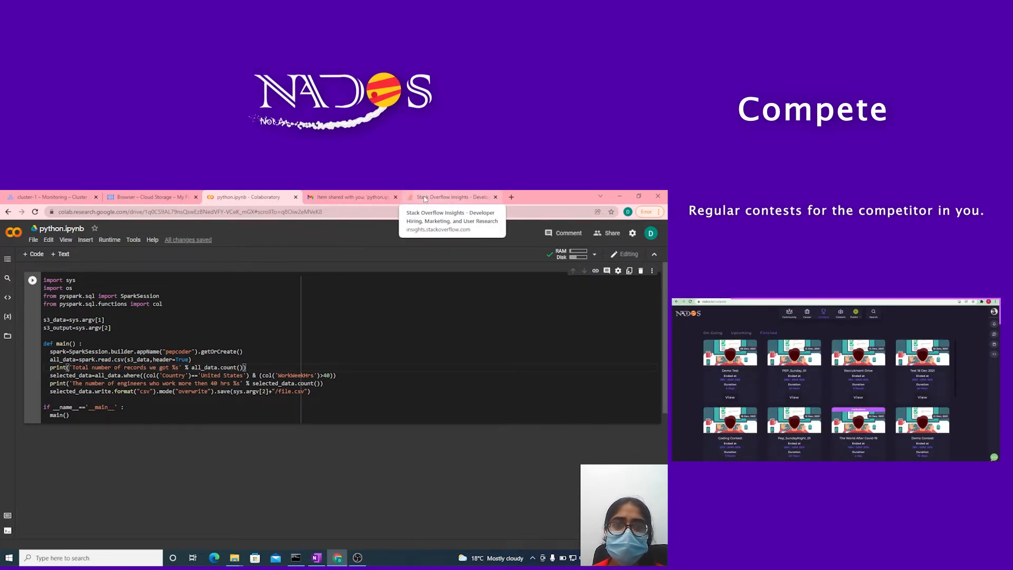
pyautogui.click(395, 197)
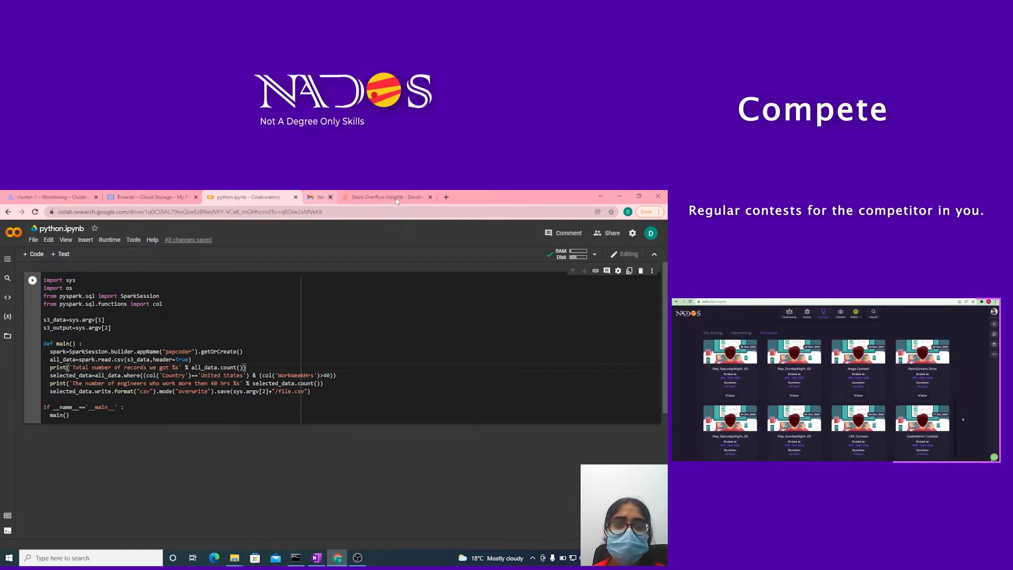
pyautogui.click(338, 197)
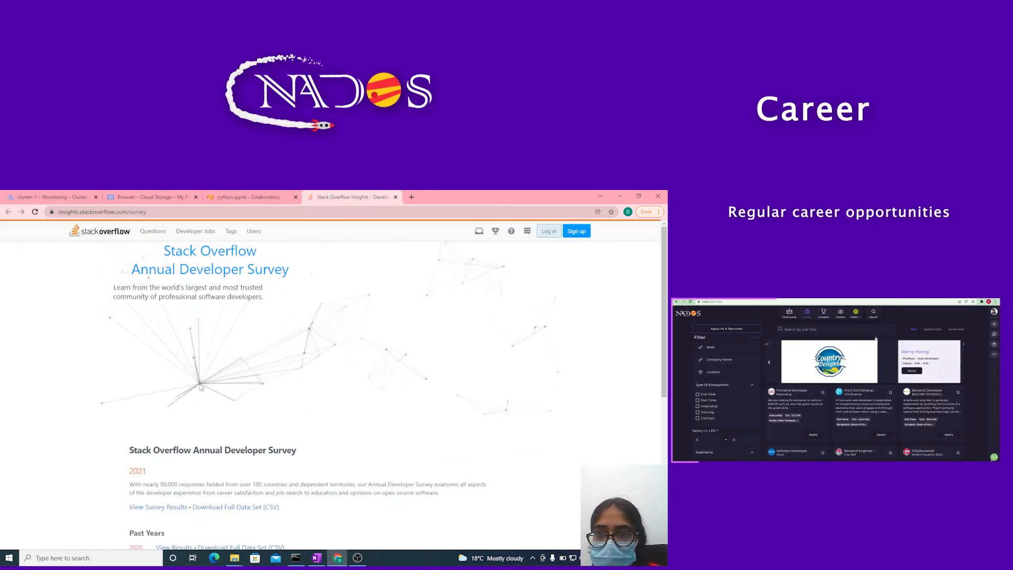
# - Download the full 2021 data set (CSV) of the Stack Overflow Annual Developer Survey
pyautogui.scroll(-4, 200, 388)
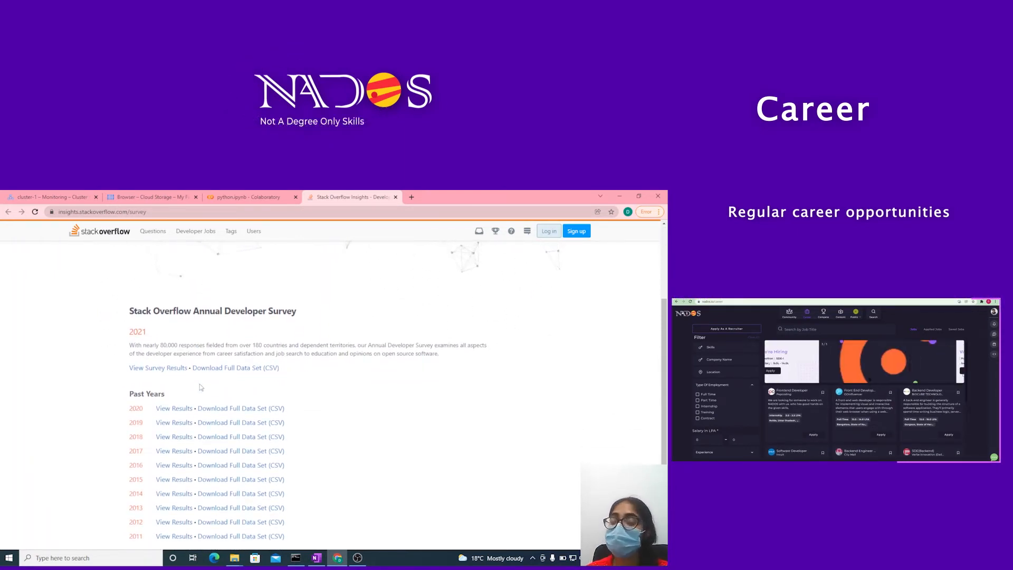
pyautogui.scroll(-2, 201, 388)
pyautogui.scroll(5, 200, 388)
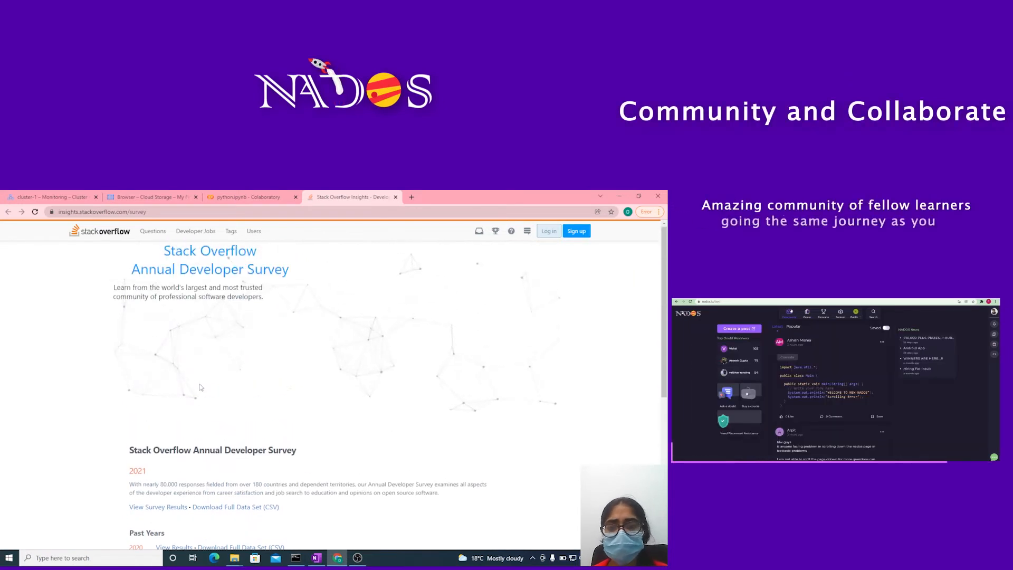
pyautogui.scroll(-1, 201, 388)
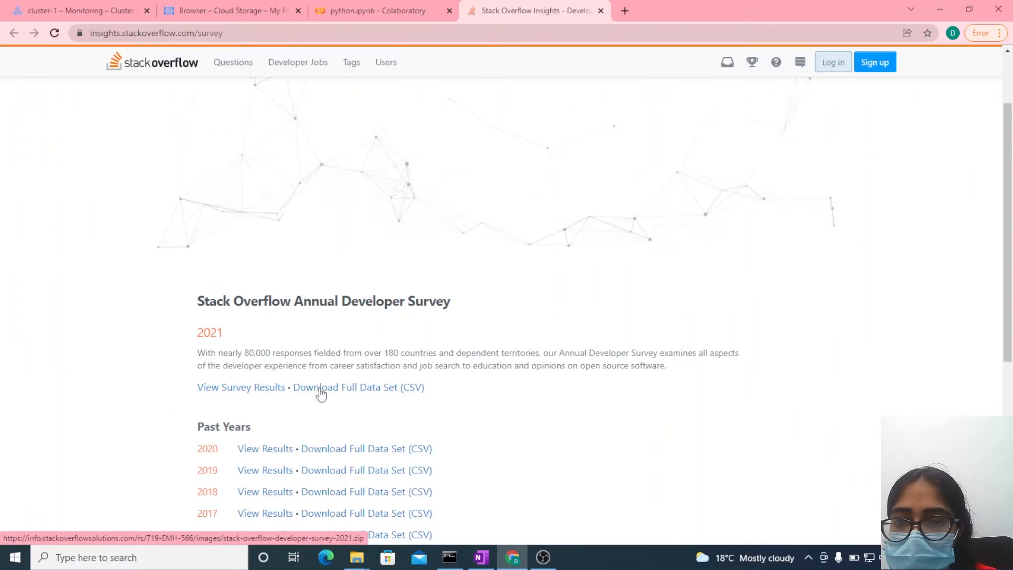
pyautogui.click(320, 393)
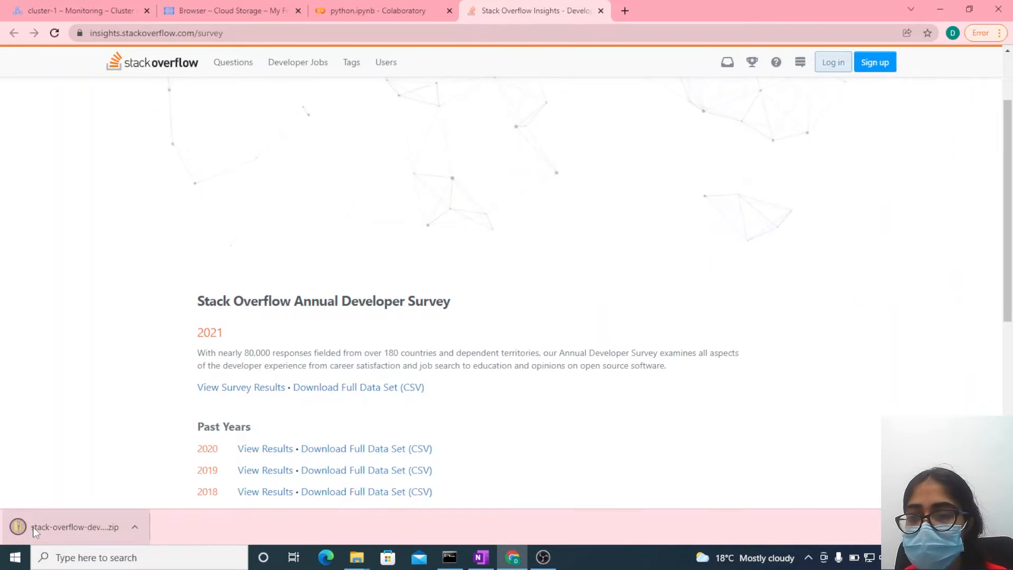
# - Review the PySpark script in the python.ipynb Colaboratory notebook and the input and output buckets in Cloud Storage
pyautogui.click(377, 8)
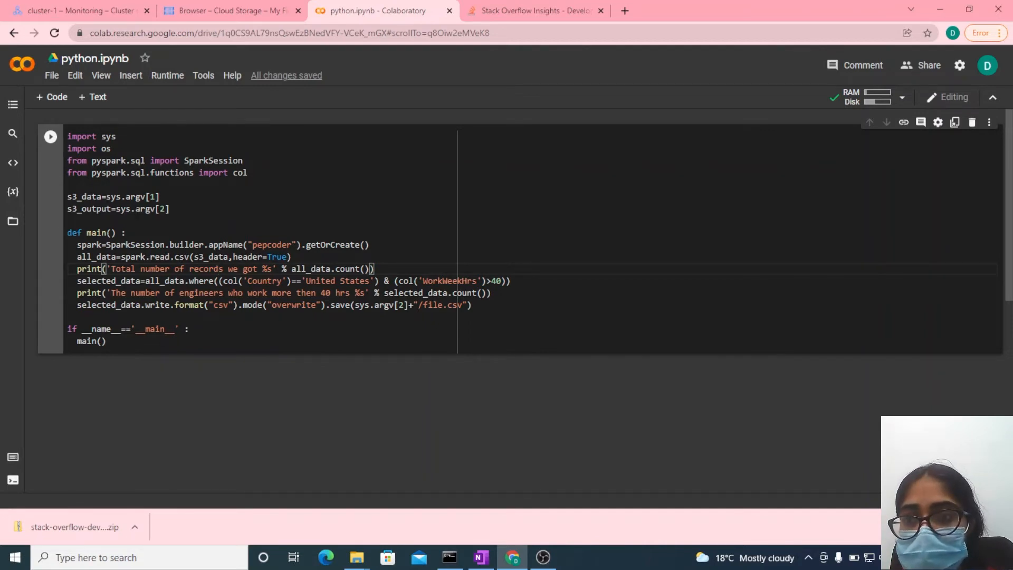
pyautogui.moveTo(137, 212)
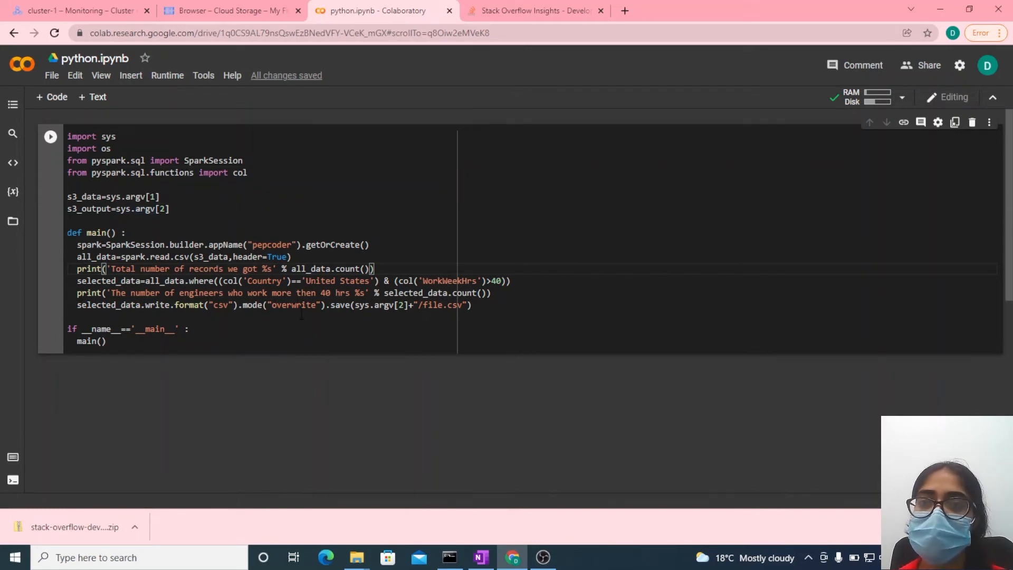
pyautogui.click(223, 10)
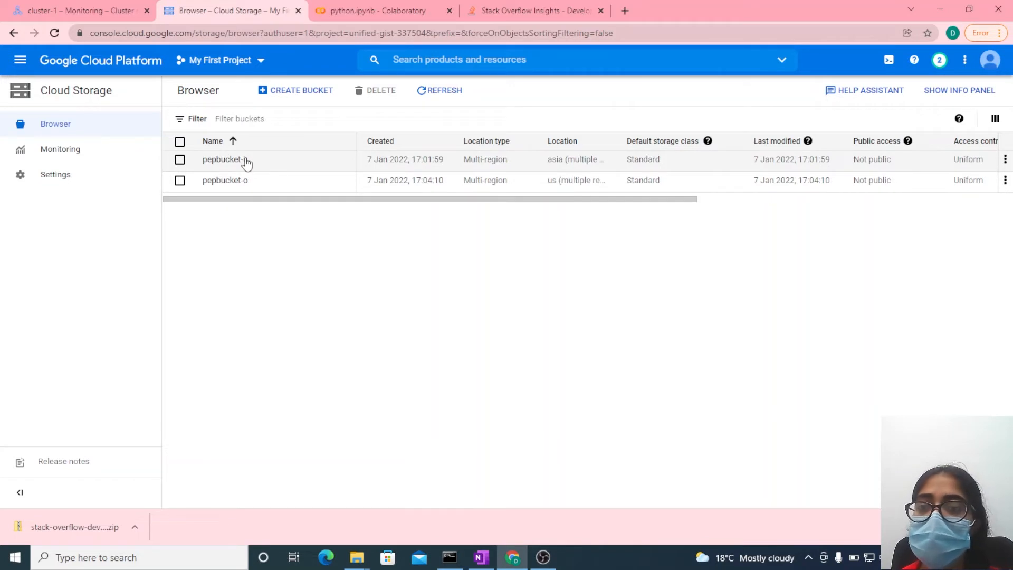
# - Download the Colaboratory notebook as a Python file and keep python.py despite the browser's download prompt
pyautogui.click(350, 10)
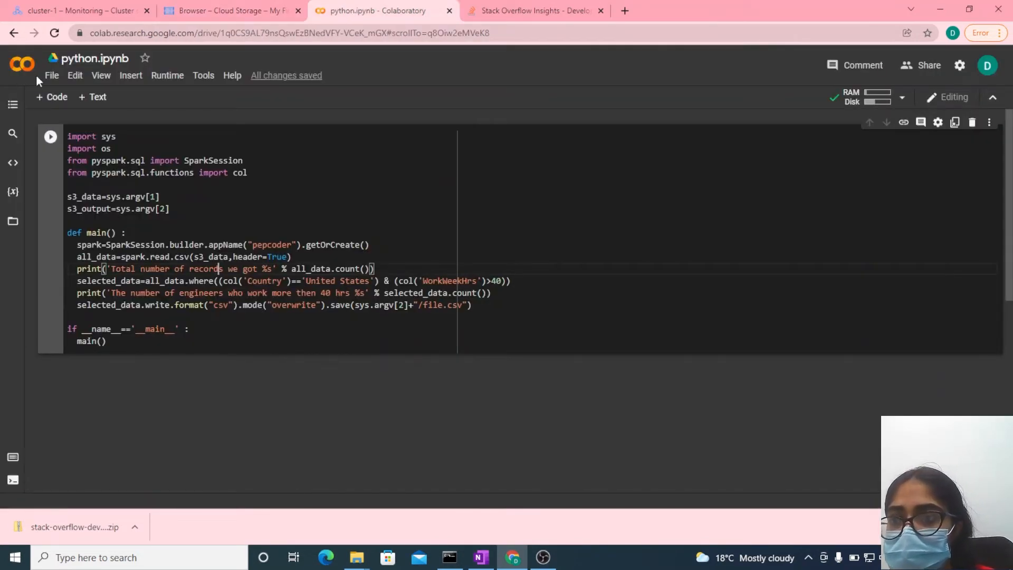
pyautogui.click(51, 76)
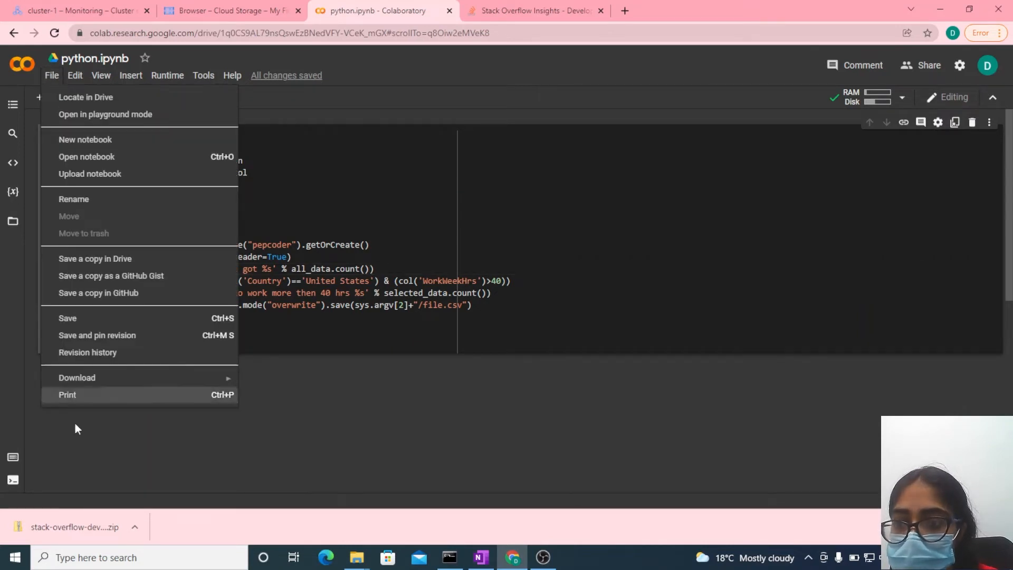
pyautogui.moveTo(86, 378)
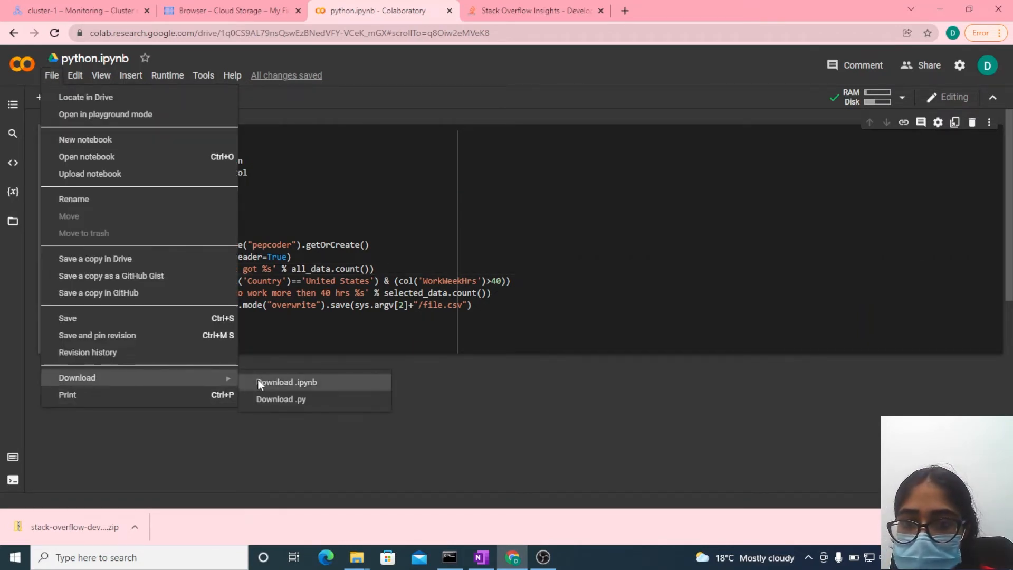
pyautogui.click(266, 400)
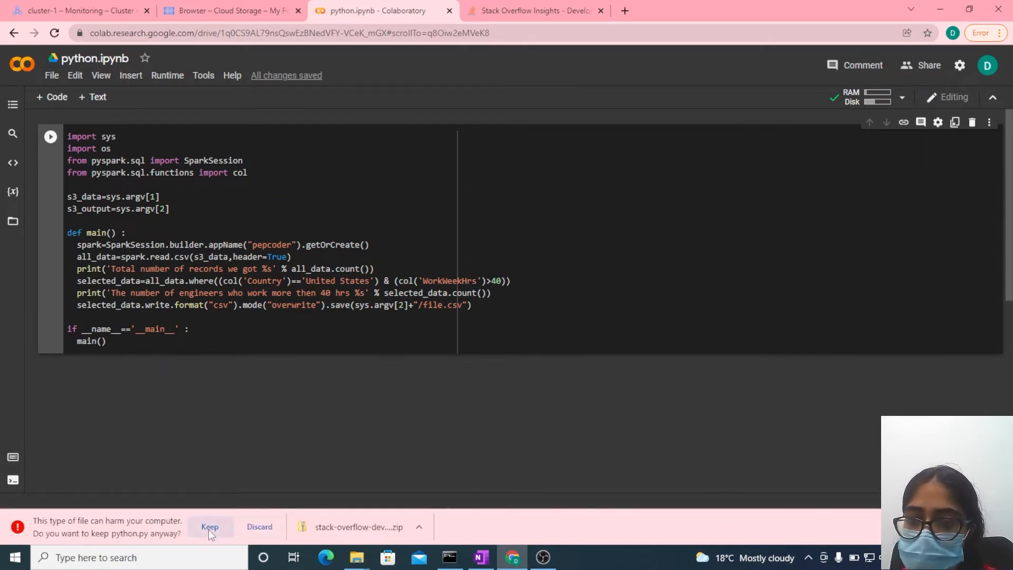
pyautogui.click(209, 527)
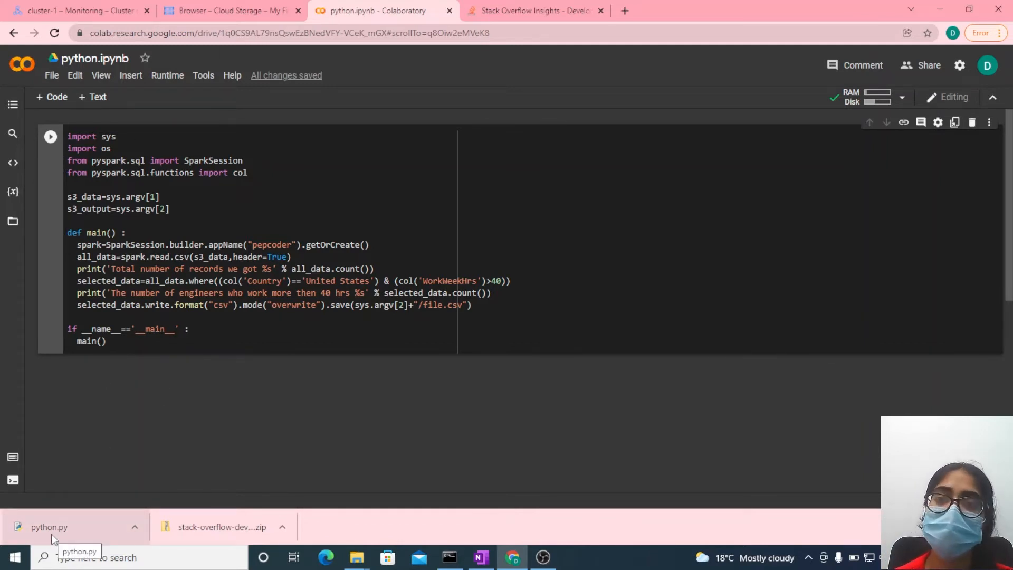
# - Upload python.py from the Downloads folder to the pepbucket-i bucket in Cloud Storage
pyautogui.click(205, 7)
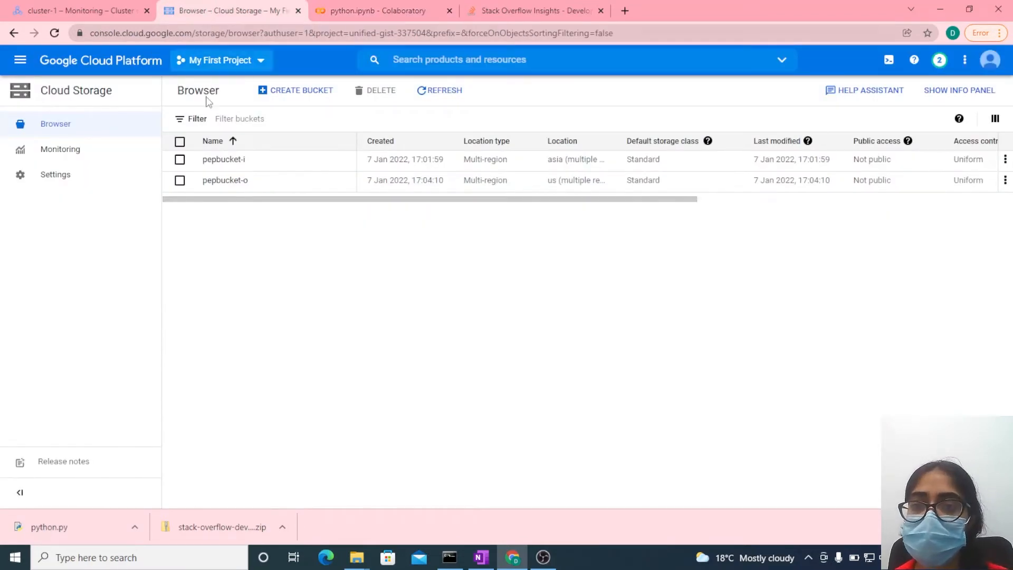
pyautogui.click(221, 160)
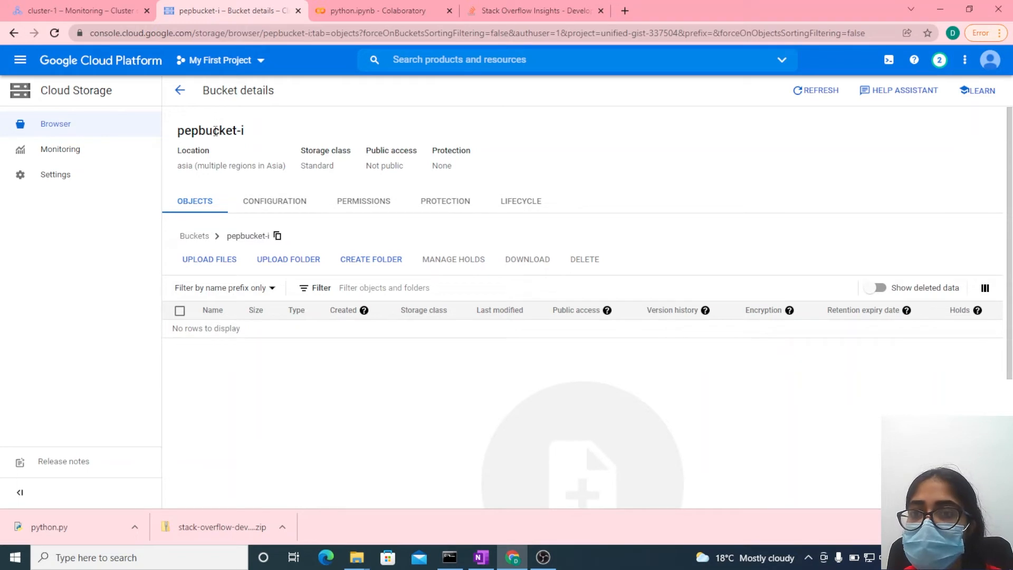
pyautogui.click(209, 260)
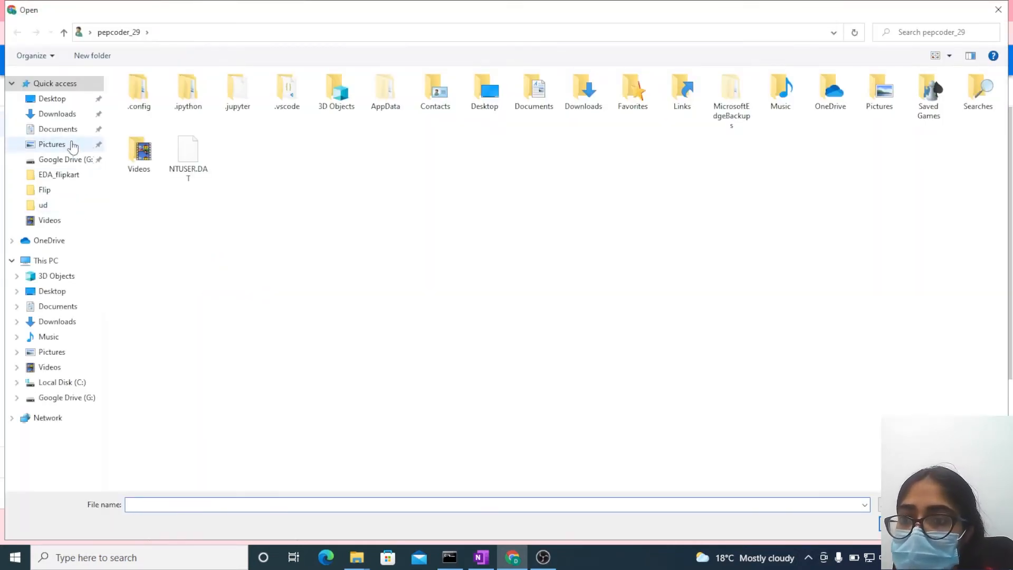
pyautogui.click(68, 120)
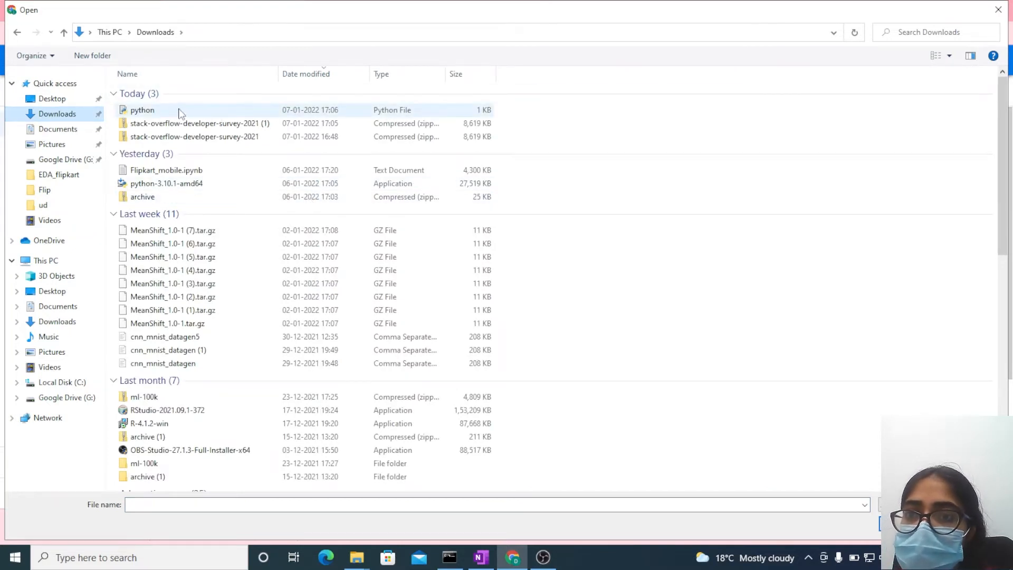
pyautogui.doubleClick(182, 111)
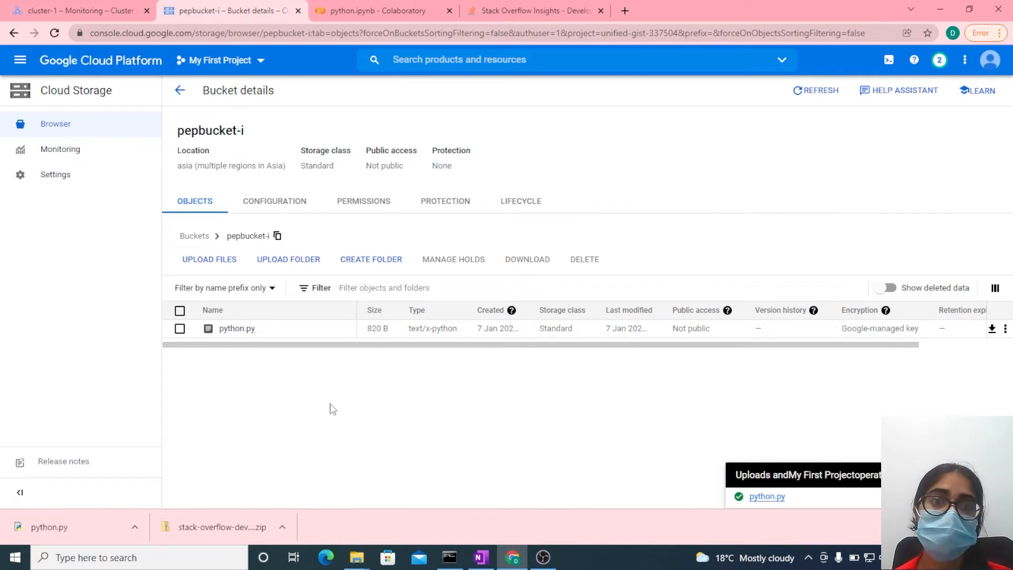
# - Review the notebook's spark.read.csv line and upload survey_results_public.csv from Downloads to the pepbucket-i bucket
pyautogui.click(547, 6)
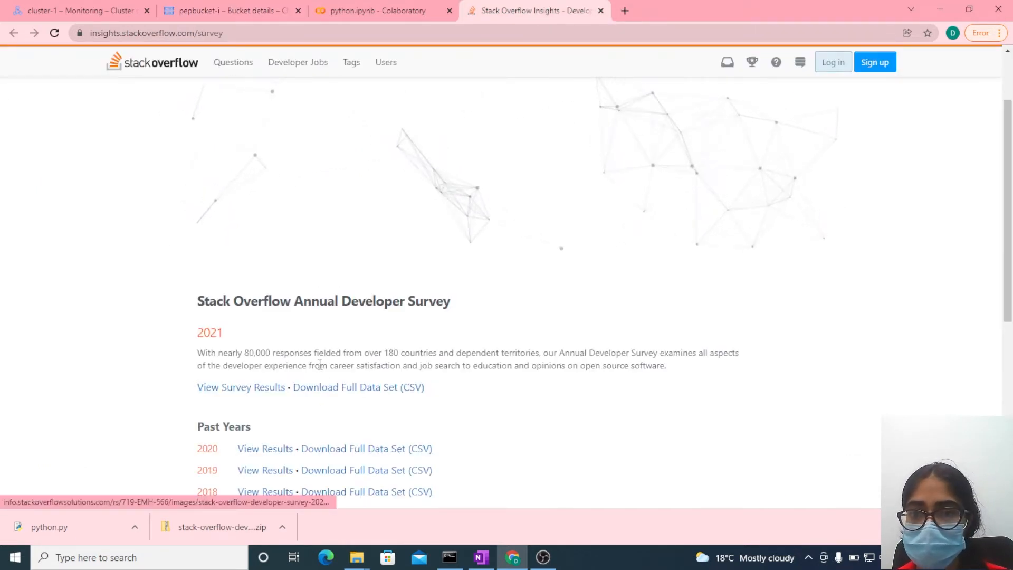
pyautogui.click(354, 8)
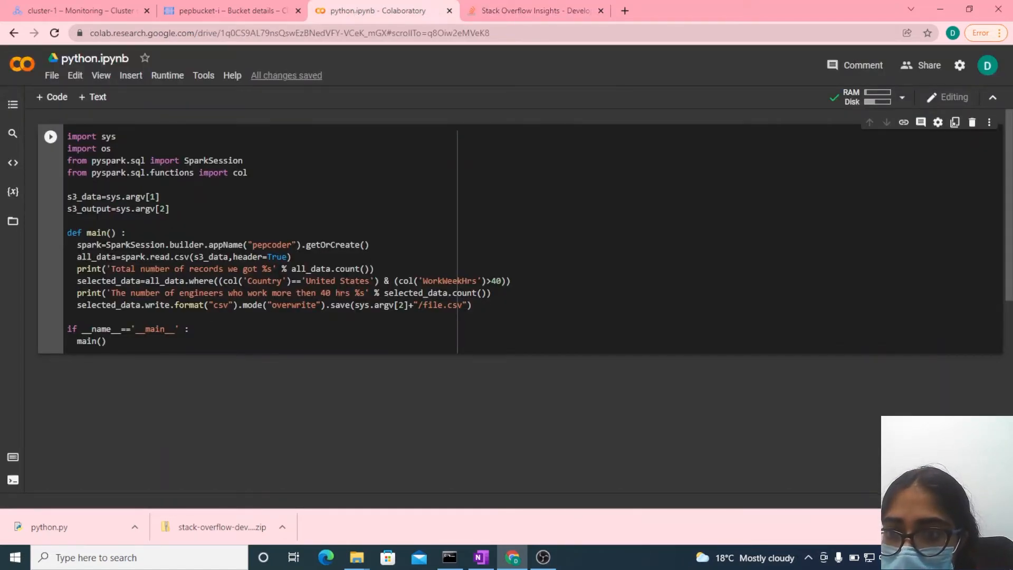
pyautogui.moveTo(121, 257); pyautogui.dragTo(339, 257)
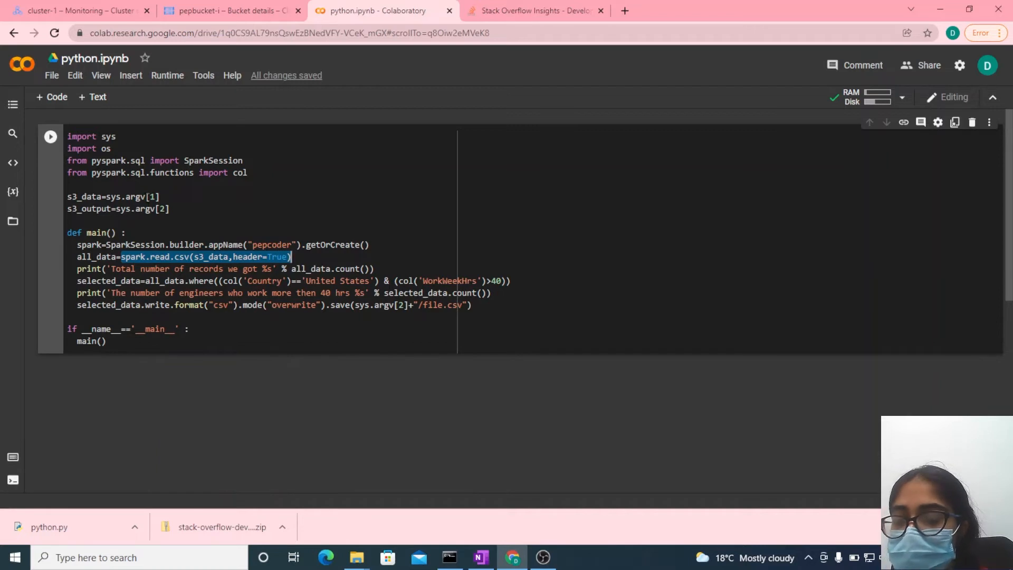
pyautogui.moveTo(135, 197)
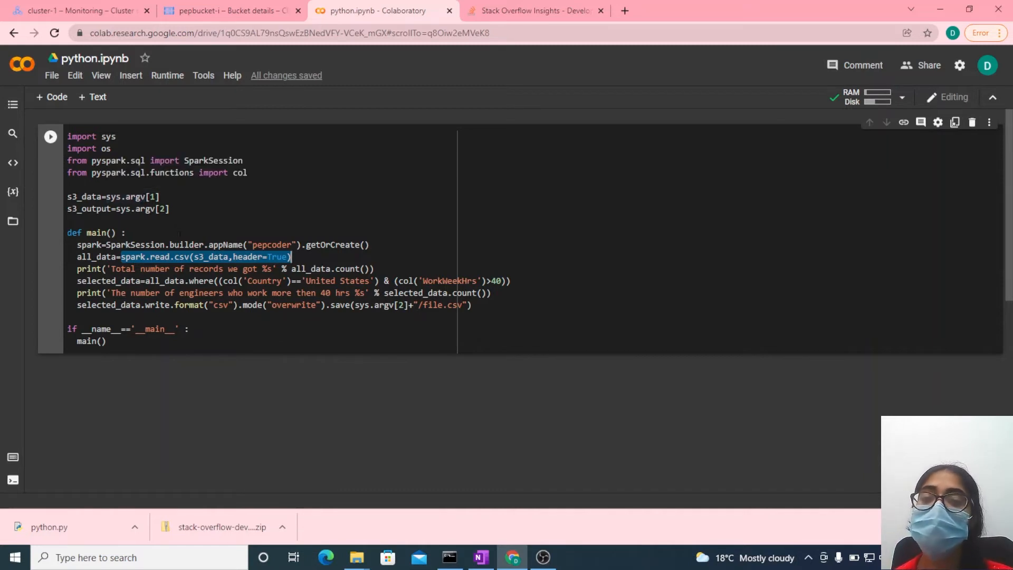
pyautogui.click(219, 245)
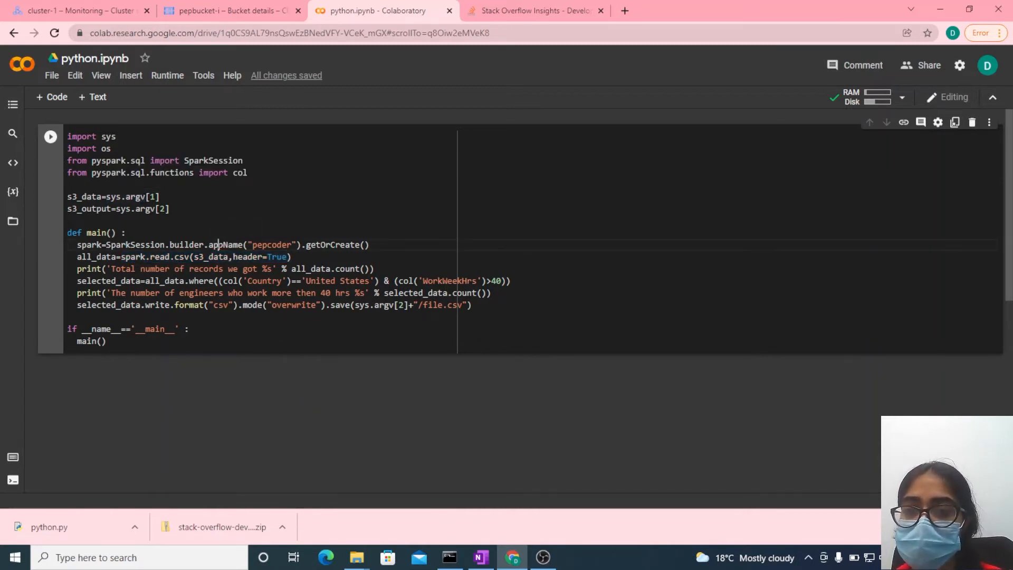
pyautogui.click(193, 6)
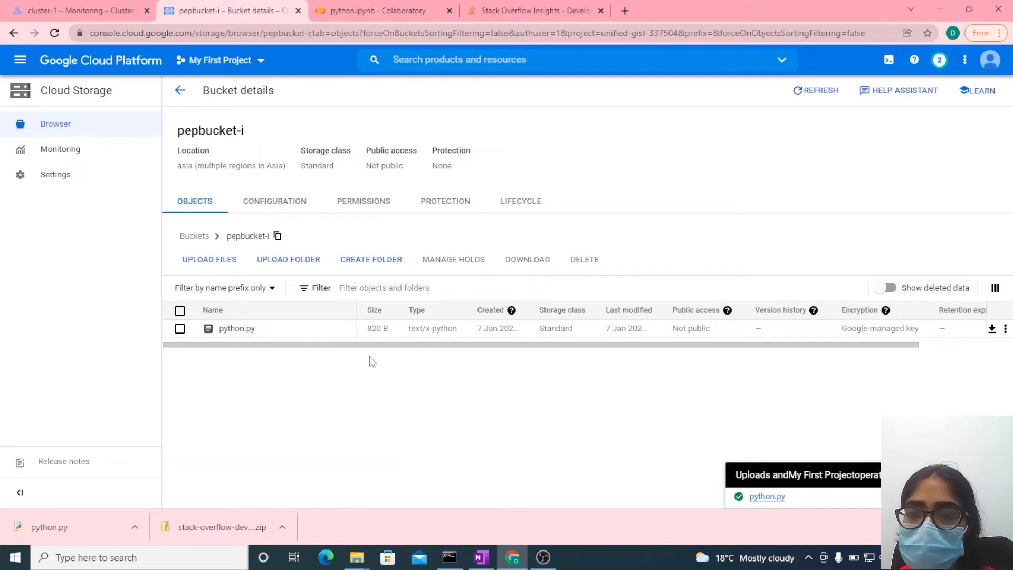
pyautogui.click(218, 260)
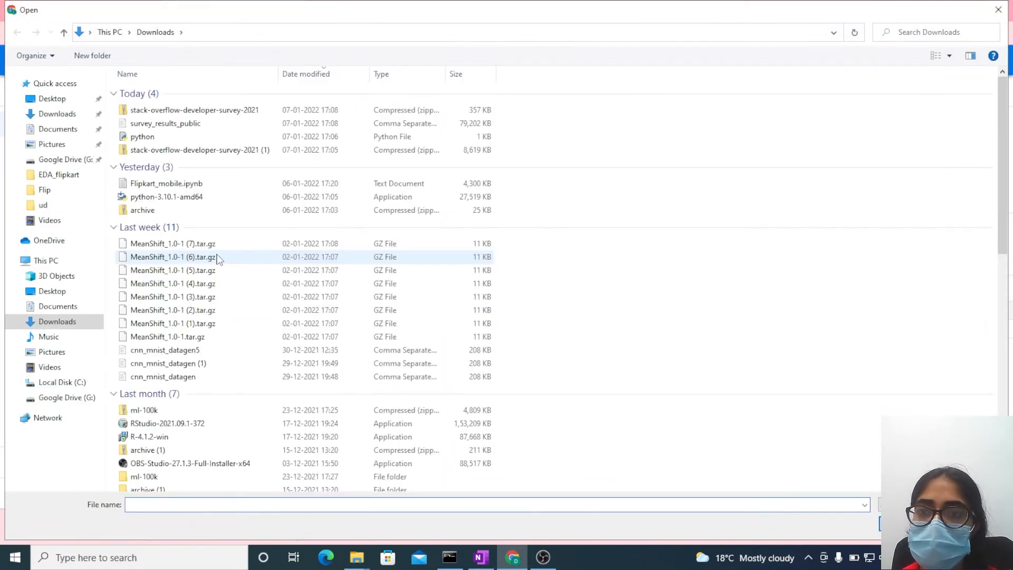
pyautogui.doubleClick(165, 124)
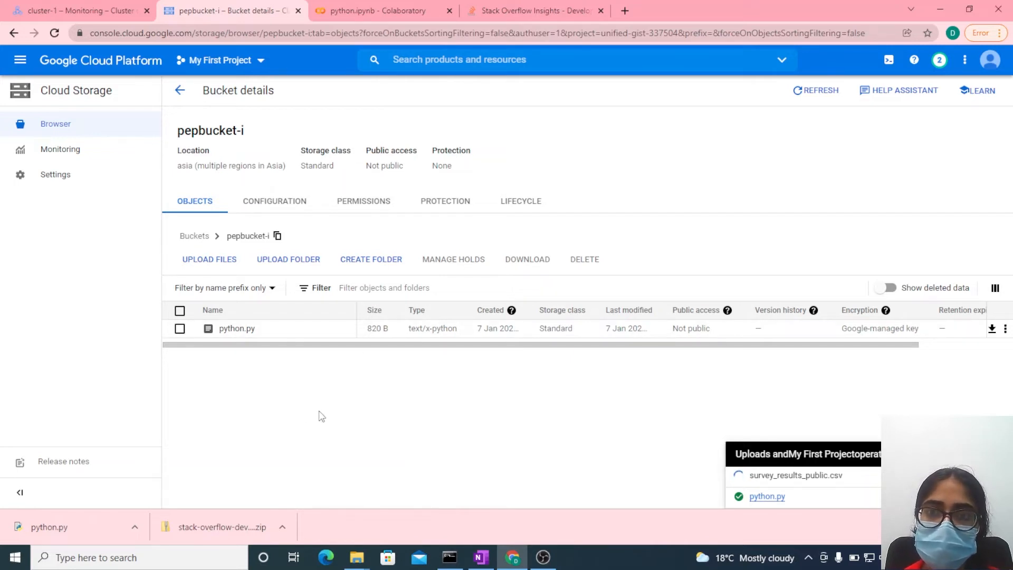
# - Add the comment "# source csv file" after s3_data=sys.argv[1] in the python.ipynb Colaboratory notebook
pyautogui.click(384, 10)
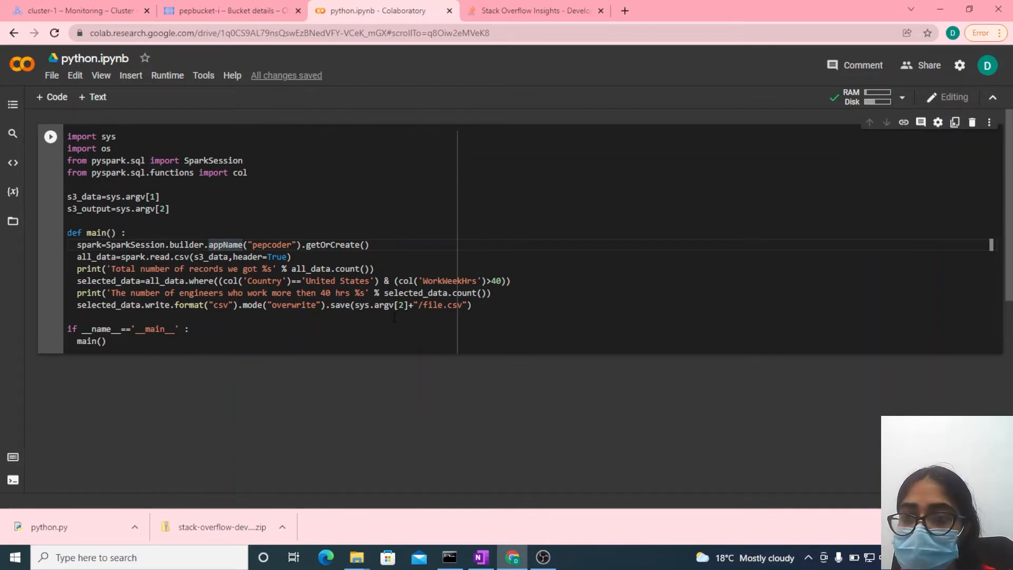
pyautogui.click(168, 197)
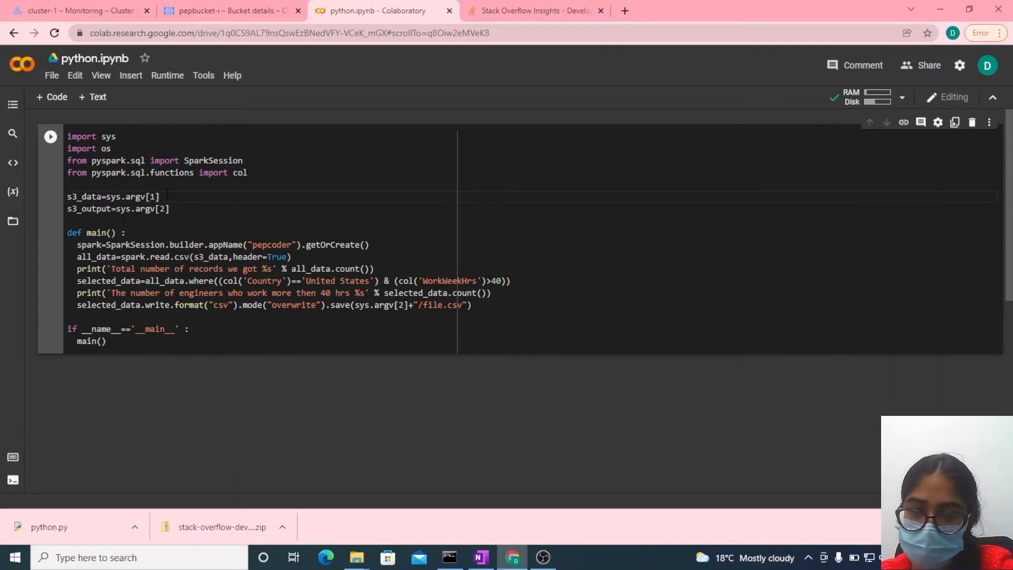
pyautogui.write('#')
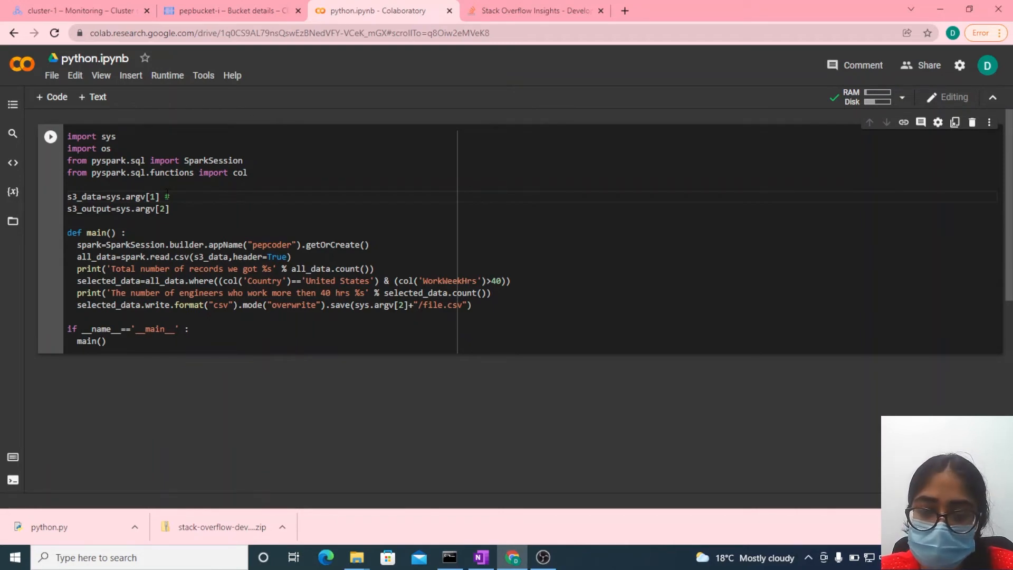
pyautogui.write(' c')
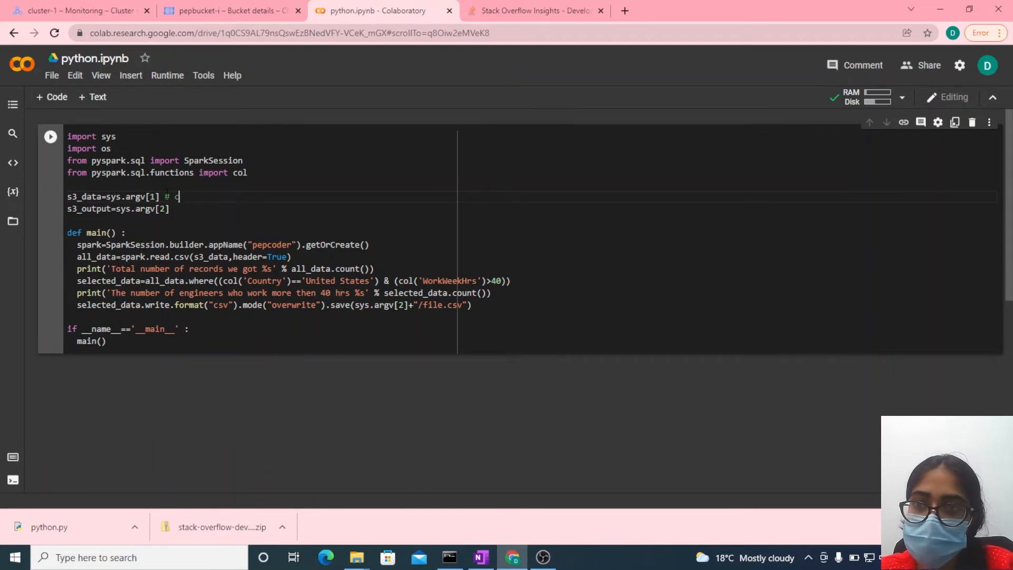
pyautogui.press('BackSpace')
pyautogui.write('sour')
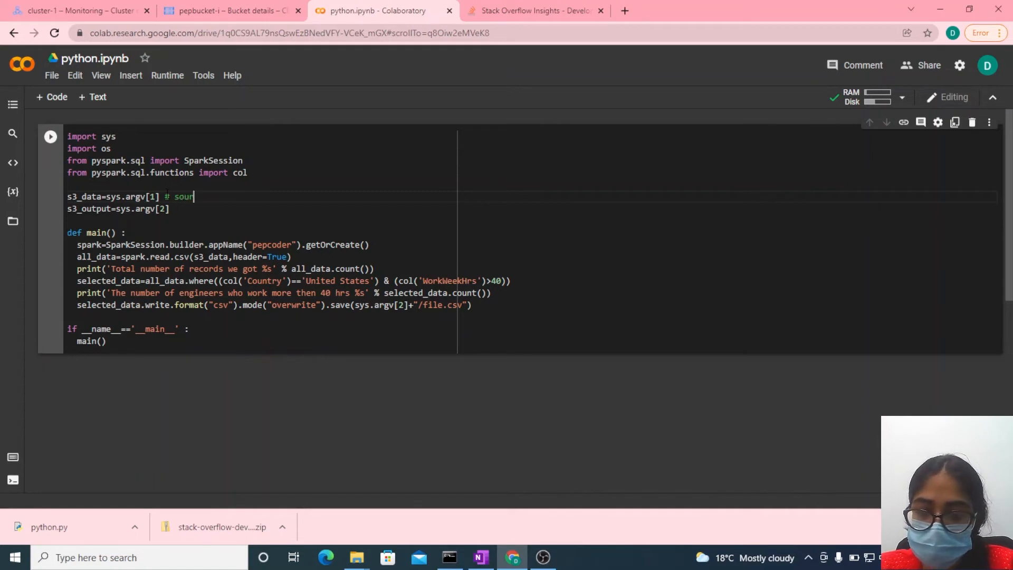
pyautogui.write('ce cs')
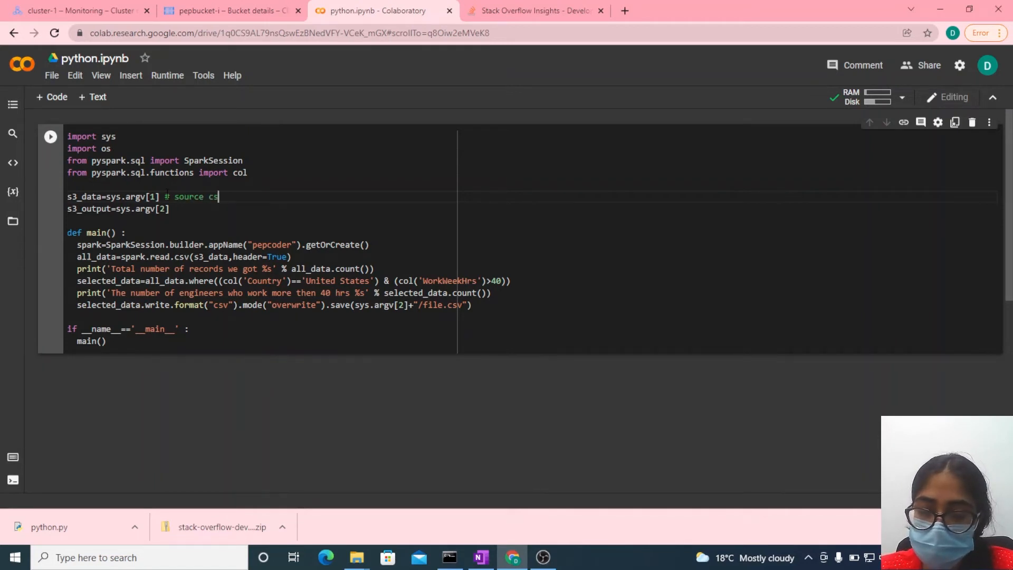
pyautogui.write('v file')
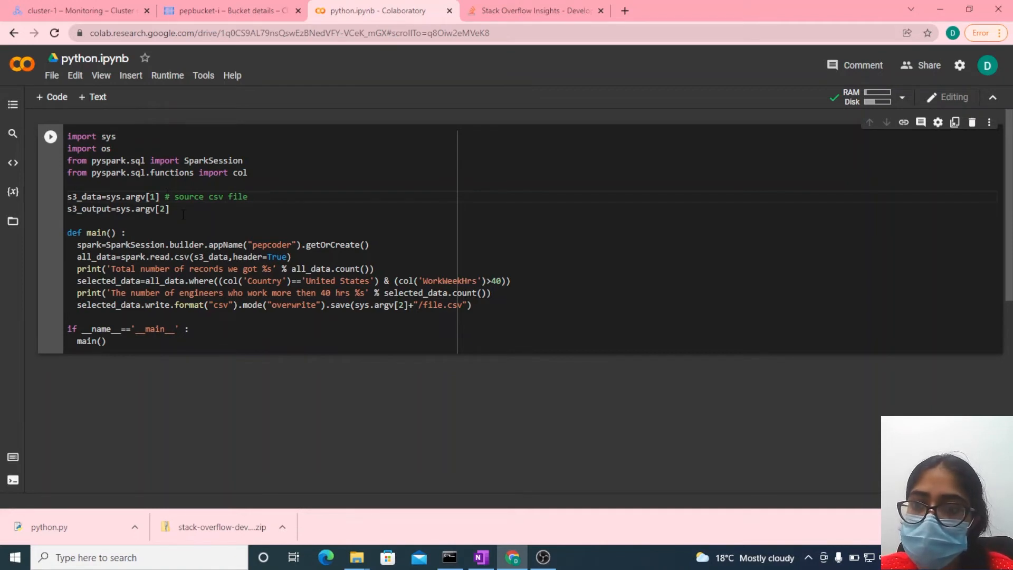
pyautogui.press('Return')
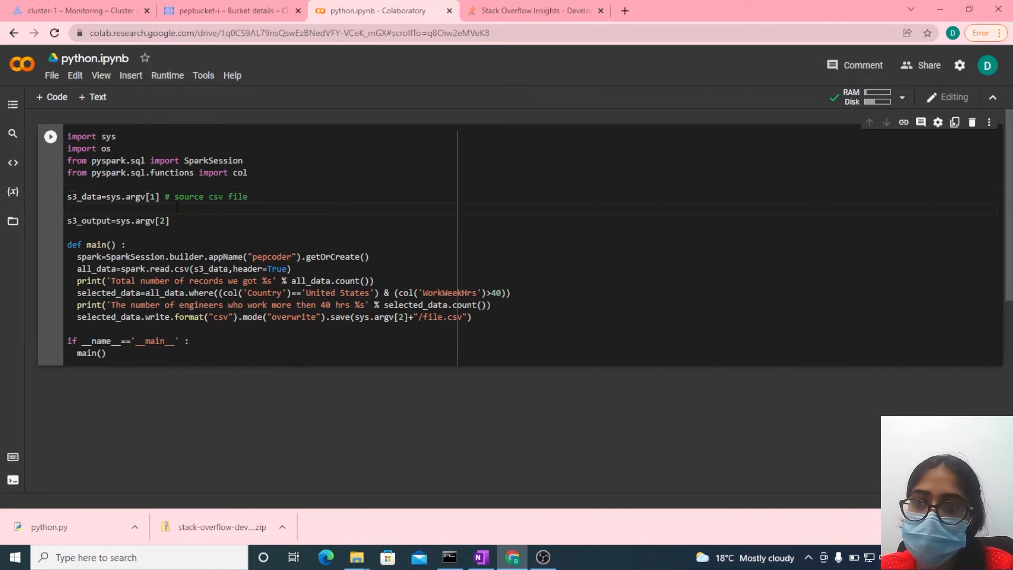
pyautogui.press('BackSpace')
# - Add the comment "#outuput bucket" after s3_output=sys.argv[2] in the script
pyautogui.click(177, 208)
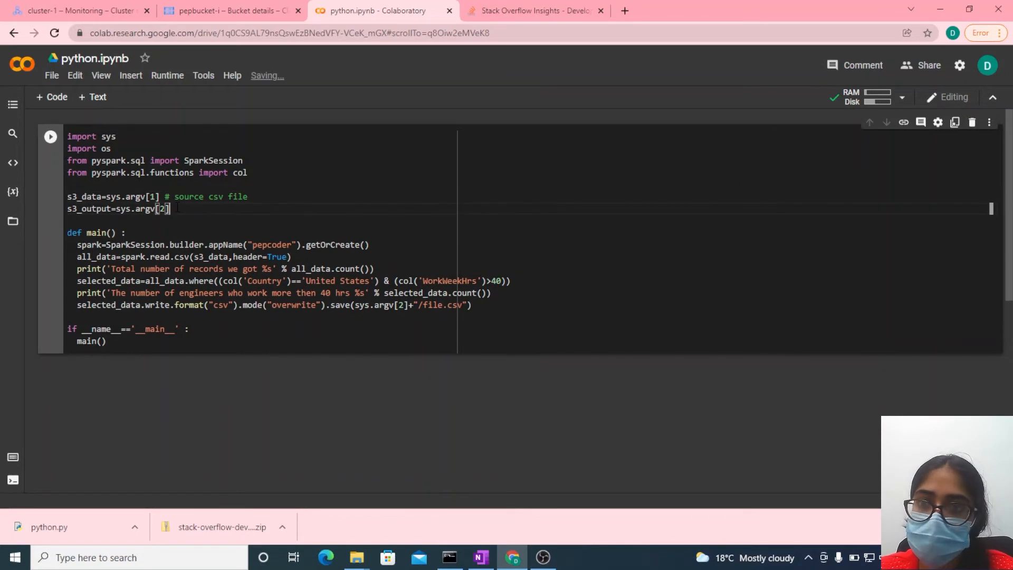
pyautogui.write('#')
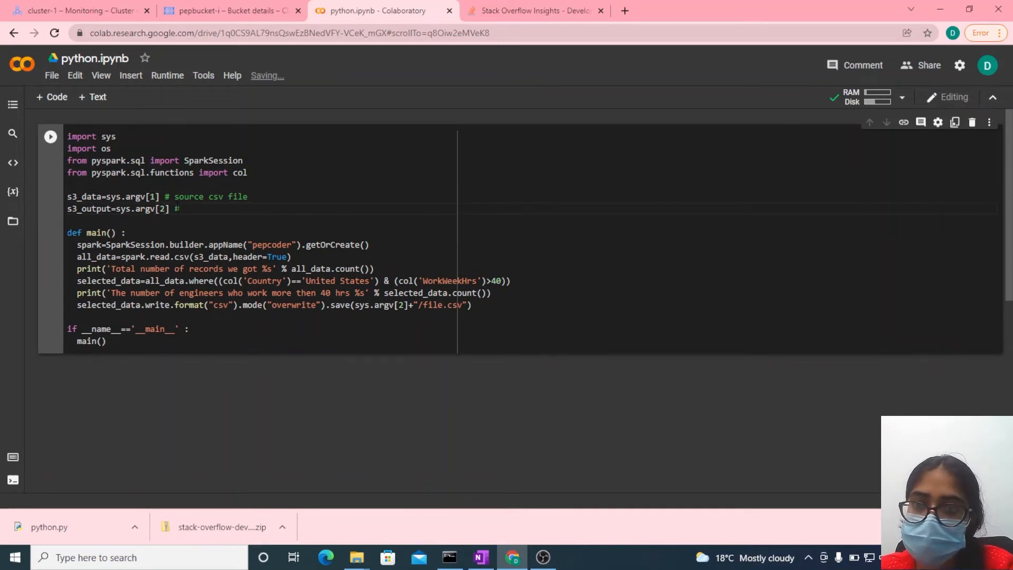
pyautogui.write('o')
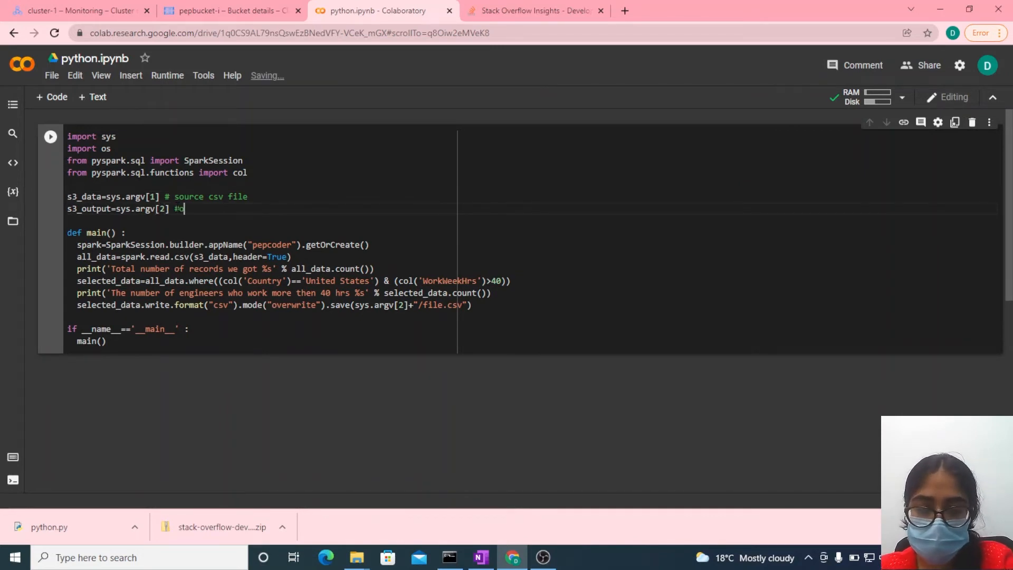
pyautogui.write('utup')
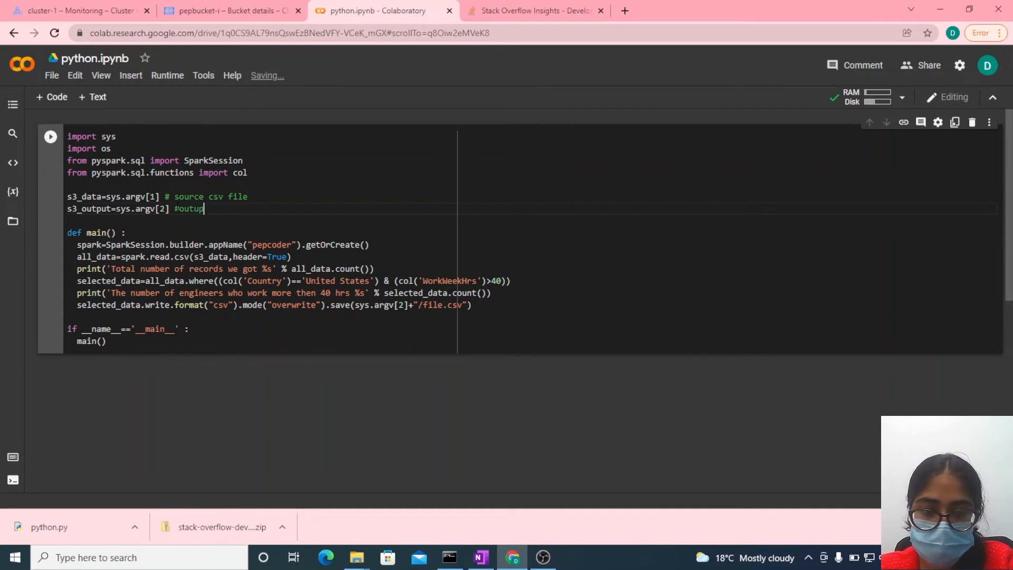
pyautogui.write('ut b')
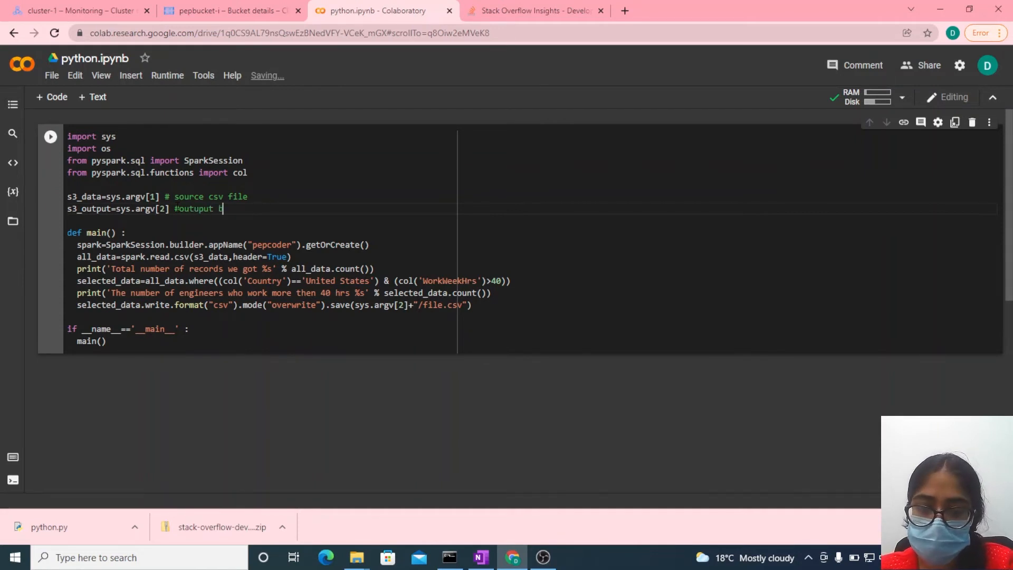
pyautogui.write('ucke')
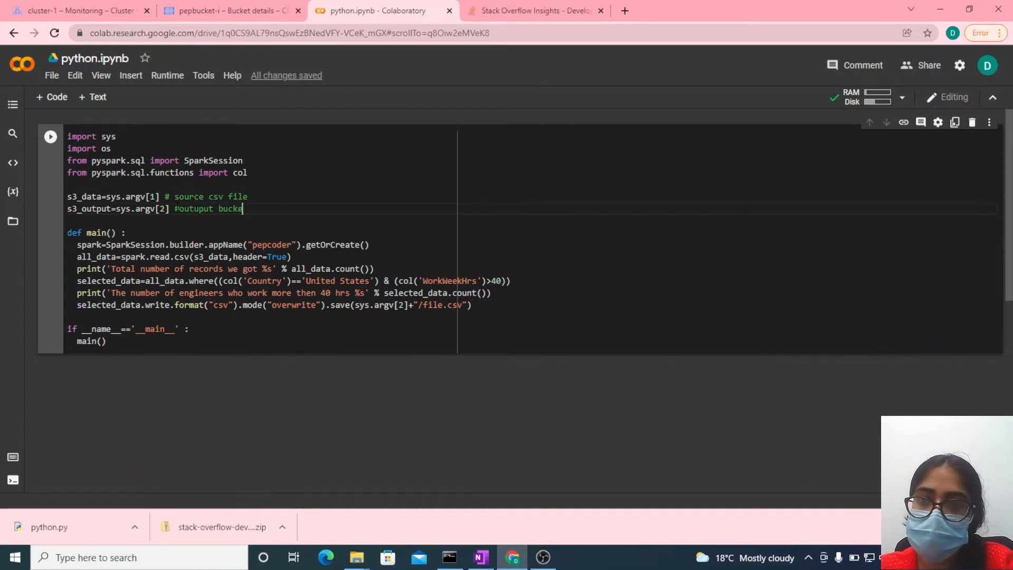
pyautogui.write('t')
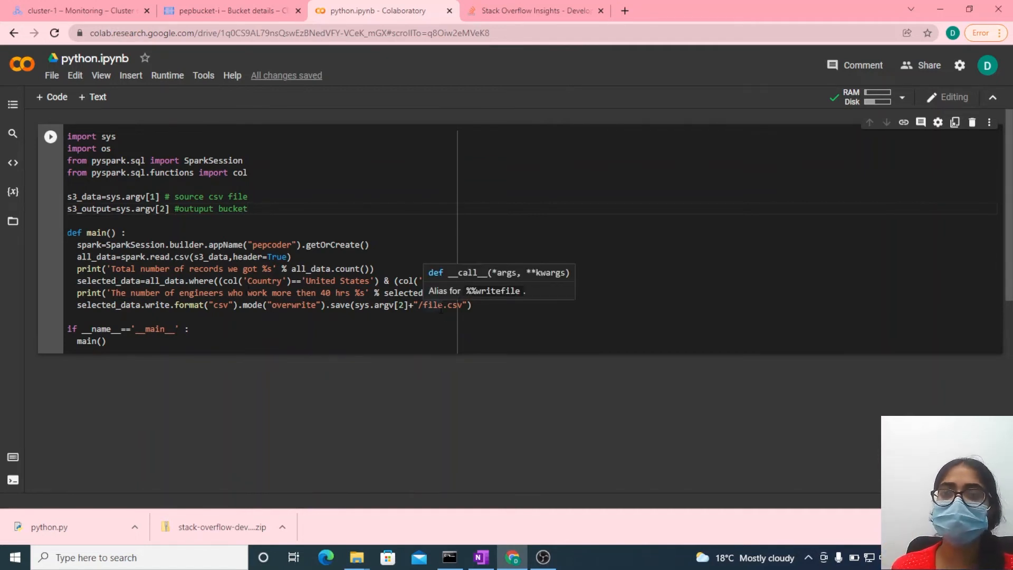
# - Switch to Cloud Storage and return from the pepbucket-i details to the bucket list
pyautogui.click(214, 1)
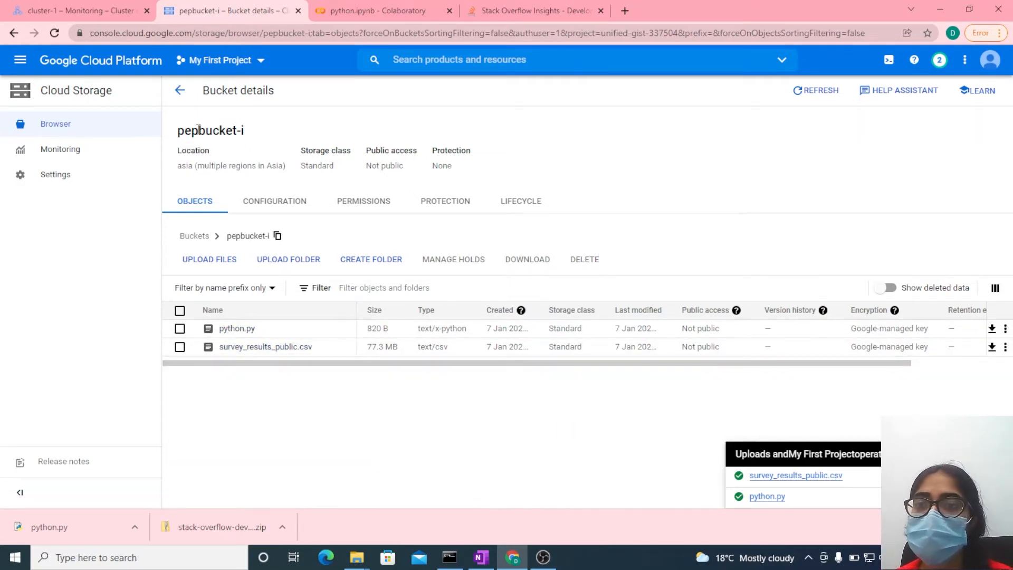
pyautogui.click(179, 90)
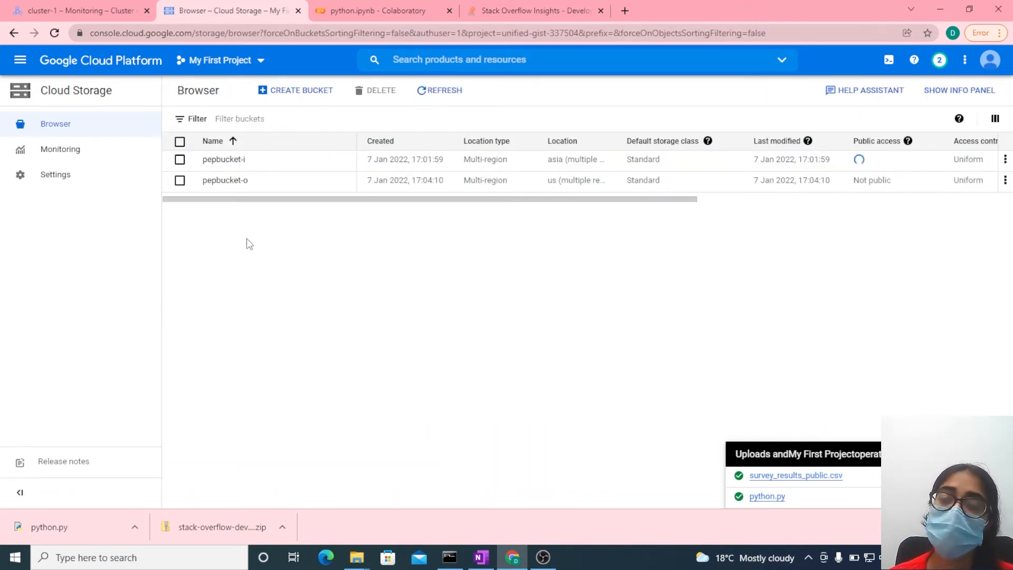
# - Check the contents of the pepbucket-o bucket and of the pepbucket-i bucket
pyautogui.click(232, 186)
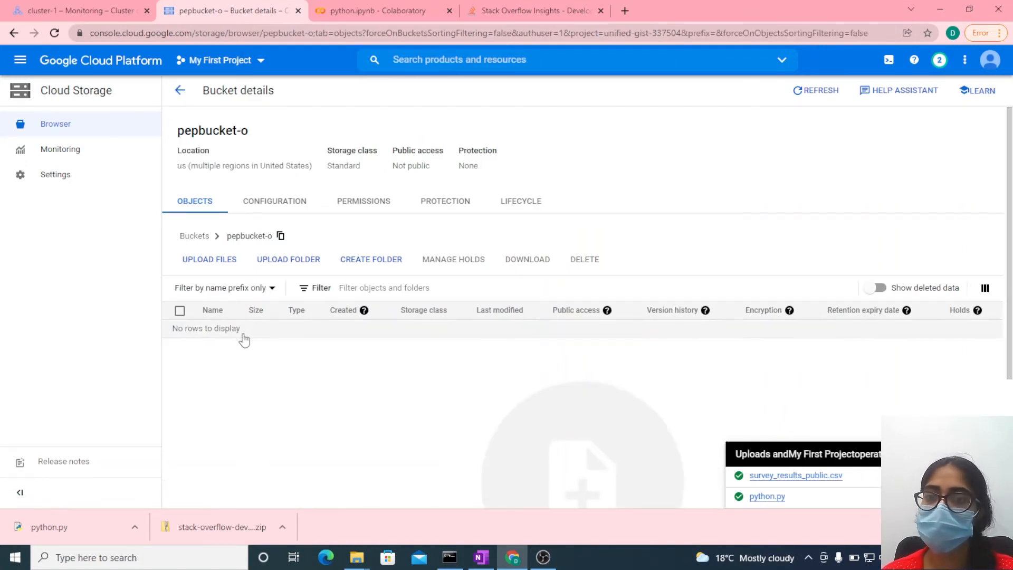
pyautogui.click(178, 92)
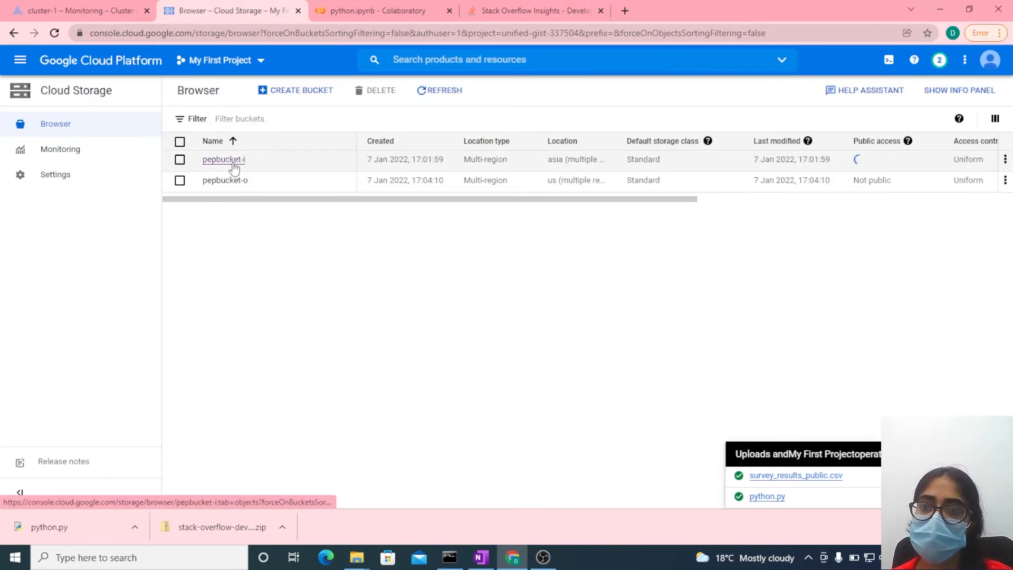
pyautogui.click(233, 162)
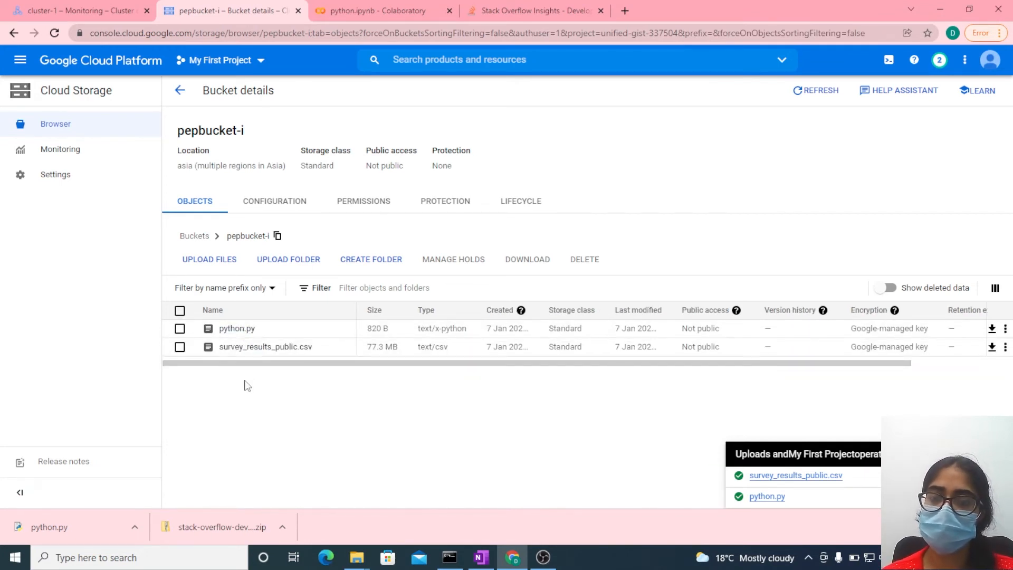
# - Switch to Dataproc, start a new job submission and set its job ID to spark_streaming
pyautogui.click(54, 13)
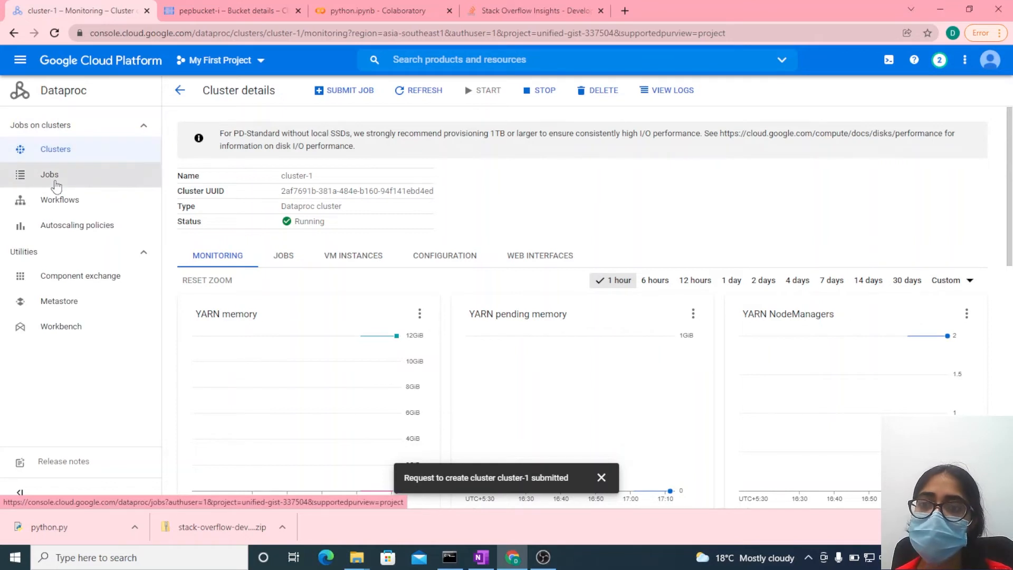
pyautogui.click(57, 185)
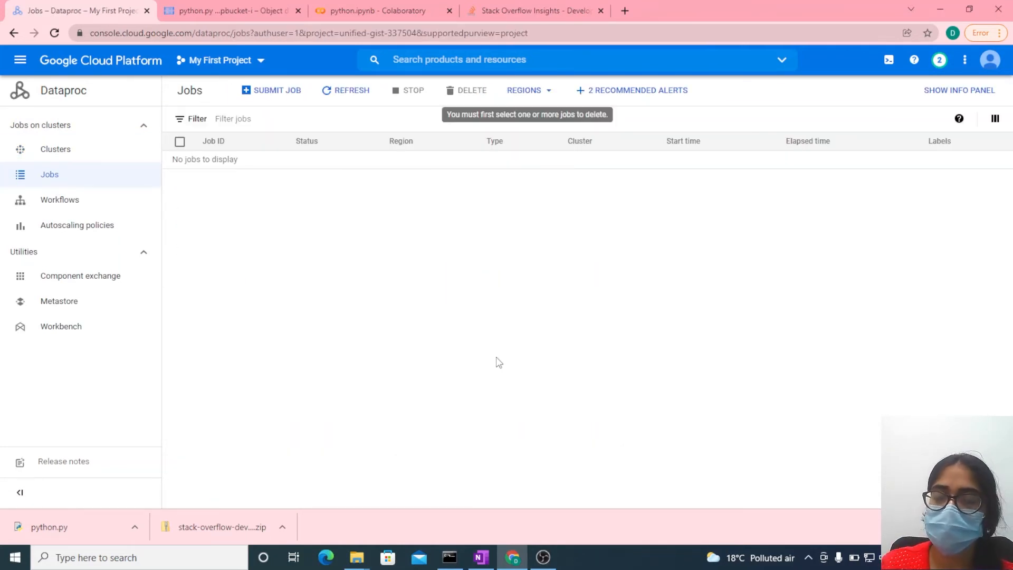
pyautogui.click(275, 90)
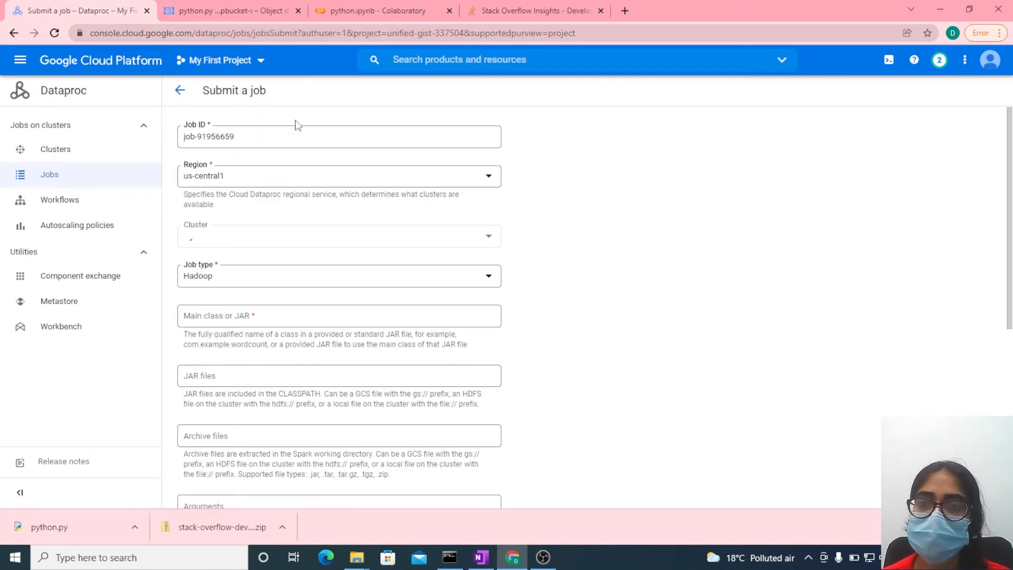
pyautogui.click(271, 137)
pyautogui.press('BackSpace')
pyautogui.press('BackSpace')
pyautogui.press('BackSpace')
pyautogui.press('BackSpace')
pyautogui.press('BackSpace')
pyautogui.press('BackSpace')
pyautogui.press('BackSpace')
pyautogui.press('BackSpace')
pyautogui.press('BackSpace')
pyautogui.press('BackSpace')
pyautogui.press('BackSpace')
pyautogui.press('BackSpace')
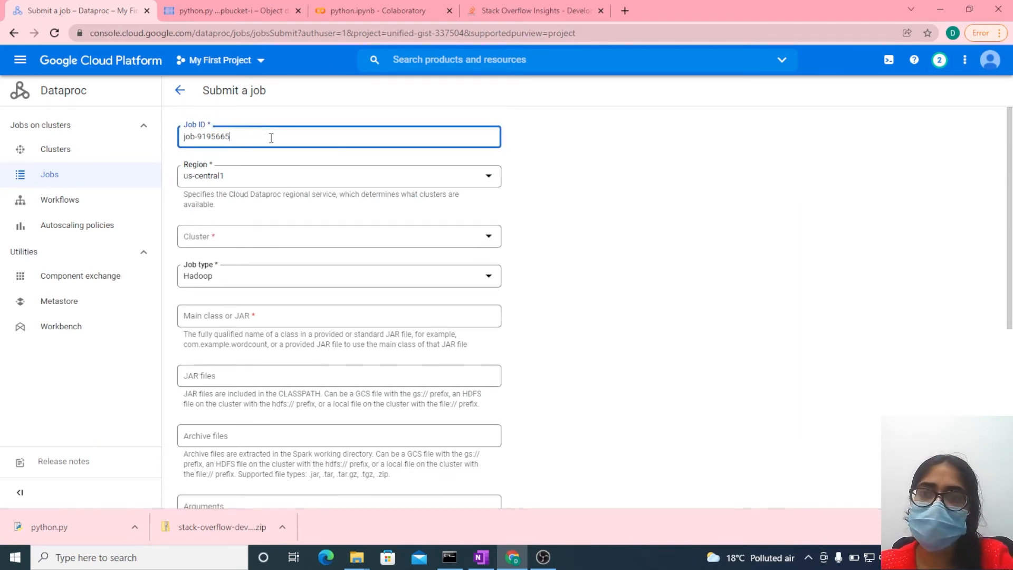
pyautogui.write('spar')
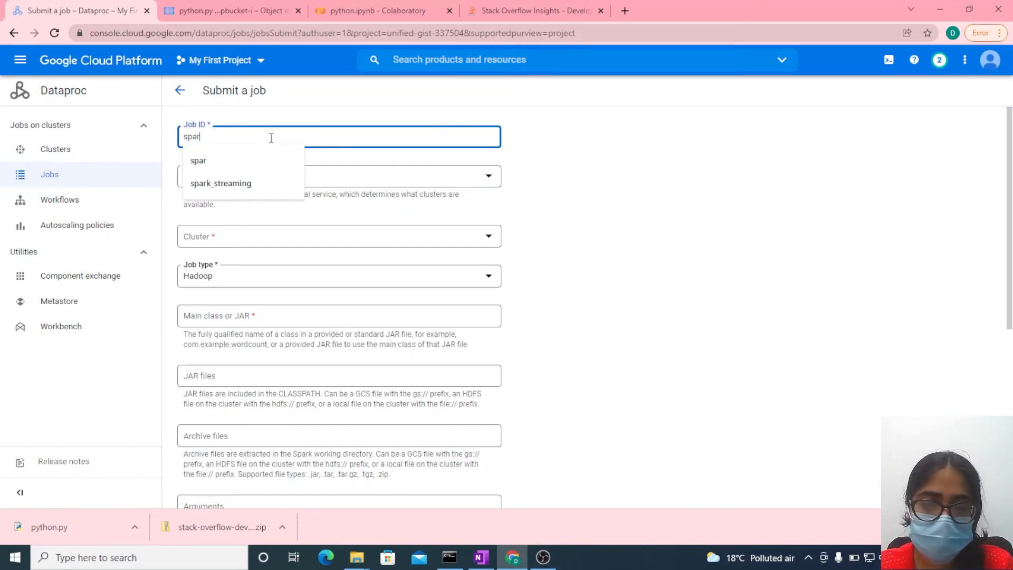
pyautogui.press('Down')
pyautogui.press('Down')
pyautogui.press('Return')
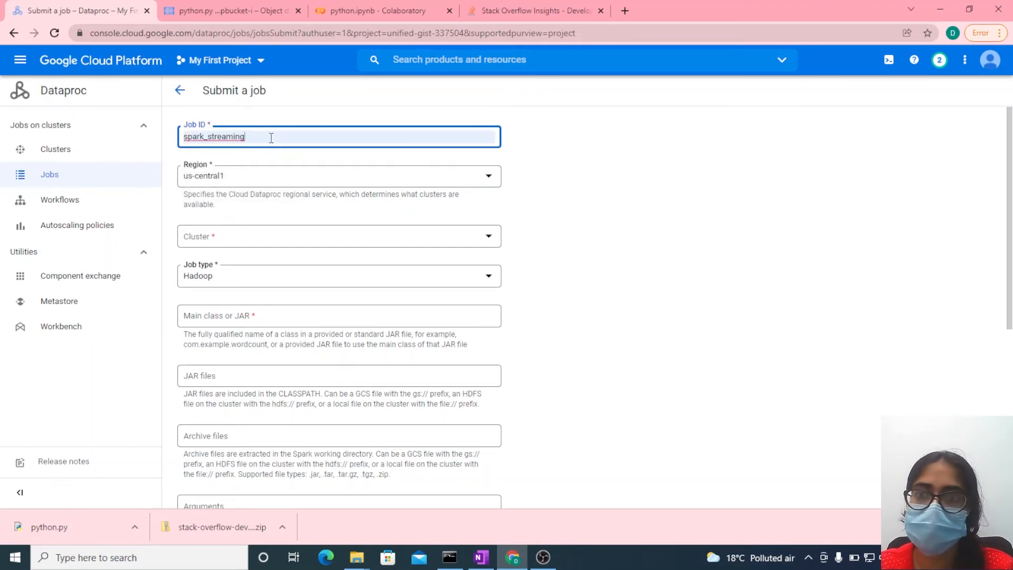
# - Set the job's region to asia-southeast1, its cluster to cluster-1 and its job type to PySpark
pyautogui.click(255, 180)
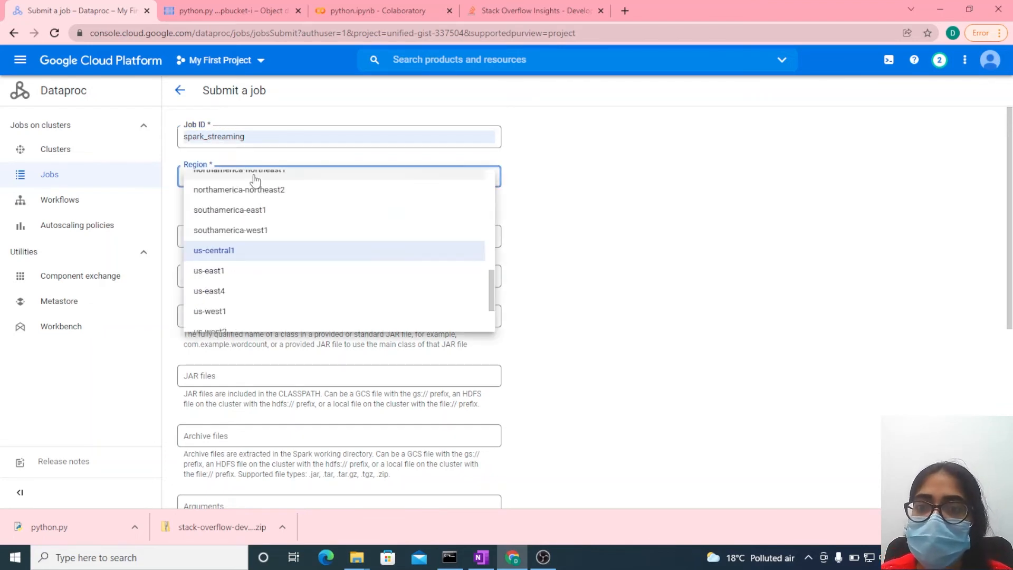
pyautogui.scroll(10, 241, 249)
pyautogui.scroll(1, 242, 248)
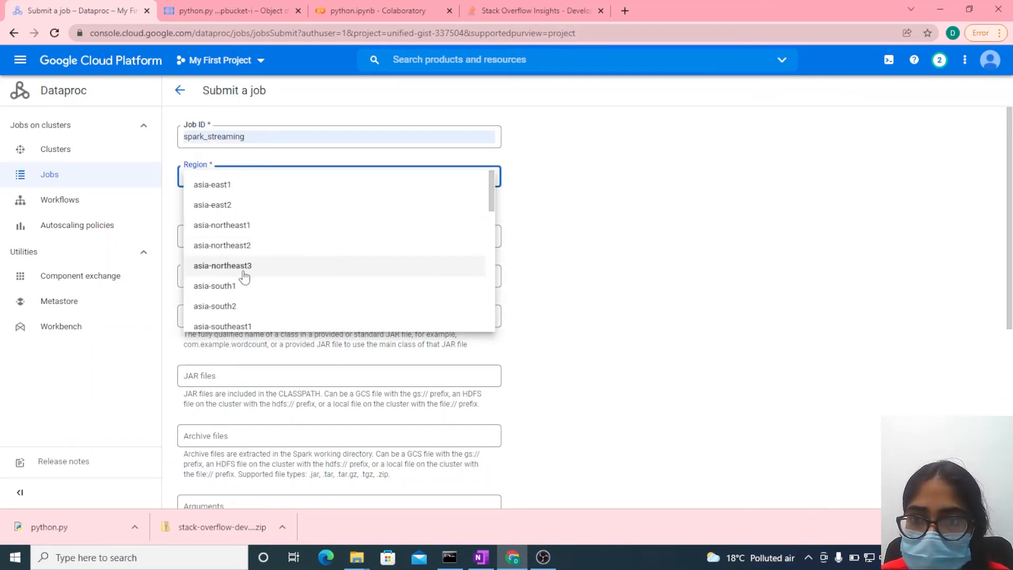
pyautogui.click(241, 324)
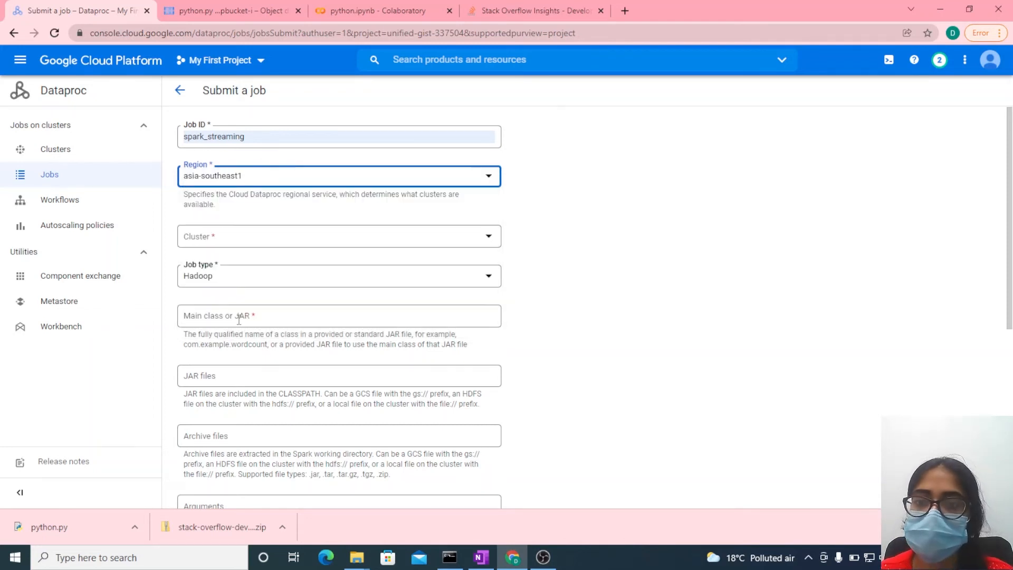
pyautogui.click(233, 237)
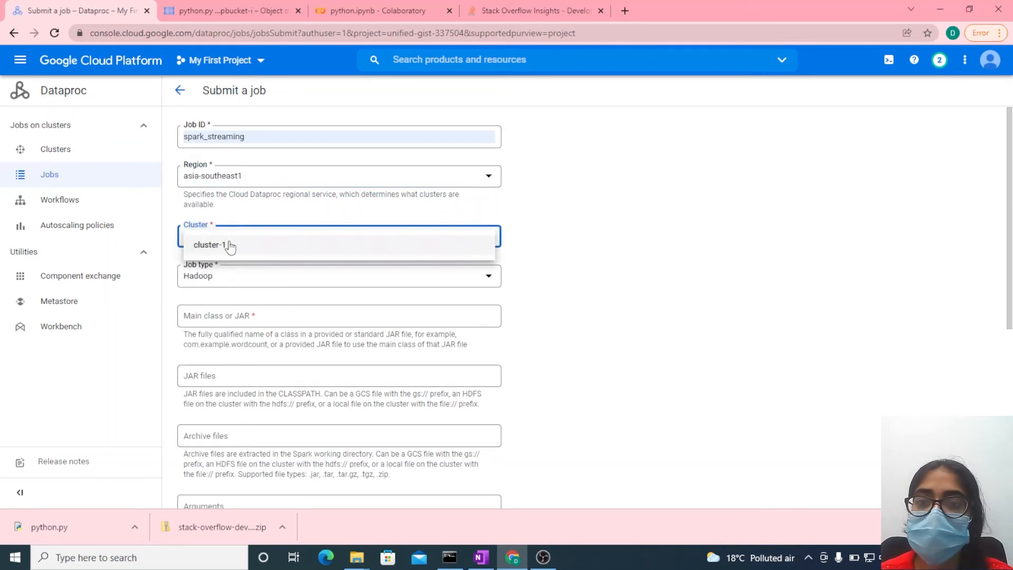
pyautogui.click(230, 245)
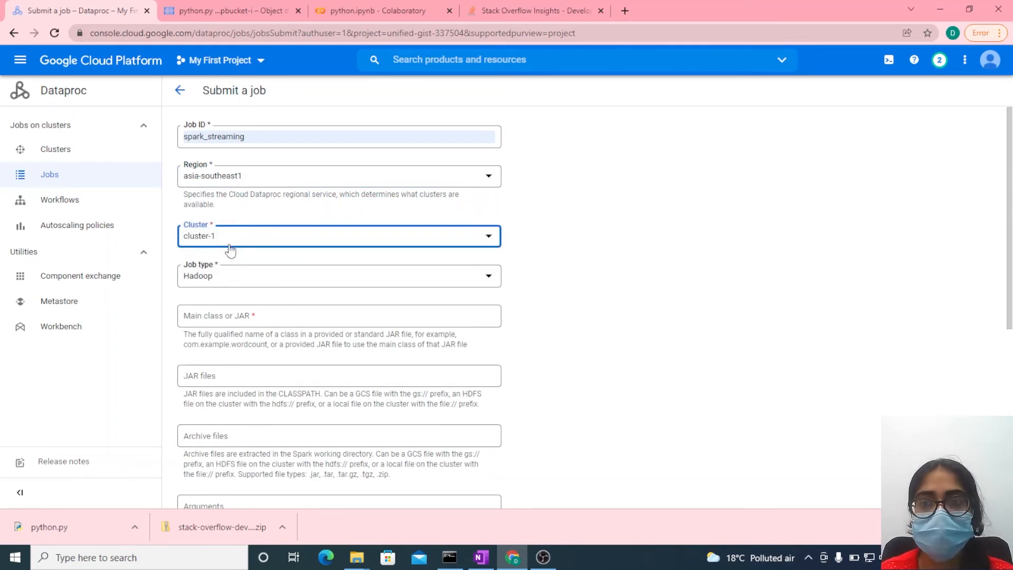
pyautogui.click(230, 285)
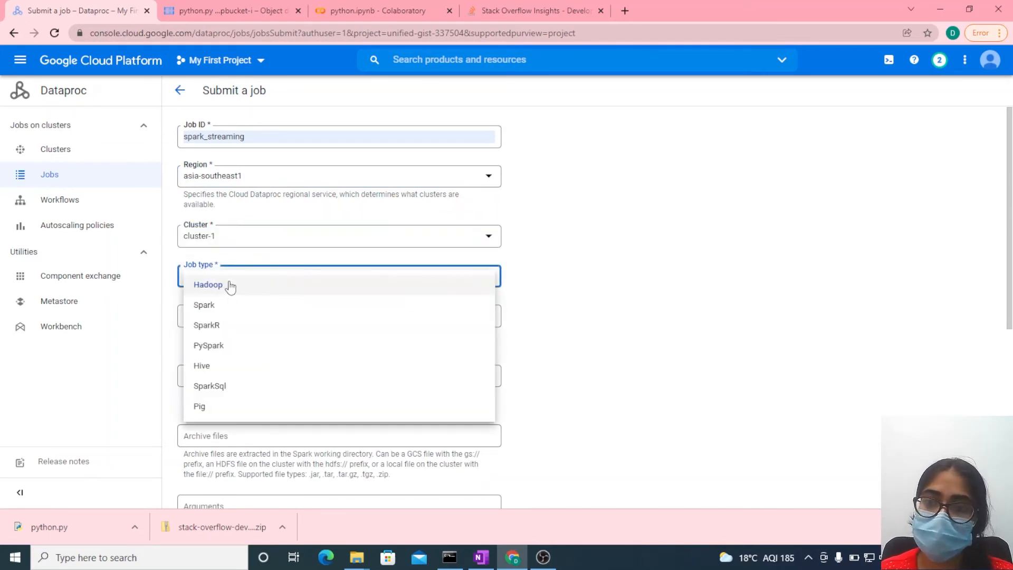
pyautogui.click(222, 345)
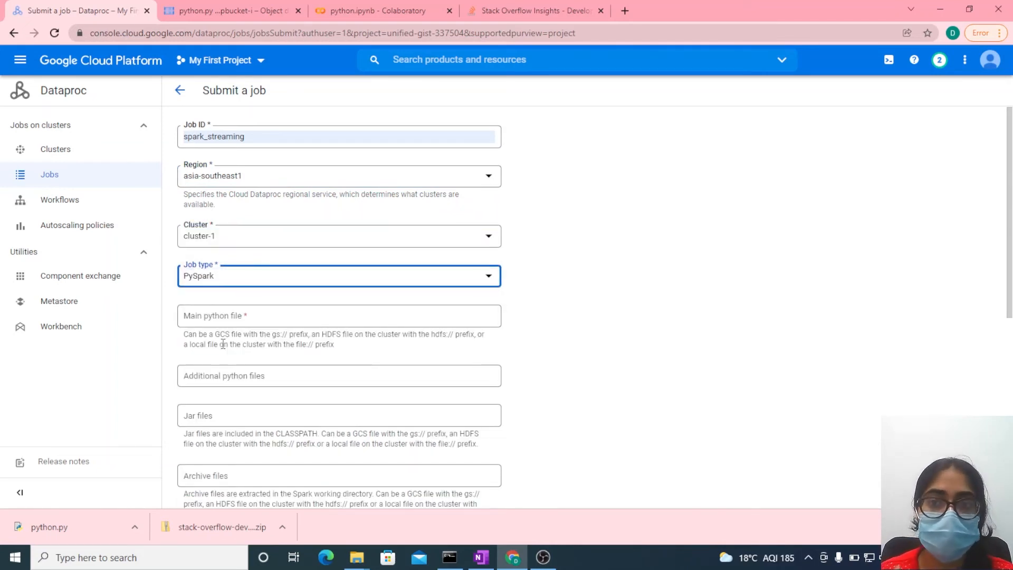
# - Review the script in the python.ipynb Colaboratory notebook and return to the Dataproc job form
pyautogui.click(214, 318)
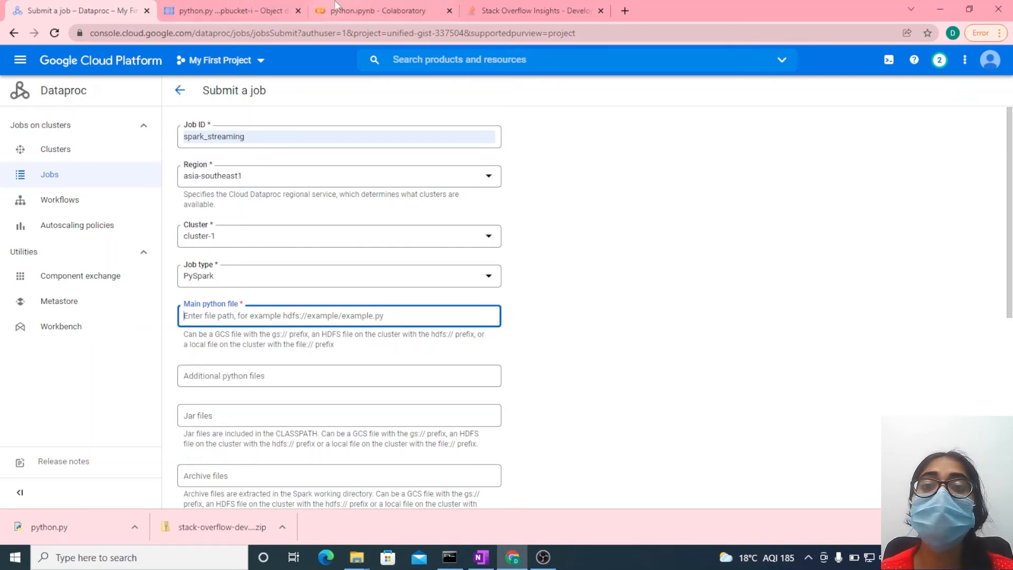
pyautogui.click(368, 13)
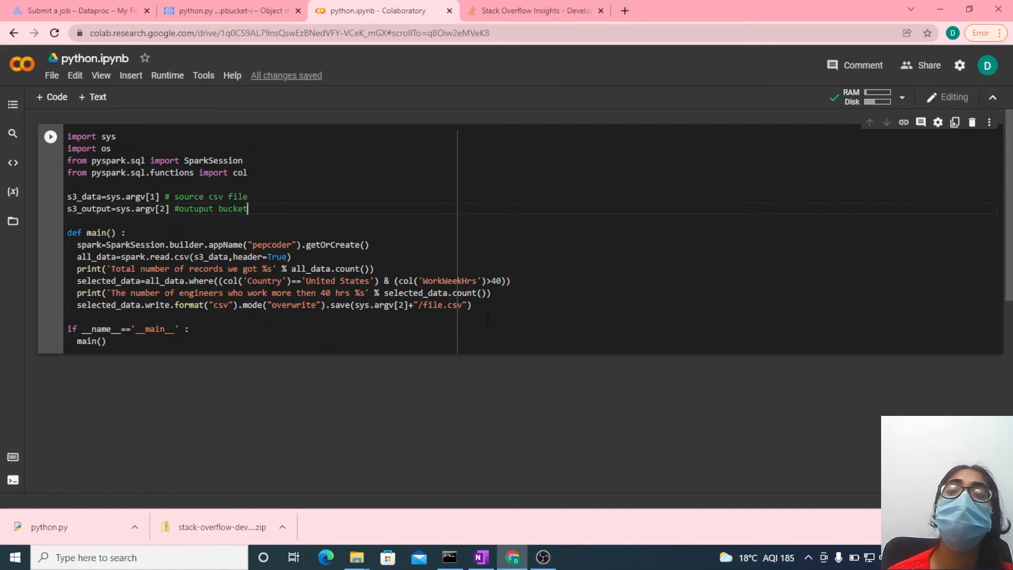
pyautogui.click(64, 11)
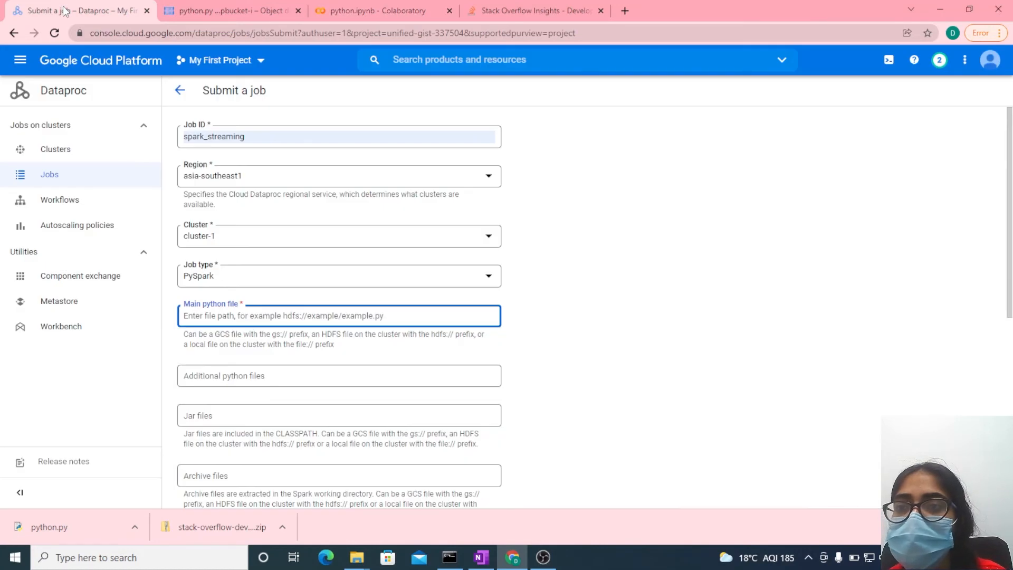
# - Switch to Cloud Storage and rename python.py in the pepbucket-i bucket to main.py
pyautogui.click(222, 11)
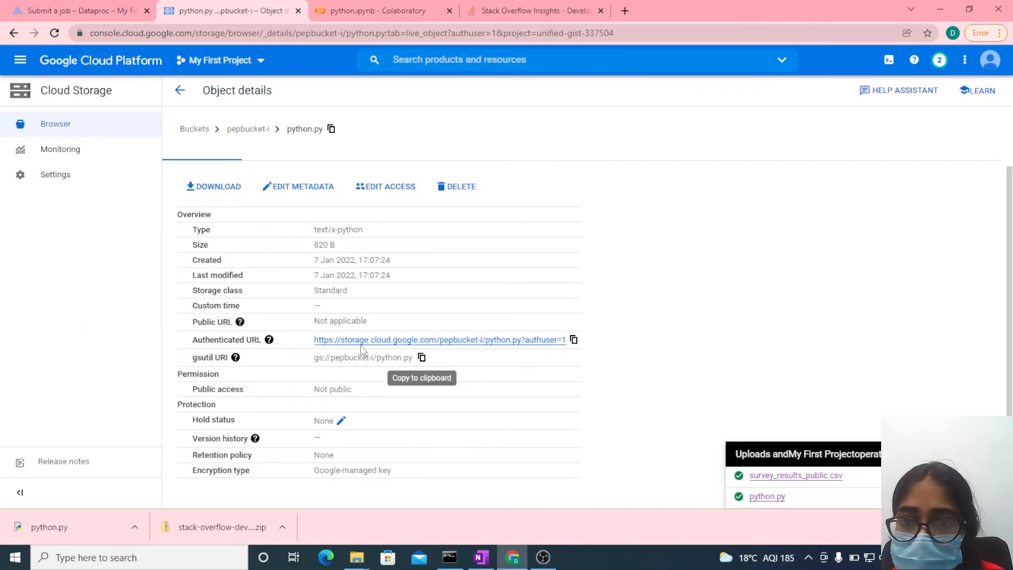
pyautogui.click(243, 131)
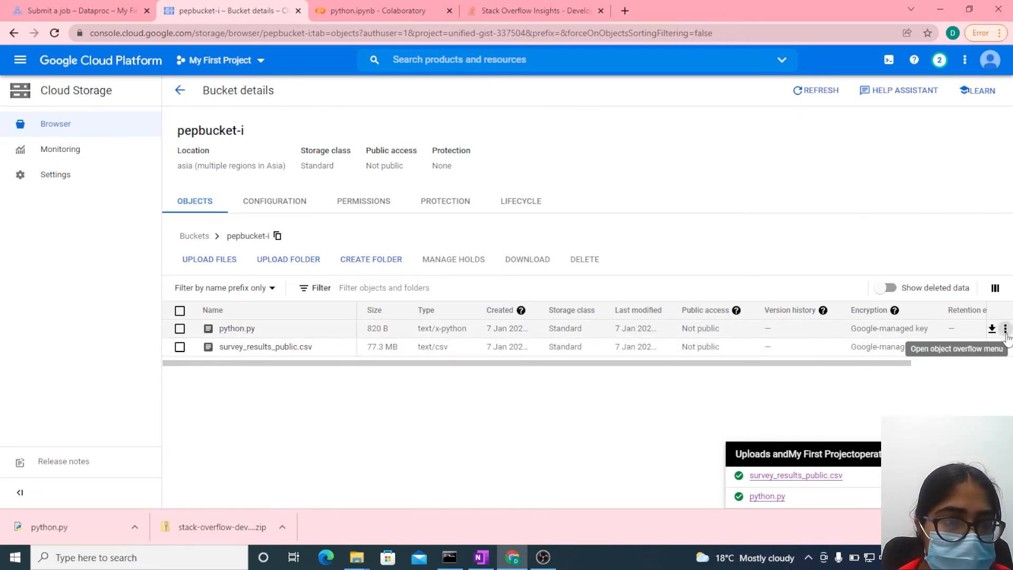
pyautogui.click(1004, 329)
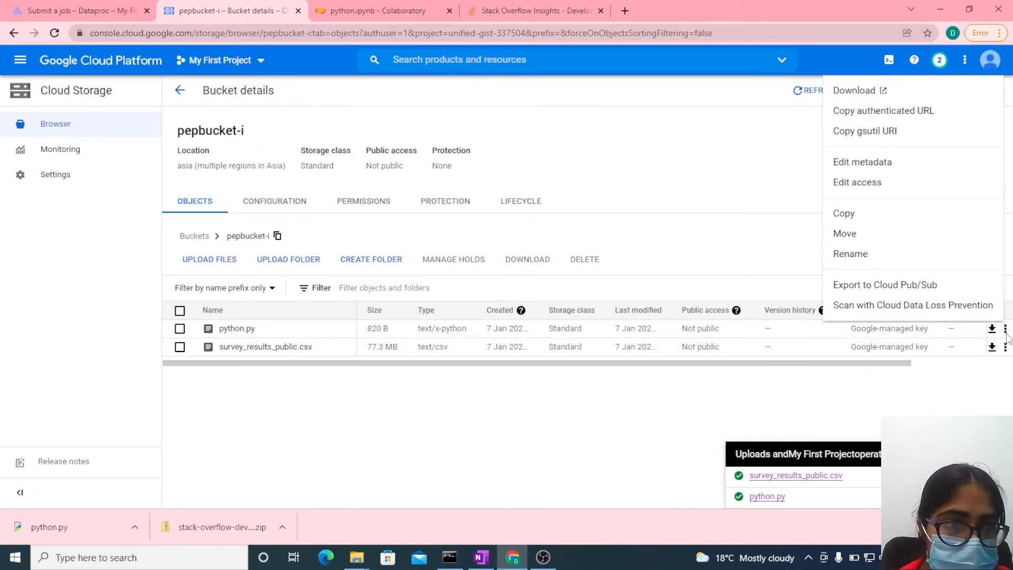
pyautogui.click(860, 262)
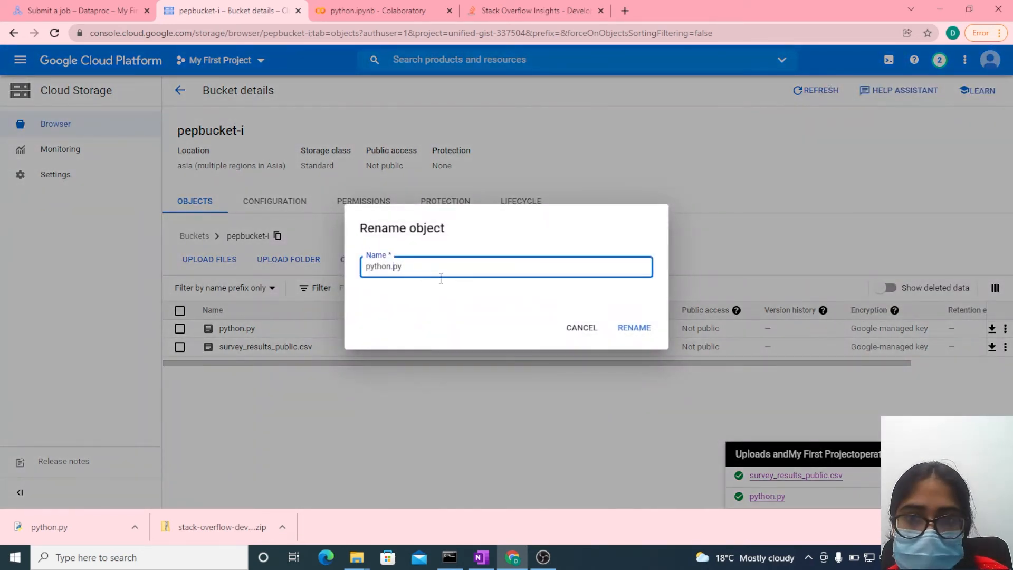
pyautogui.press('Left')
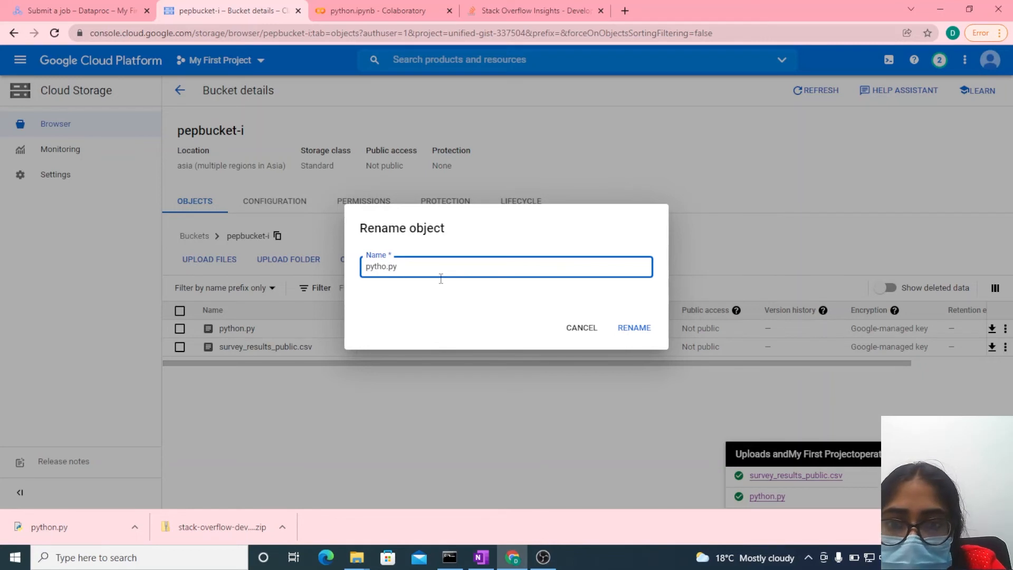
pyautogui.press('BackSpace')
pyautogui.press('BackSpace')
pyautogui.press('BackSpace')
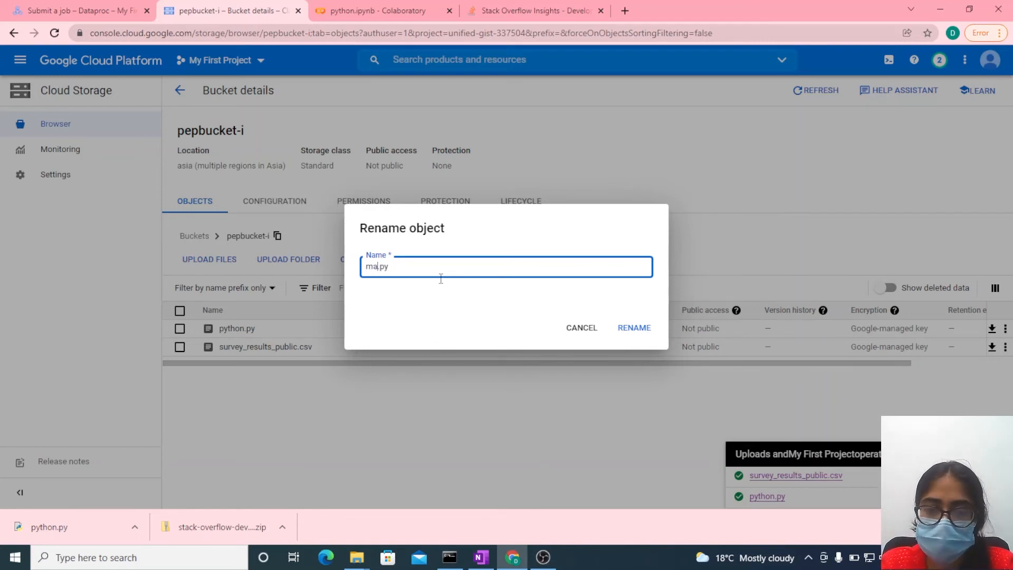
pyautogui.click(635, 328)
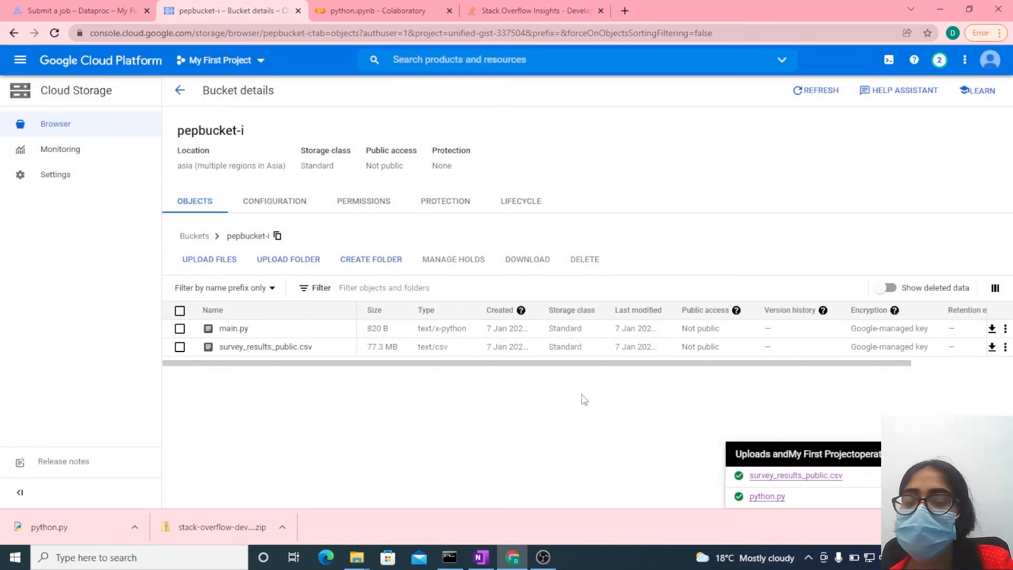
# - Copy main.py's gsutil URI from its object details and enter gs://pepbucket-i/main.py as the Dataproc job's main python file
pyautogui.click(228, 331)
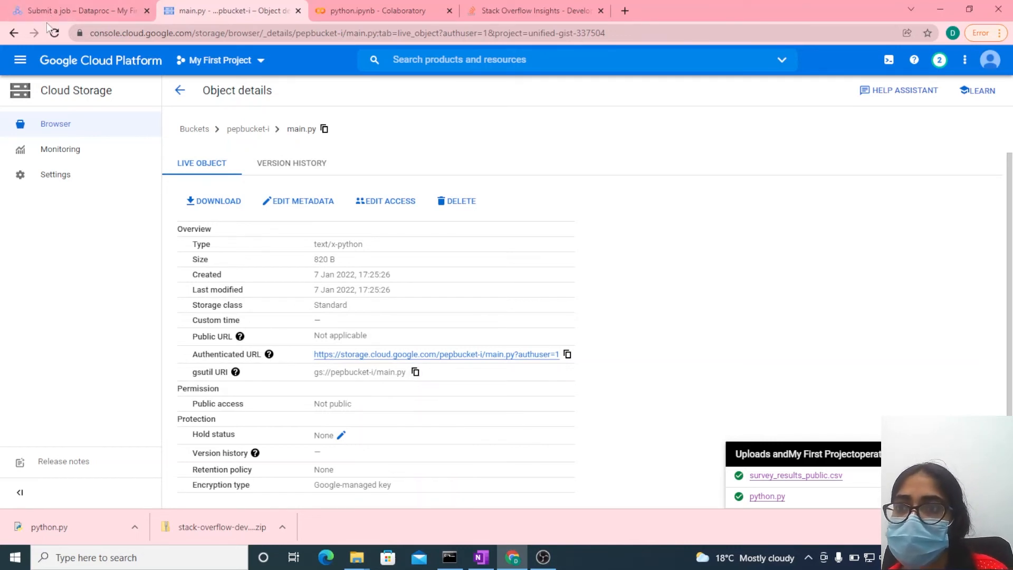
pyautogui.click(47, 4)
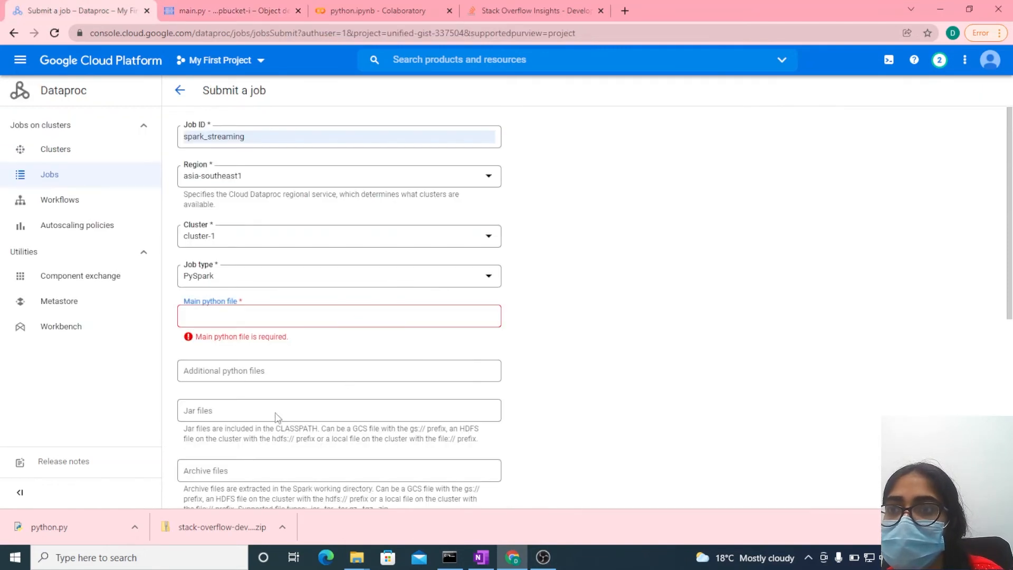
pyautogui.click(222, 319)
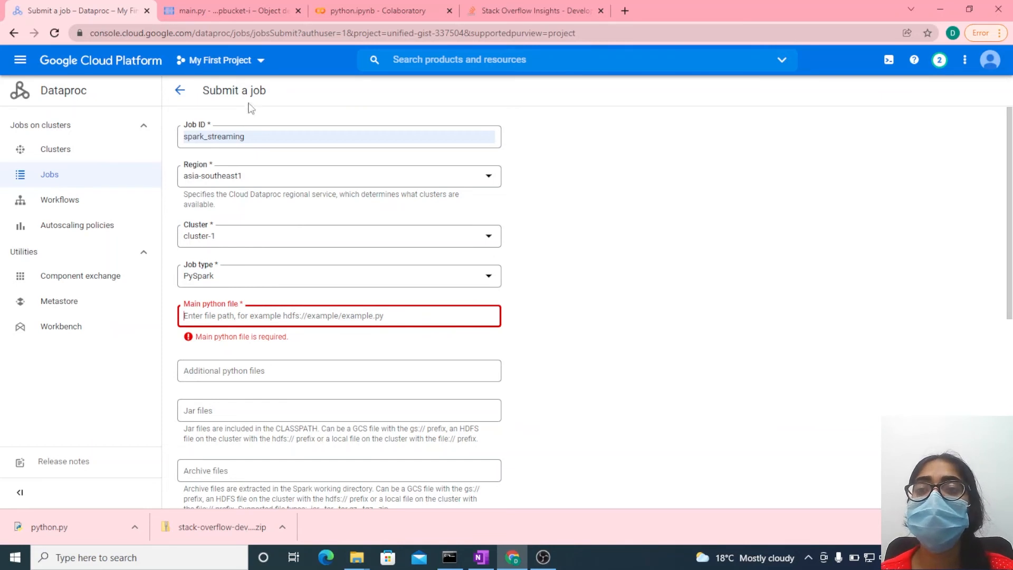
pyautogui.click(225, 10)
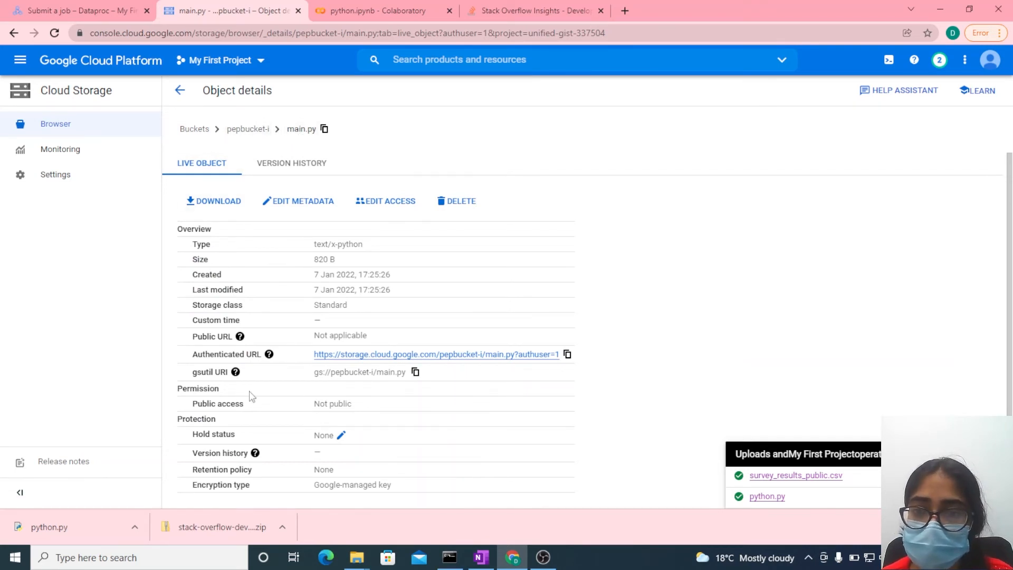
pyautogui.click(415, 373)
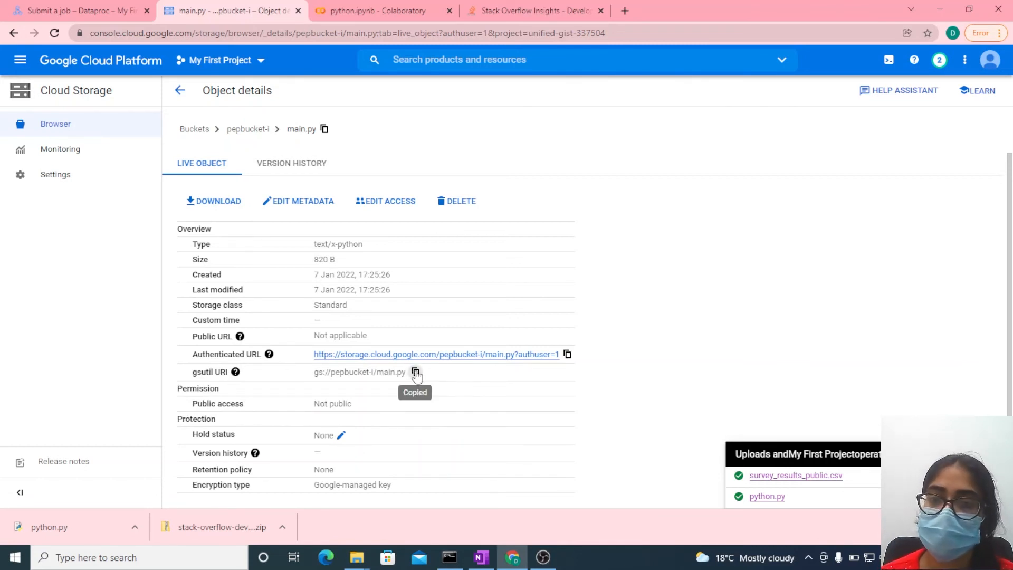
pyautogui.click(61, 9)
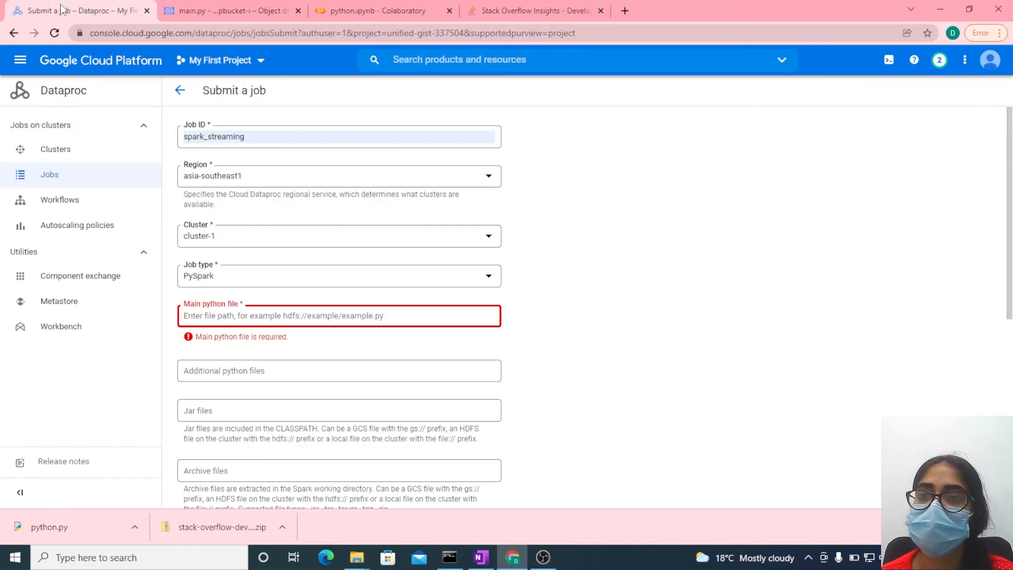
pyautogui.click(199, 320)
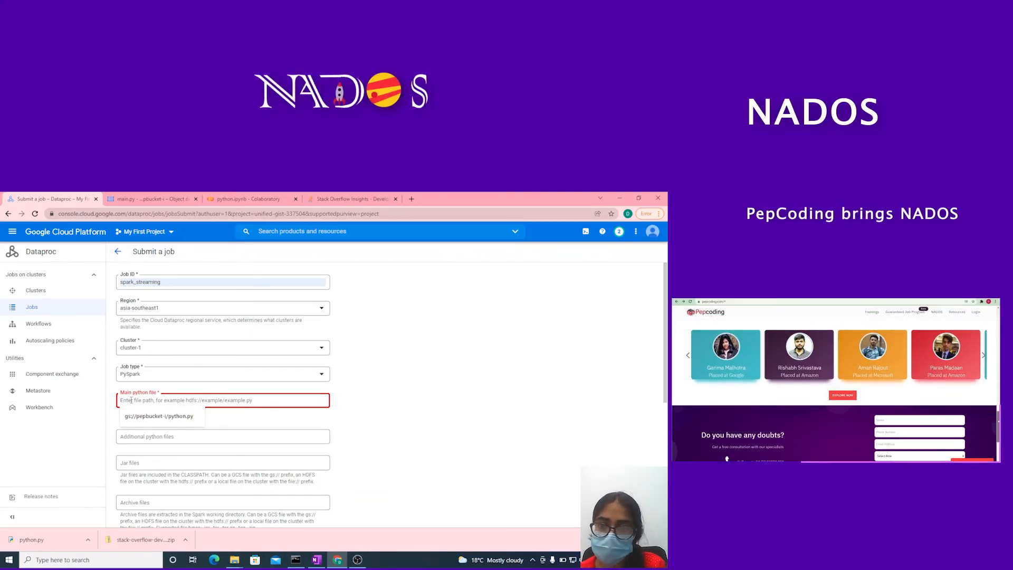
pyautogui.hotkey('ctrl', 'v')
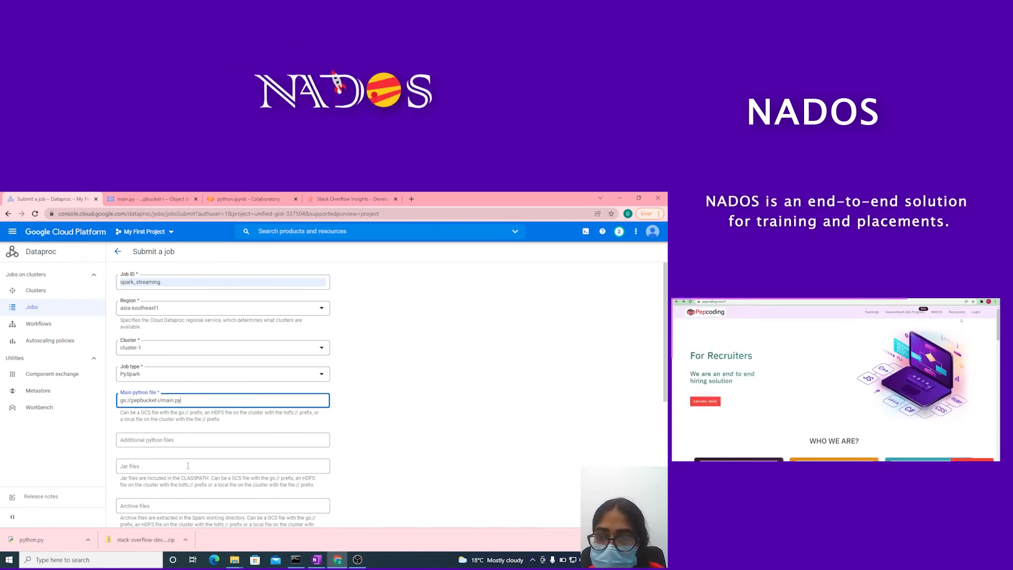
pyautogui.scroll(-3, 188, 465)
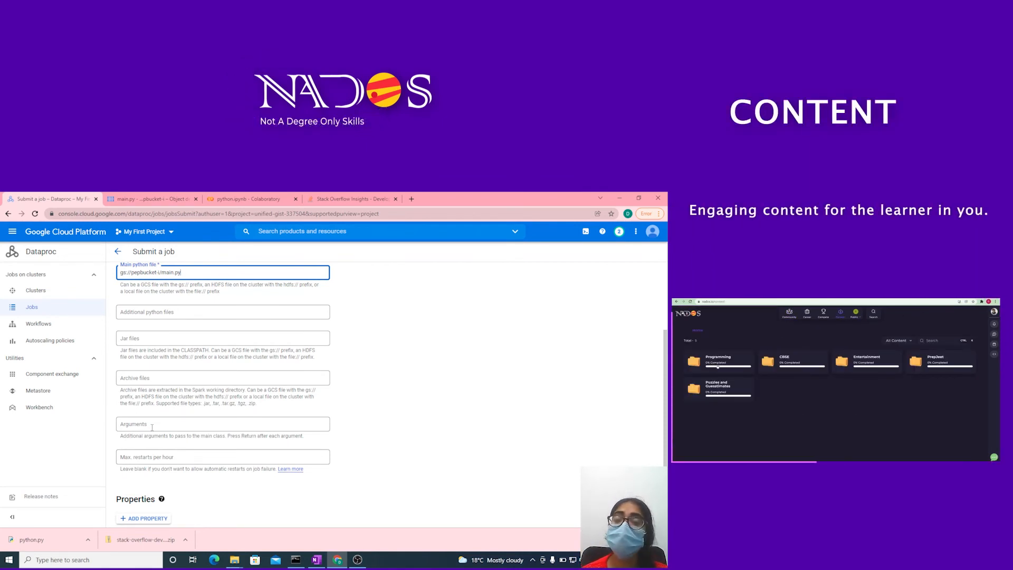
# - Check the script's expected arguments in python.ipynb and copy the gsutil URI of survey_results_public.csv from its object details in pepbucket-i
pyautogui.click(152, 425)
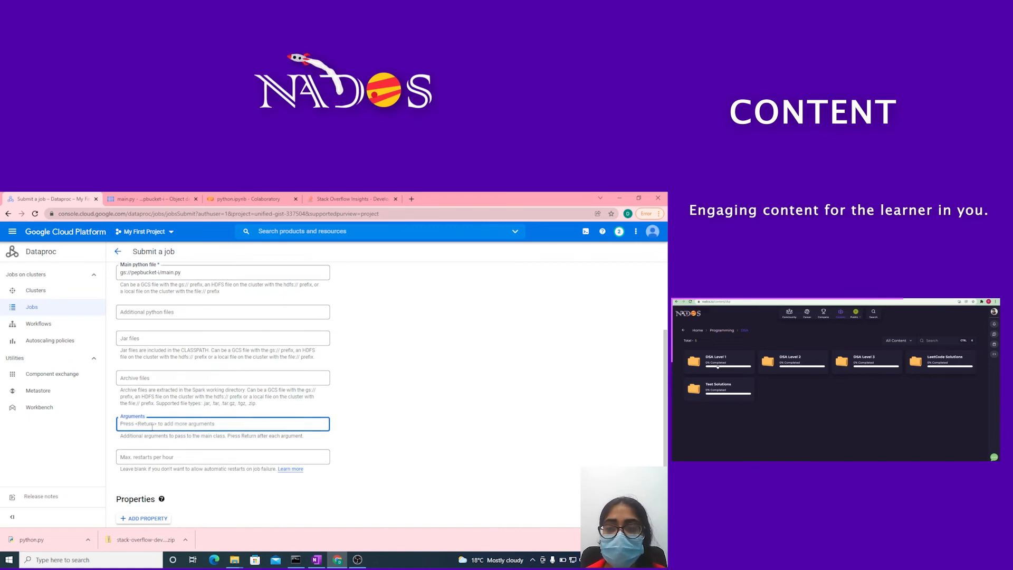
pyautogui.click(228, 199)
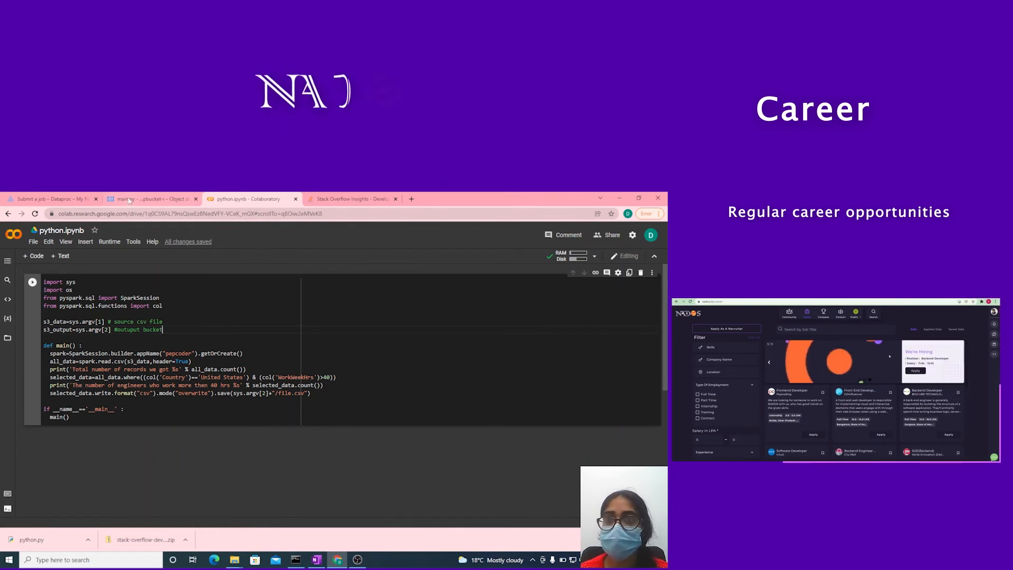
pyautogui.click(58, 200)
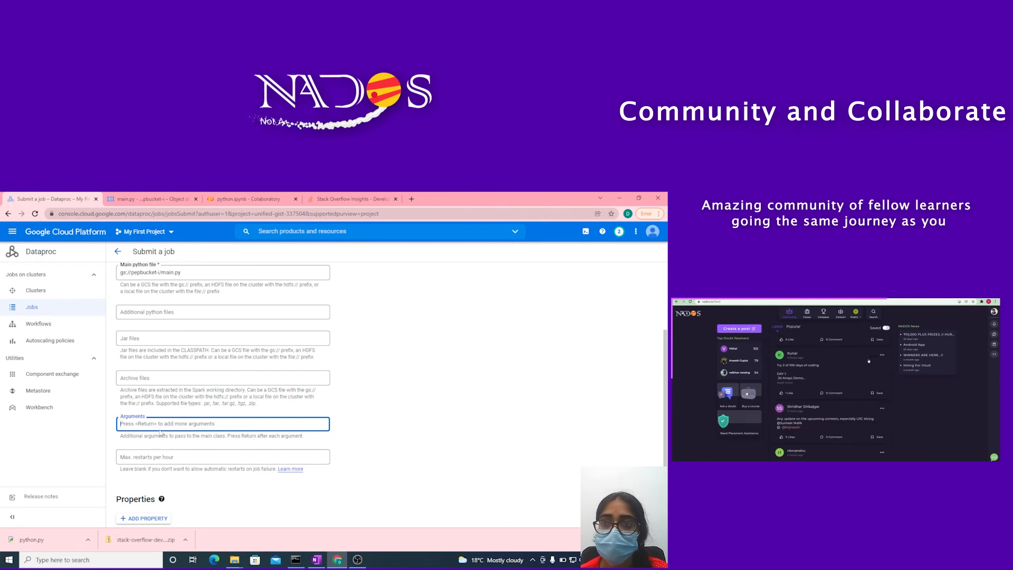
pyautogui.click(150, 199)
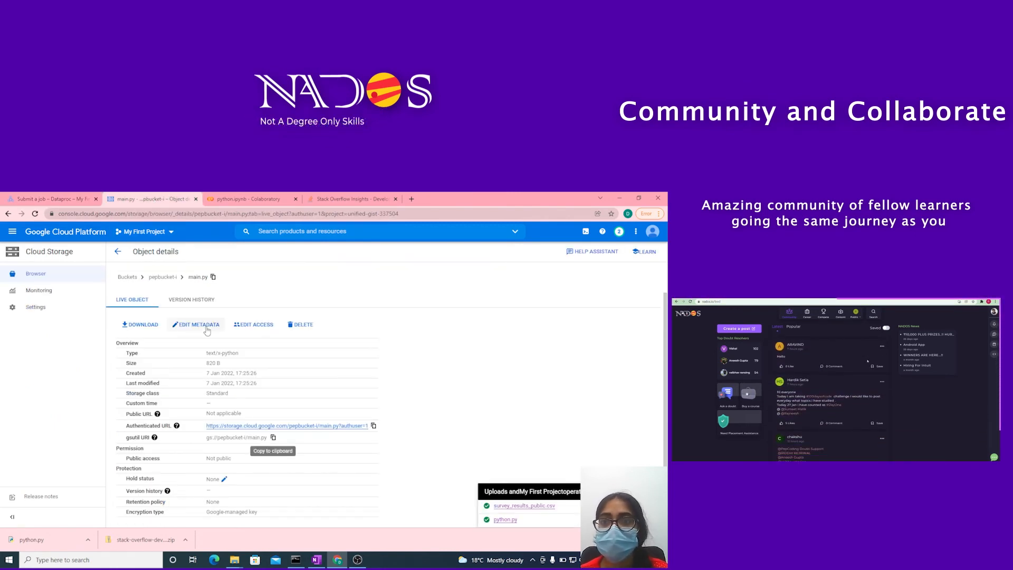
pyautogui.click(163, 277)
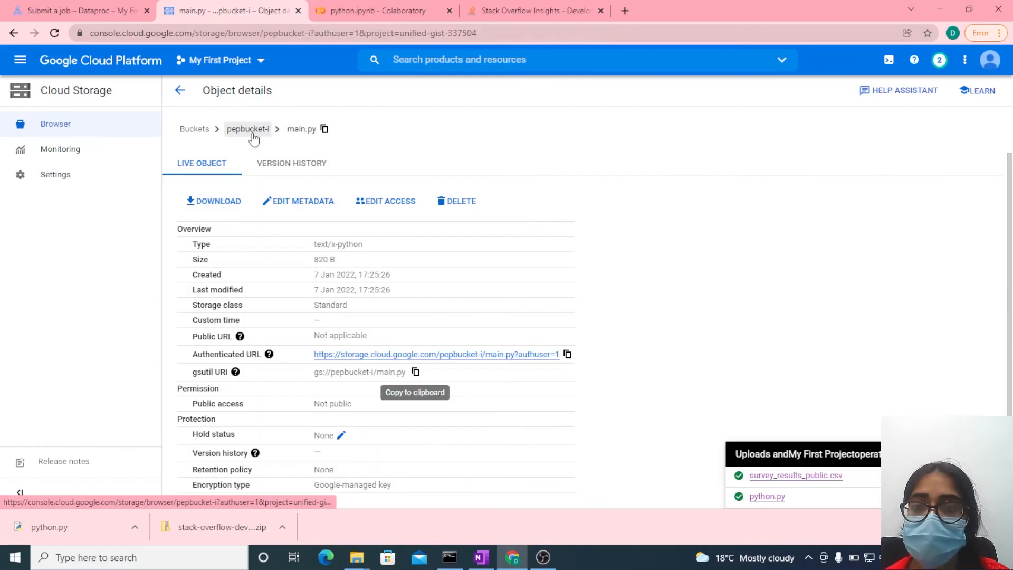
pyautogui.click(252, 132)
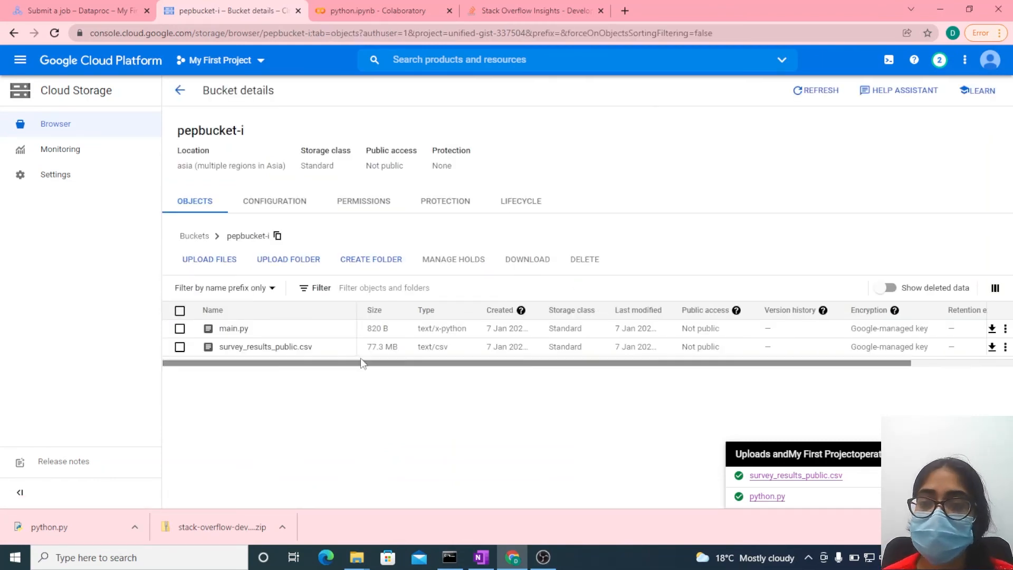
pyautogui.click(270, 348)
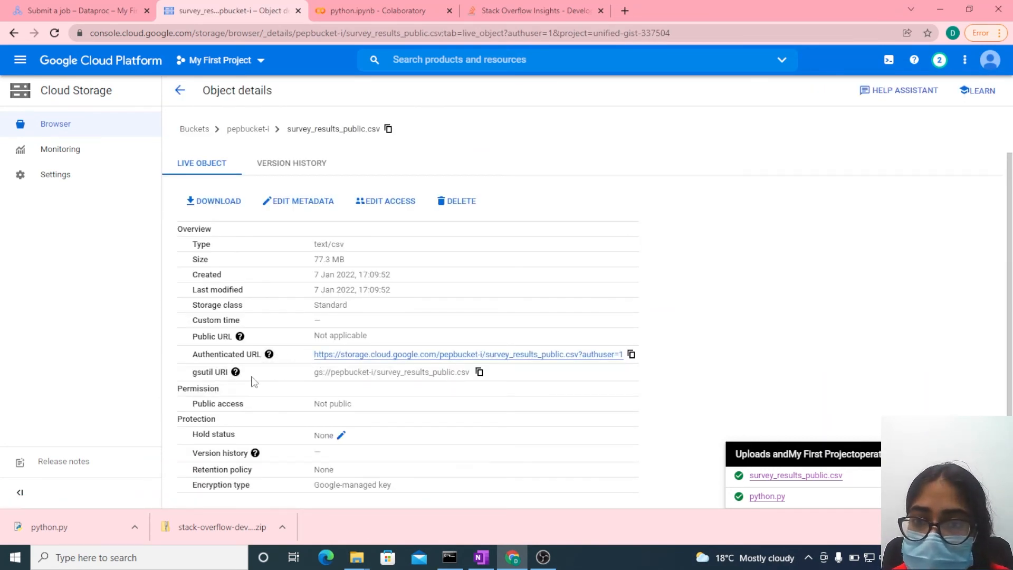
pyautogui.click(480, 374)
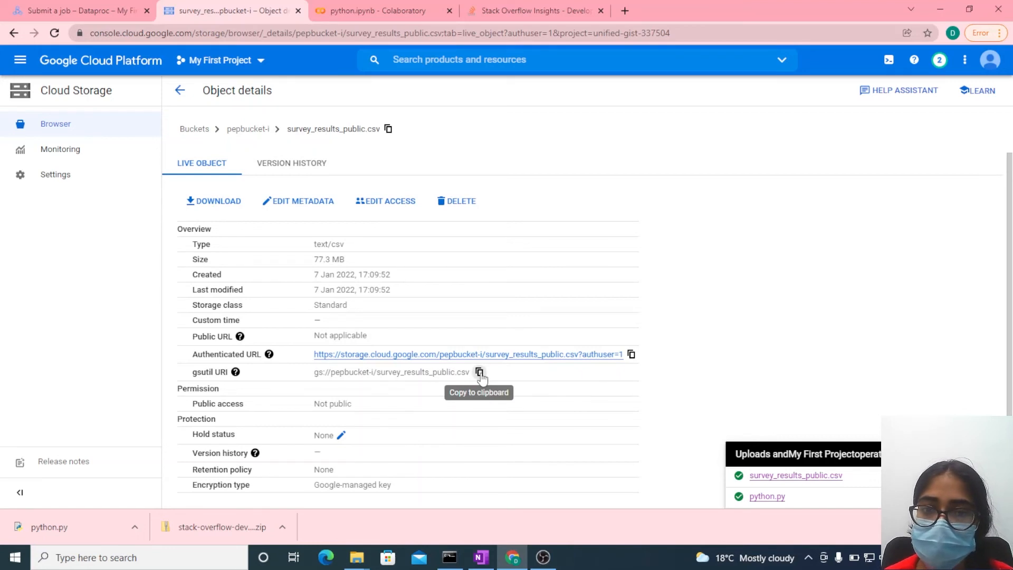
# - Add gs://pepbucket-i/survey_results_public.csv as the first argument of the Dataproc job
pyautogui.click(49, 12)
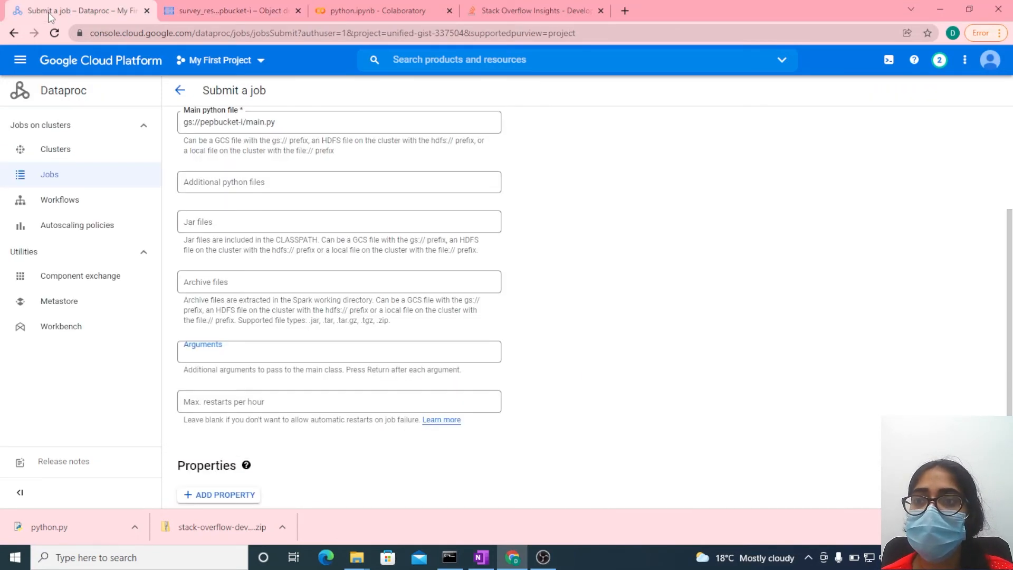
pyautogui.click(195, 352)
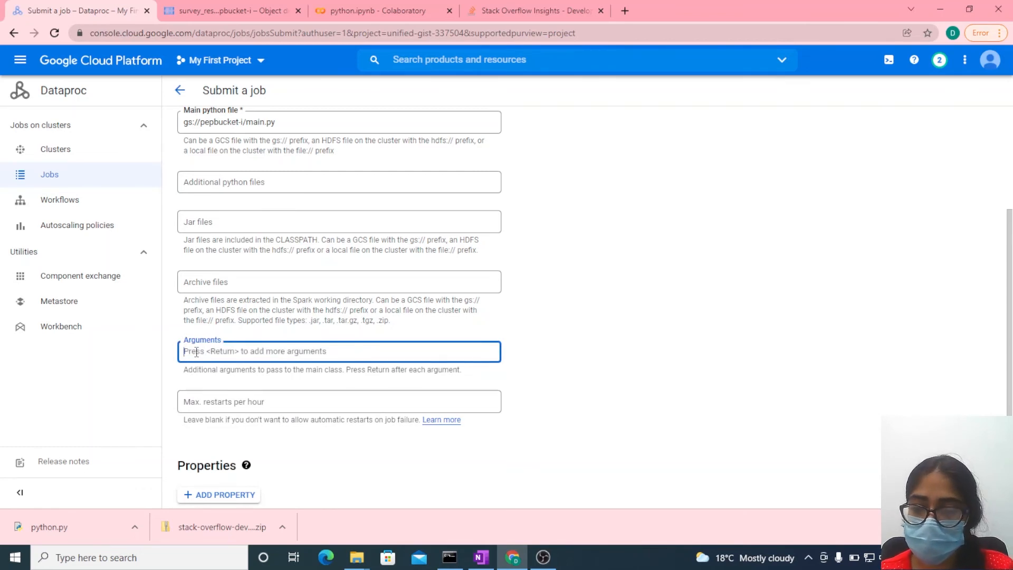
pyautogui.hotkey('ctrl', 'v')
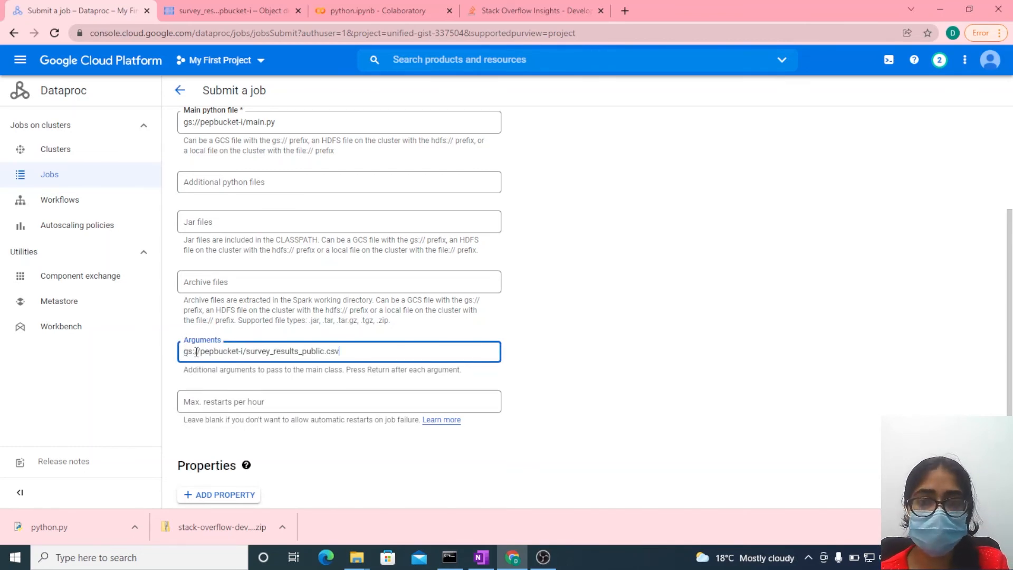
pyautogui.press('Return')
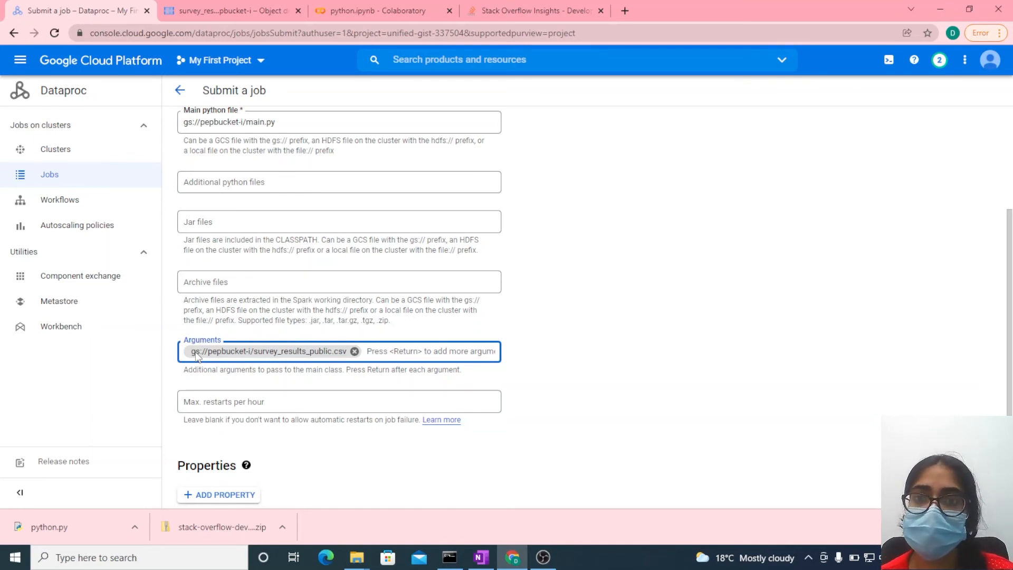
# - Check the output argument in python.ipynb and copy the gsutil URI from the pepbucket-o bucket's configuration in Cloud Storage
pyautogui.click(378, 10)
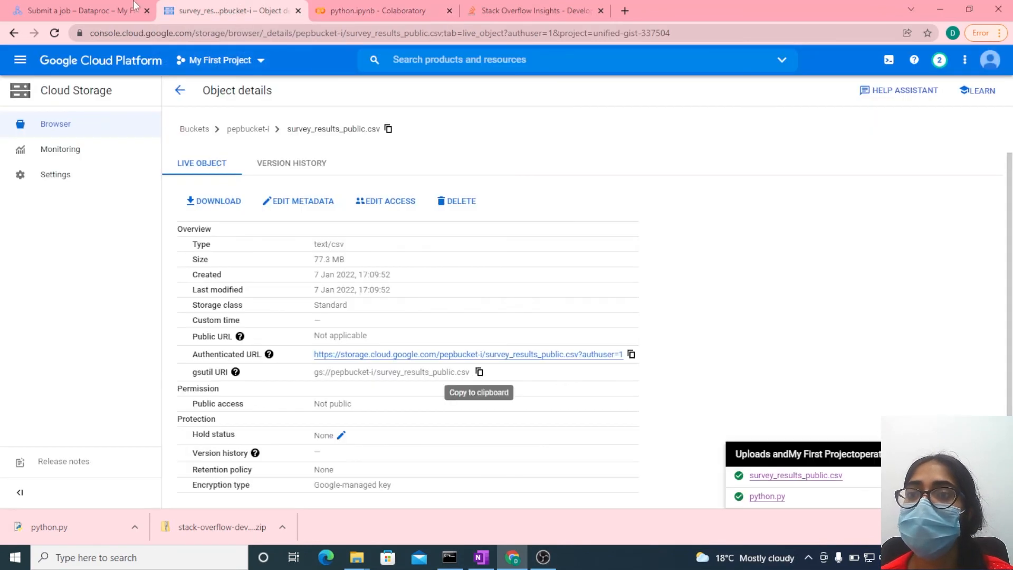
pyautogui.click(228, 3)
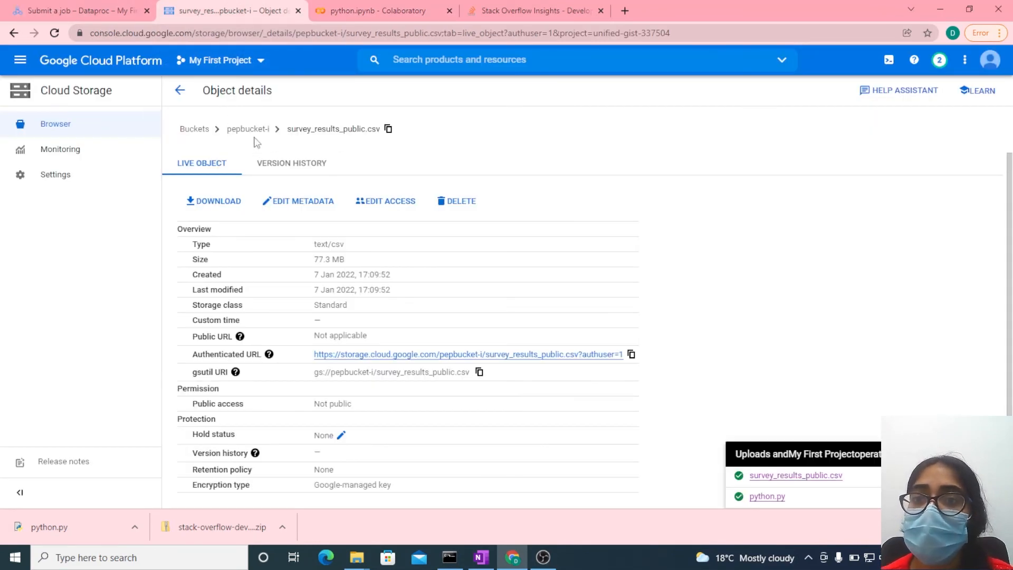
pyautogui.click(198, 131)
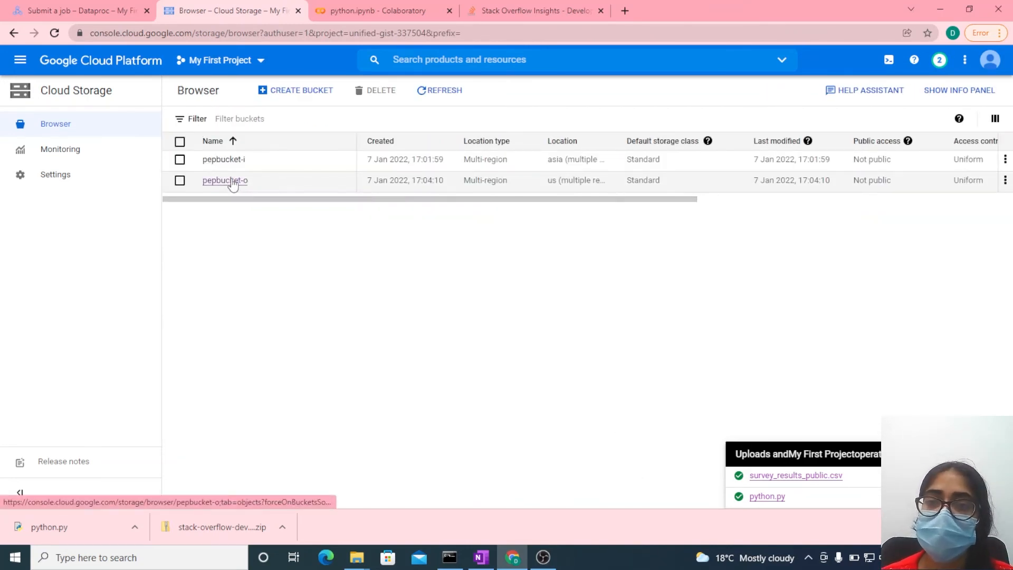
pyautogui.click(232, 181)
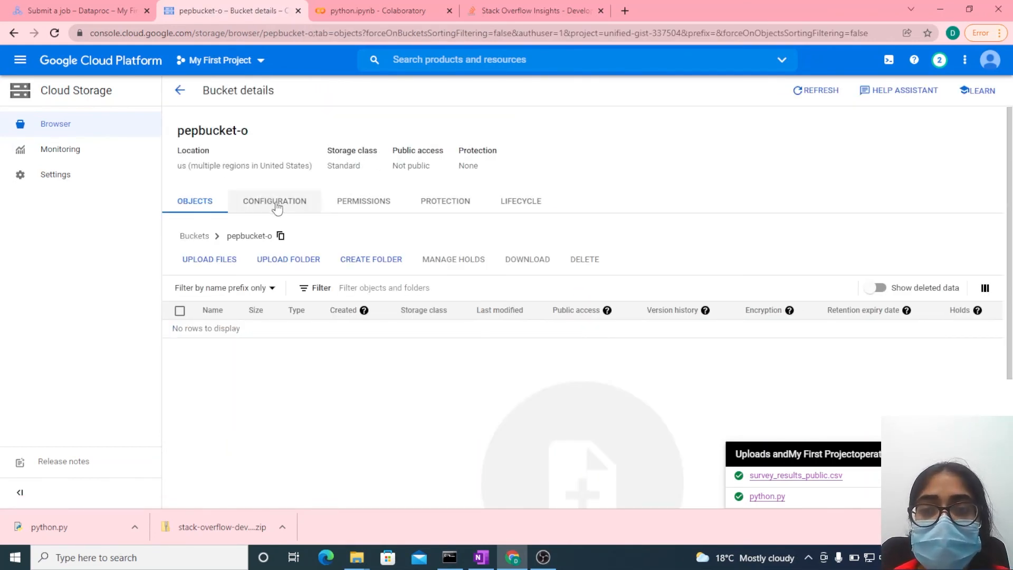
pyautogui.click(277, 206)
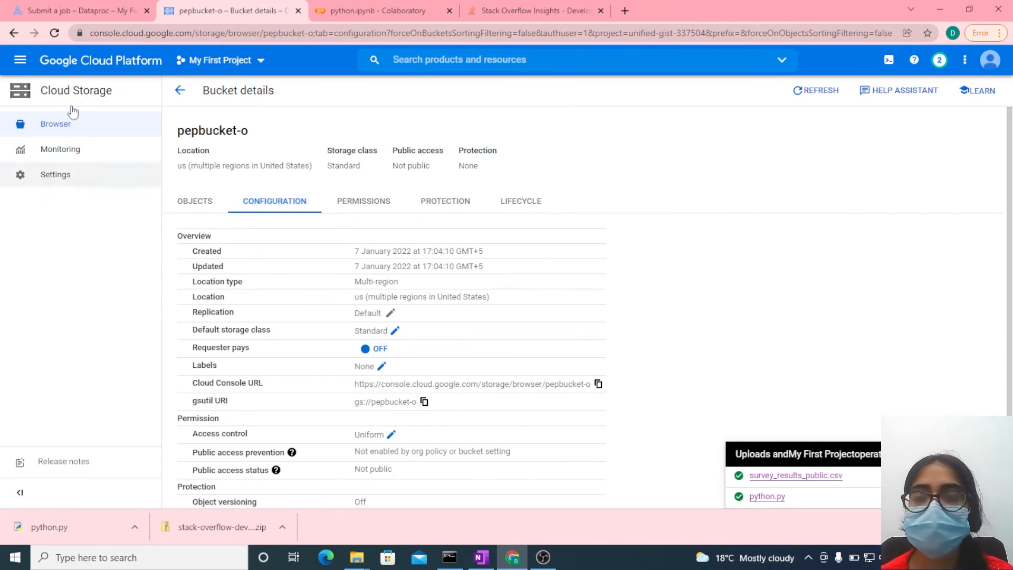
# - Add gs://pepbucket-o as the second argument of the Dataproc job
pyautogui.click(60, 8)
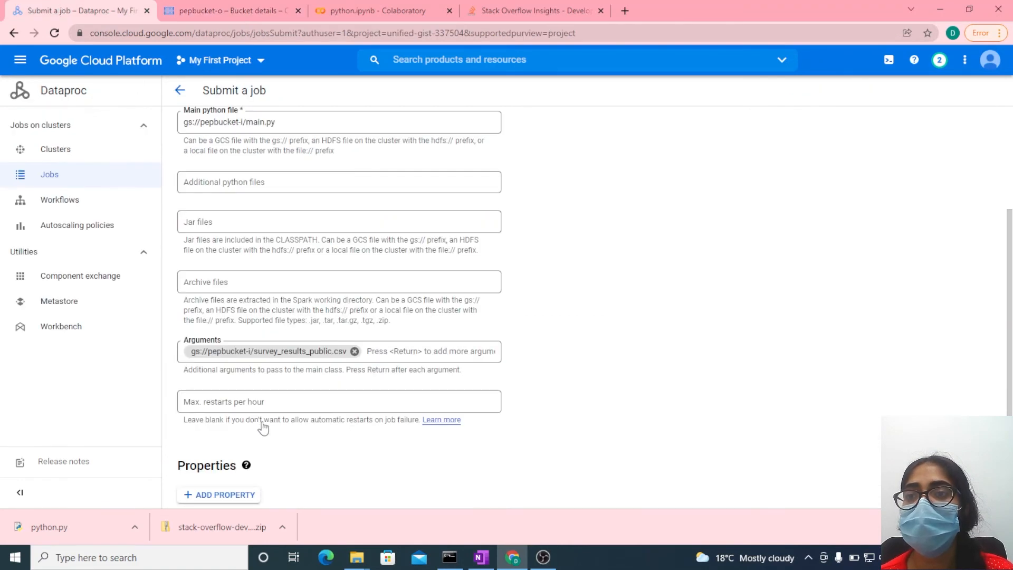
pyautogui.click(402, 351)
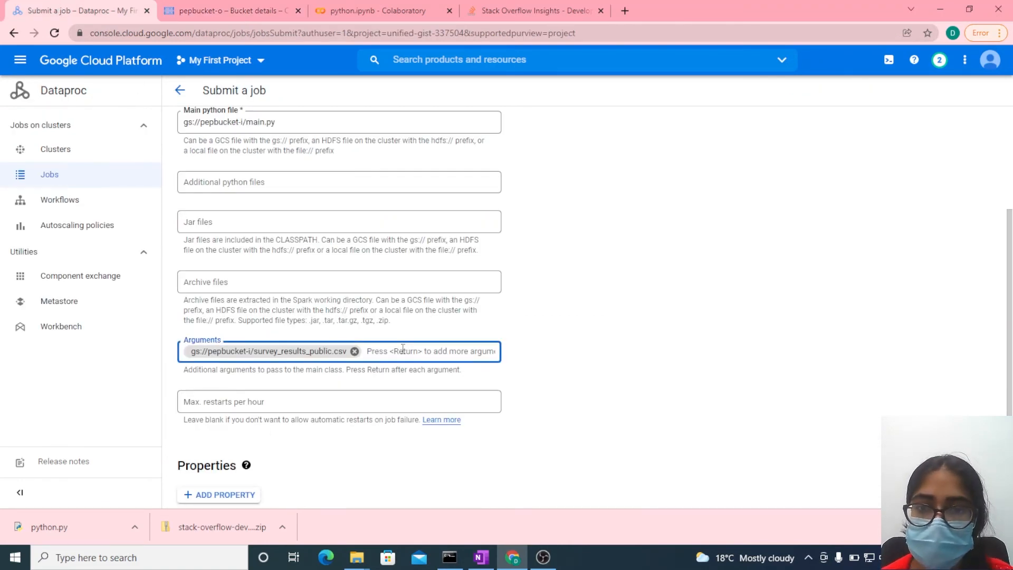
pyautogui.hotkey('ctrl', 'v')
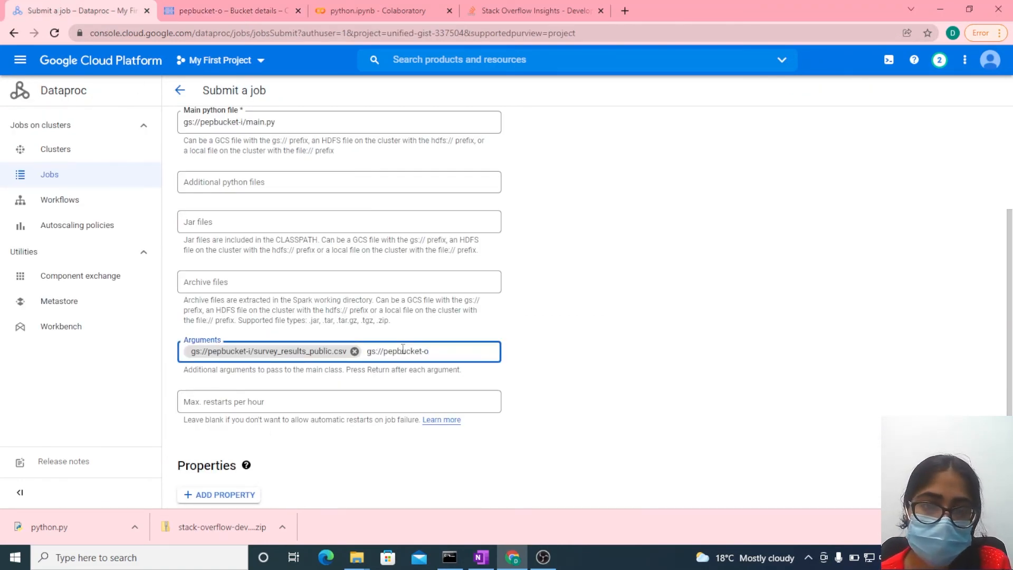
pyautogui.press('Return')
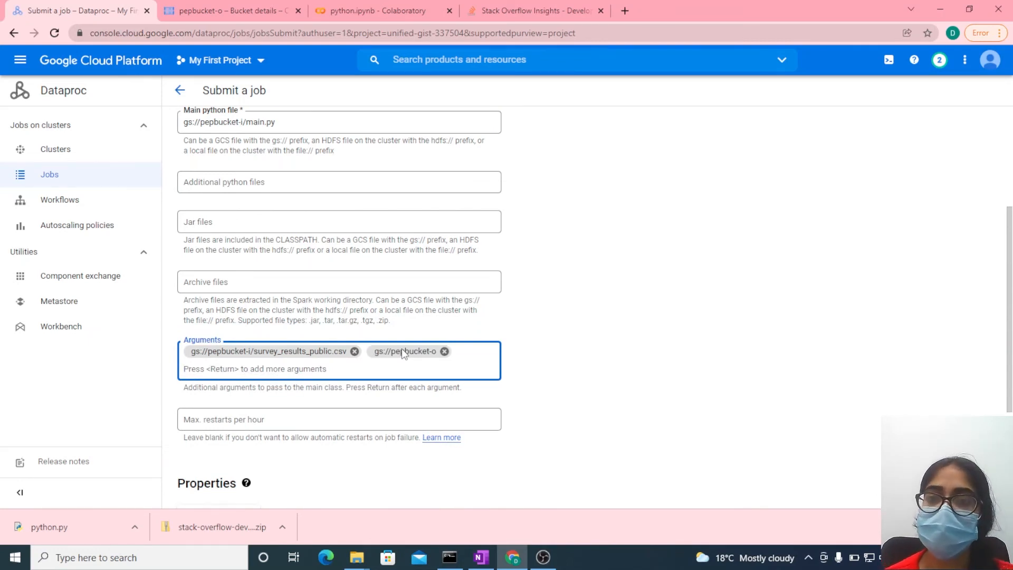
# - Review the job form's region, cluster, job type and file entries against the objects stored in pepbucket-i, and return to the form
pyautogui.scroll(4, 435, 169)
pyautogui.click(437, 176)
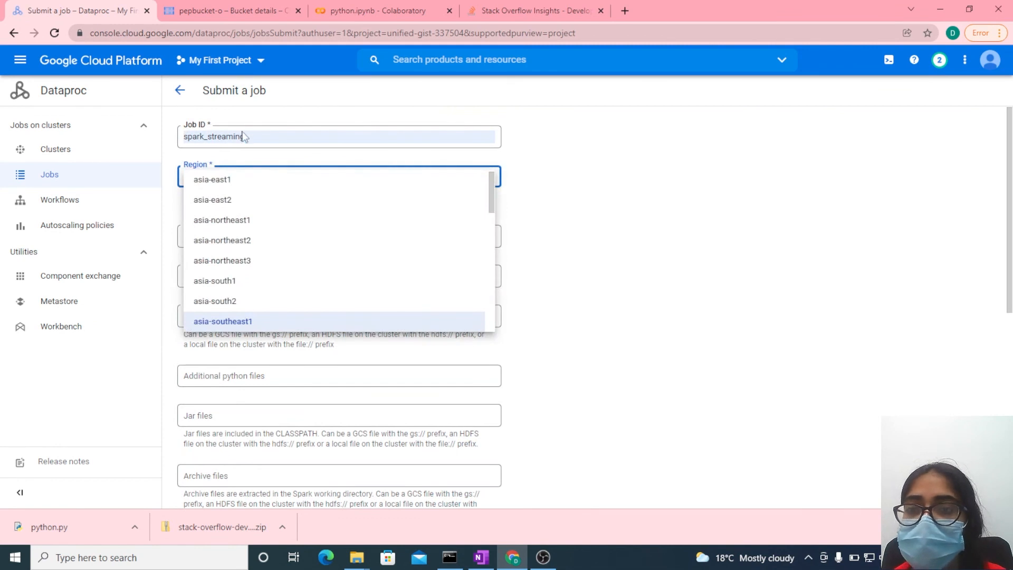
pyautogui.click(753, 239)
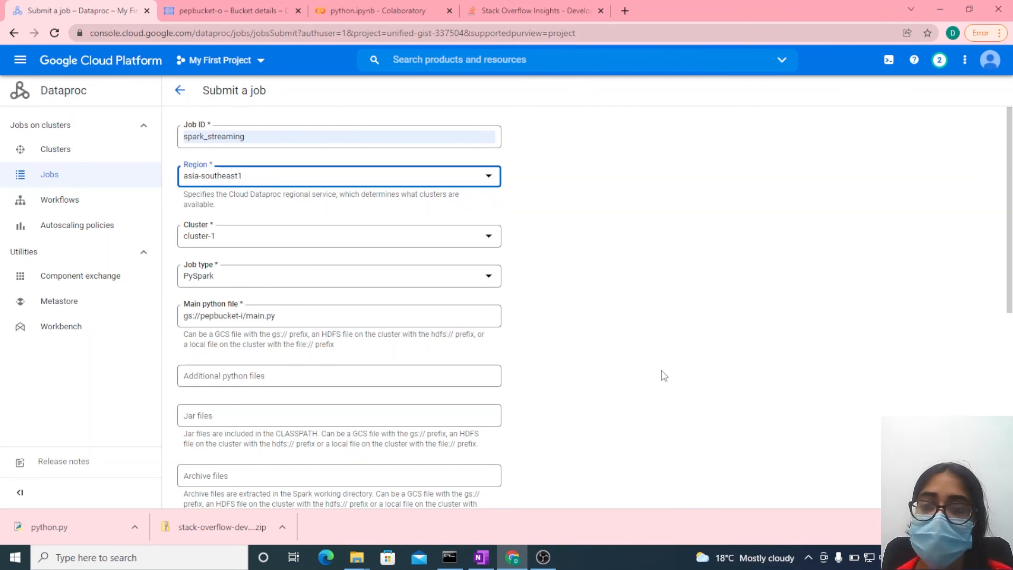
pyautogui.scroll(-3, 685, 344)
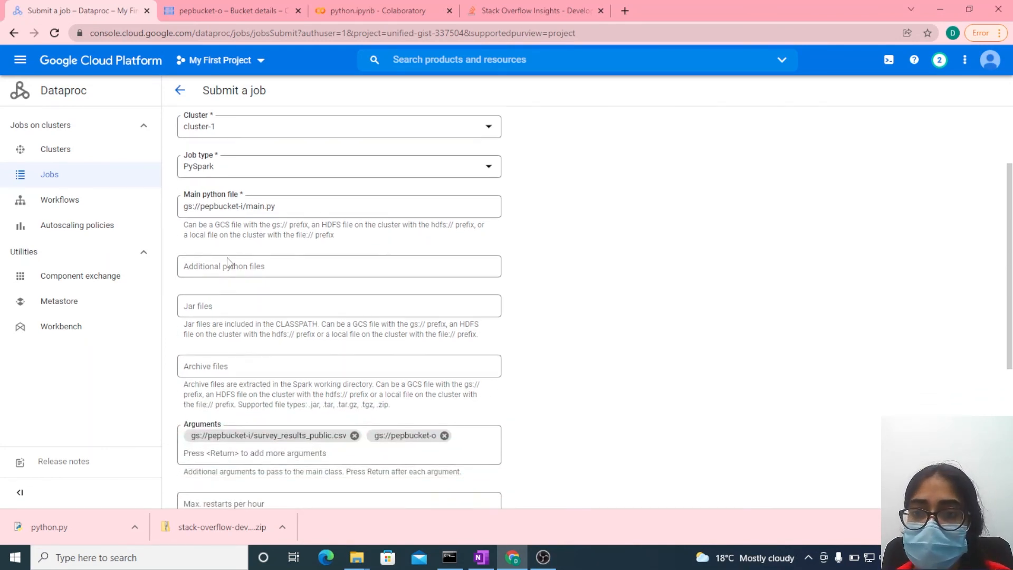
pyautogui.click(232, 6)
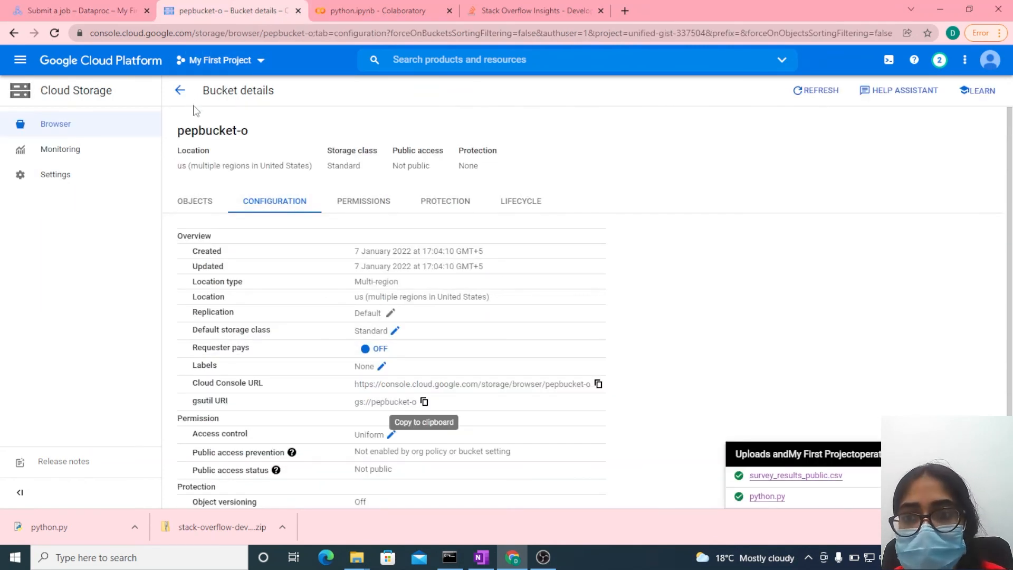
pyautogui.click(180, 92)
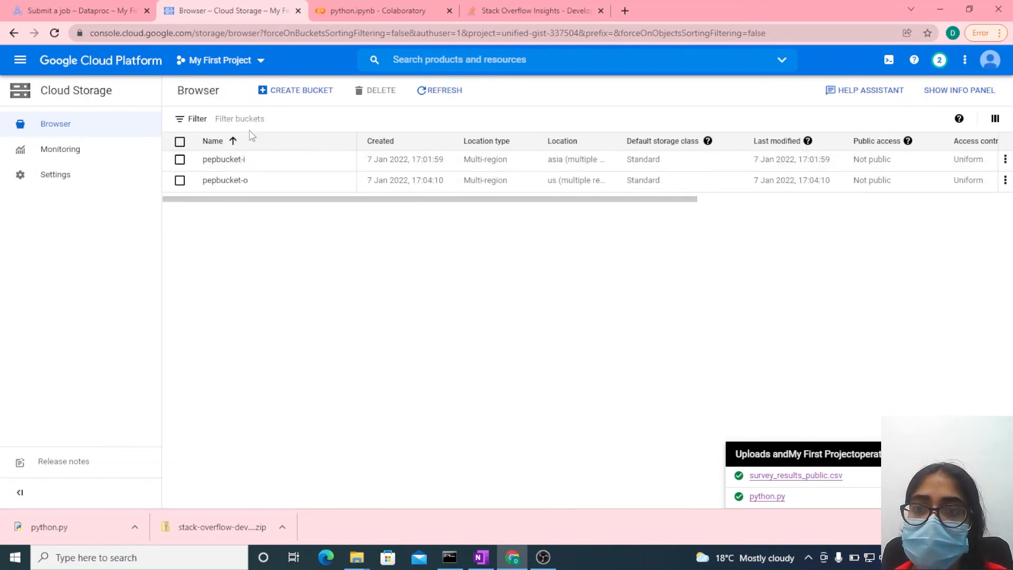
pyautogui.click(243, 160)
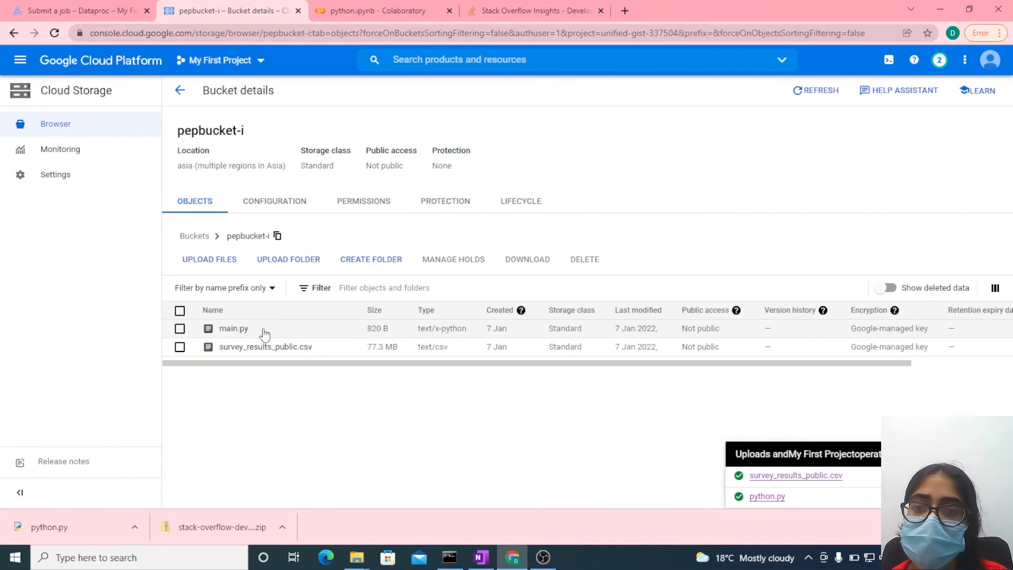
pyautogui.click(77, 3)
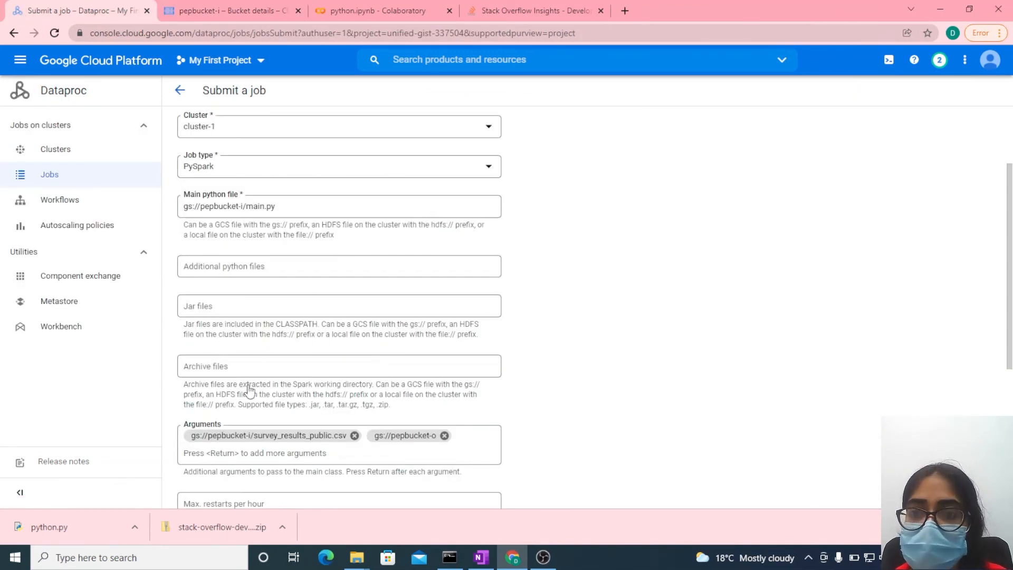
# - Submit the PySpark job and examine the total record count line in its output log
pyautogui.scroll(-3, 249, 391)
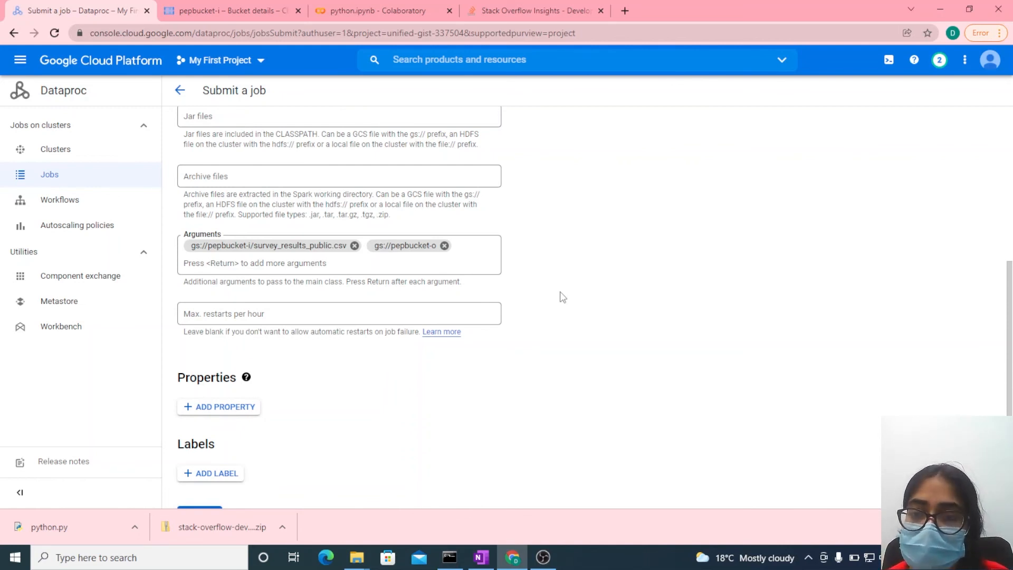
pyautogui.scroll(-2, 564, 297)
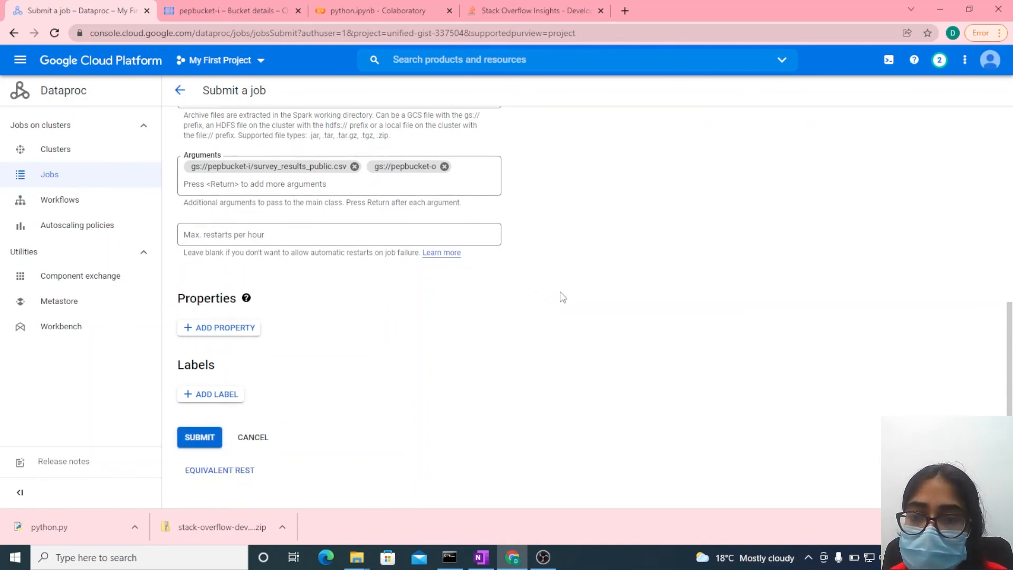
pyautogui.click(196, 441)
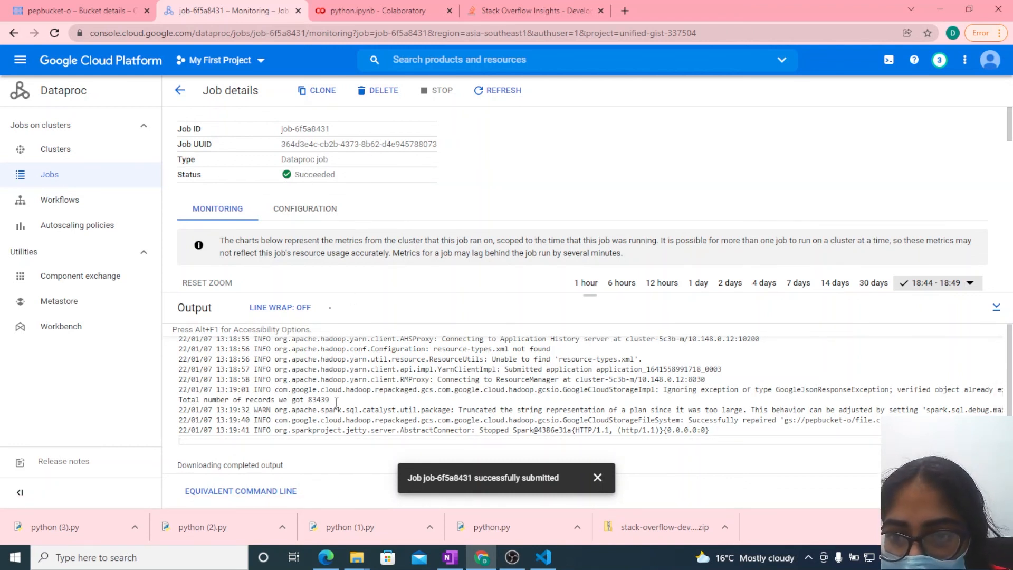
pyautogui.moveTo(191, 400); pyautogui.dragTo(331, 400)
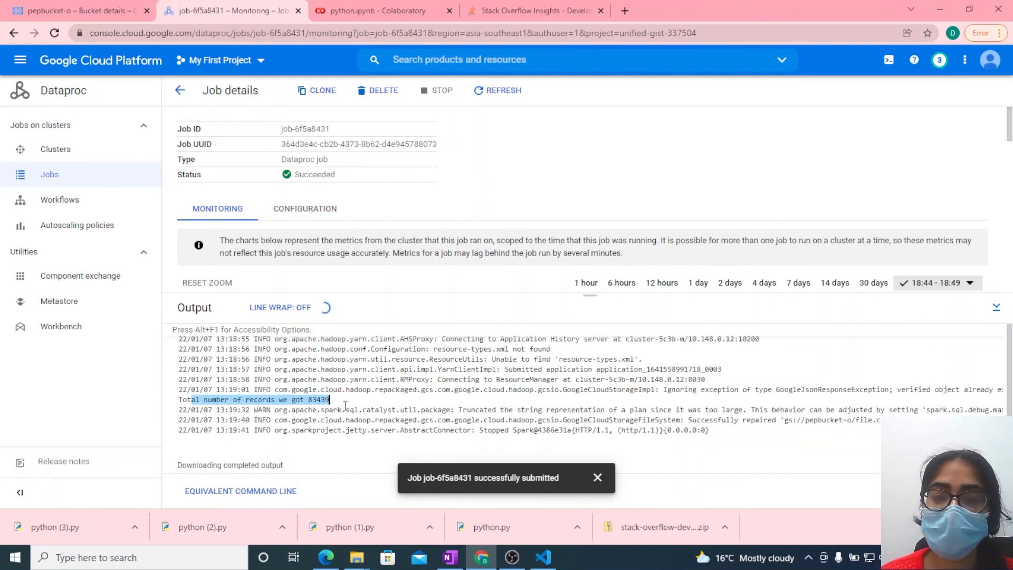
pyautogui.click(345, 407)
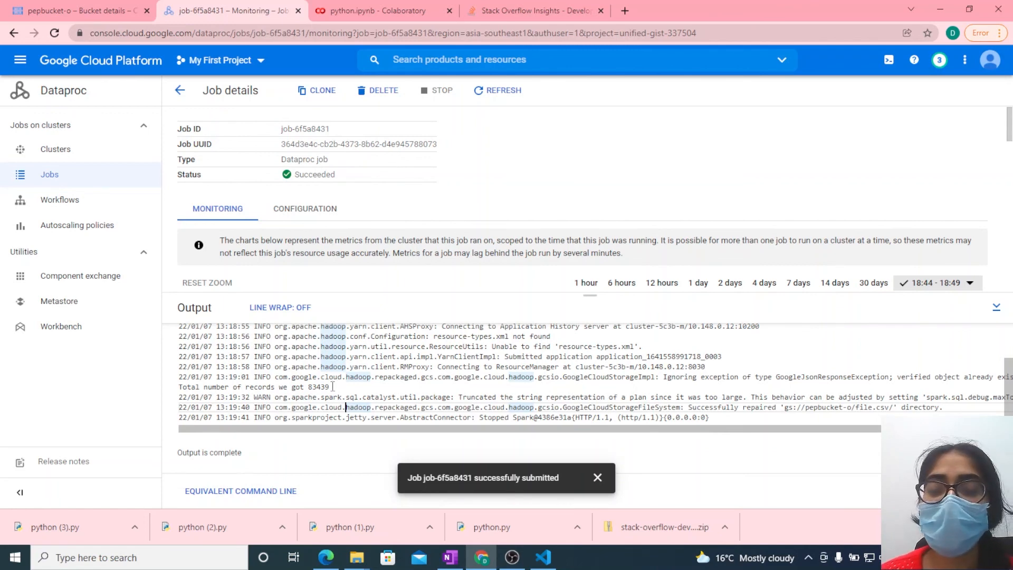
# - Switch to Cloud Storage, open pepbucket-o's objects and compare the output folder with the save path in the python.ipynb script
pyautogui.click(76, 15)
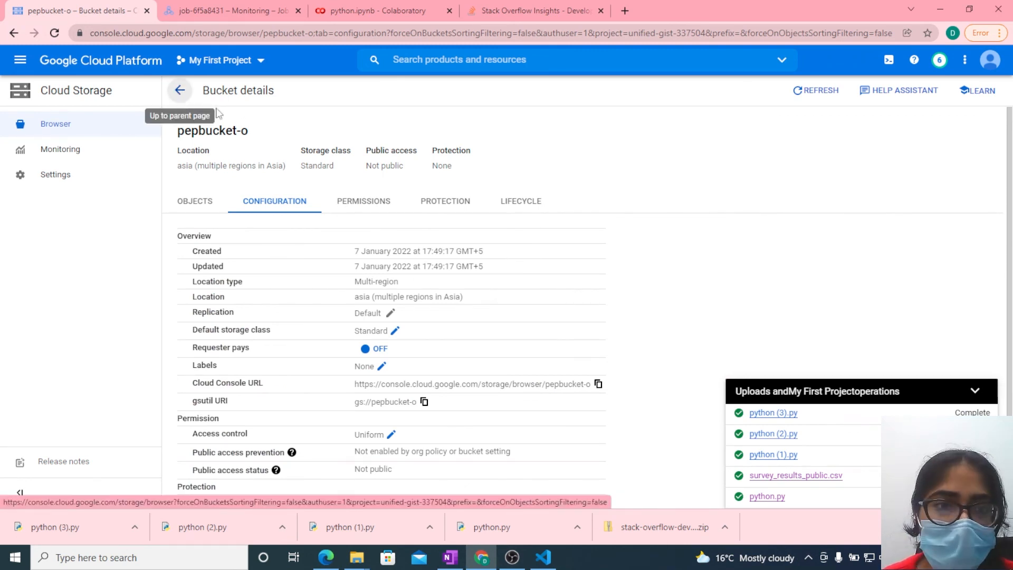
pyautogui.click(976, 393)
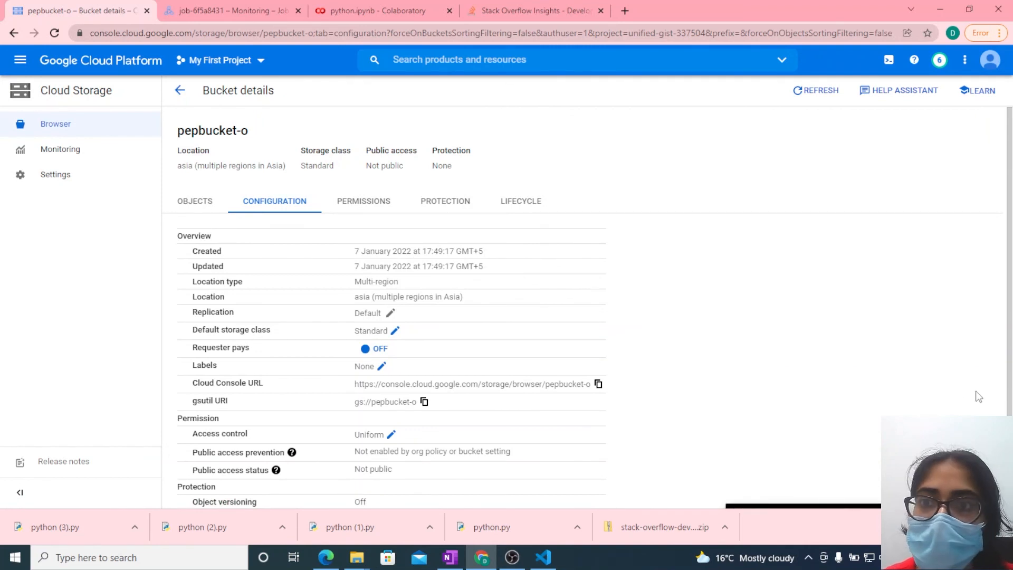
pyautogui.click(182, 94)
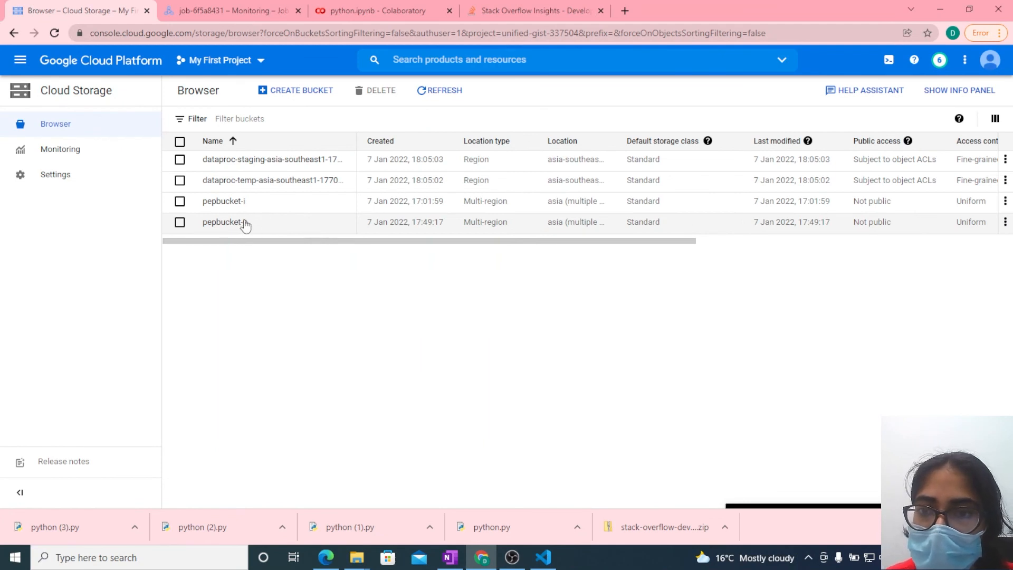
pyautogui.click(238, 224)
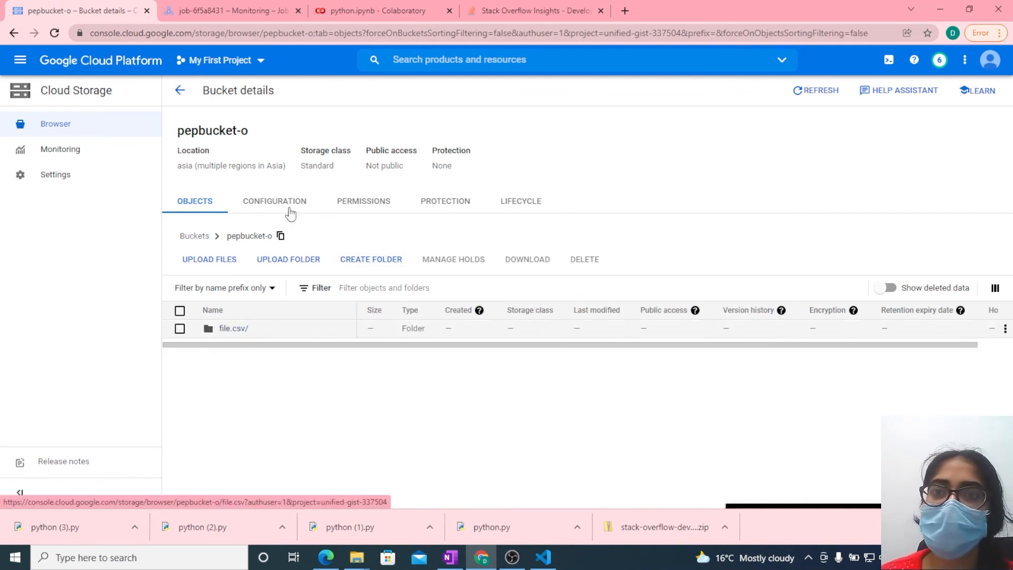
pyautogui.click(387, 10)
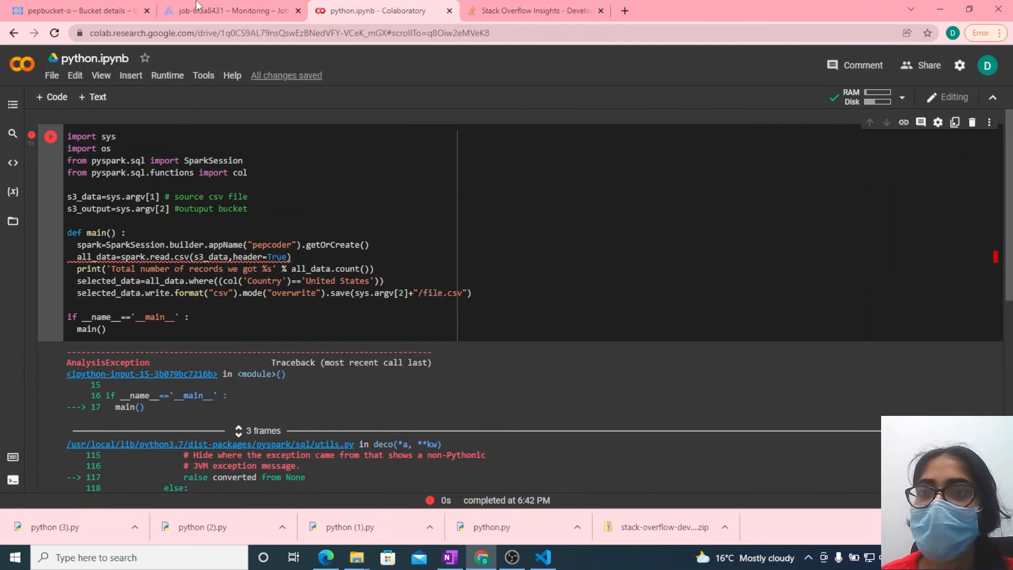
pyautogui.click(94, 7)
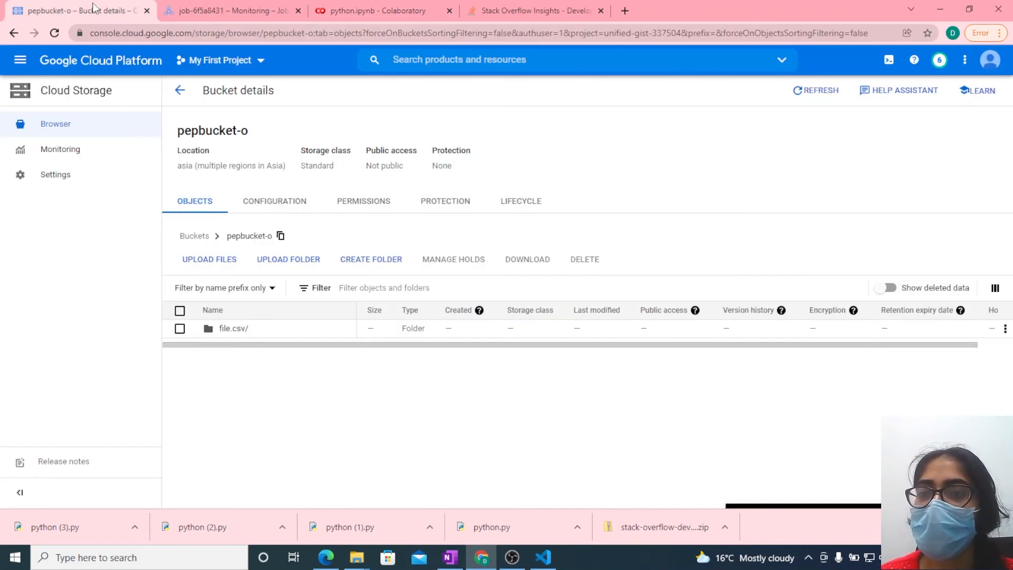